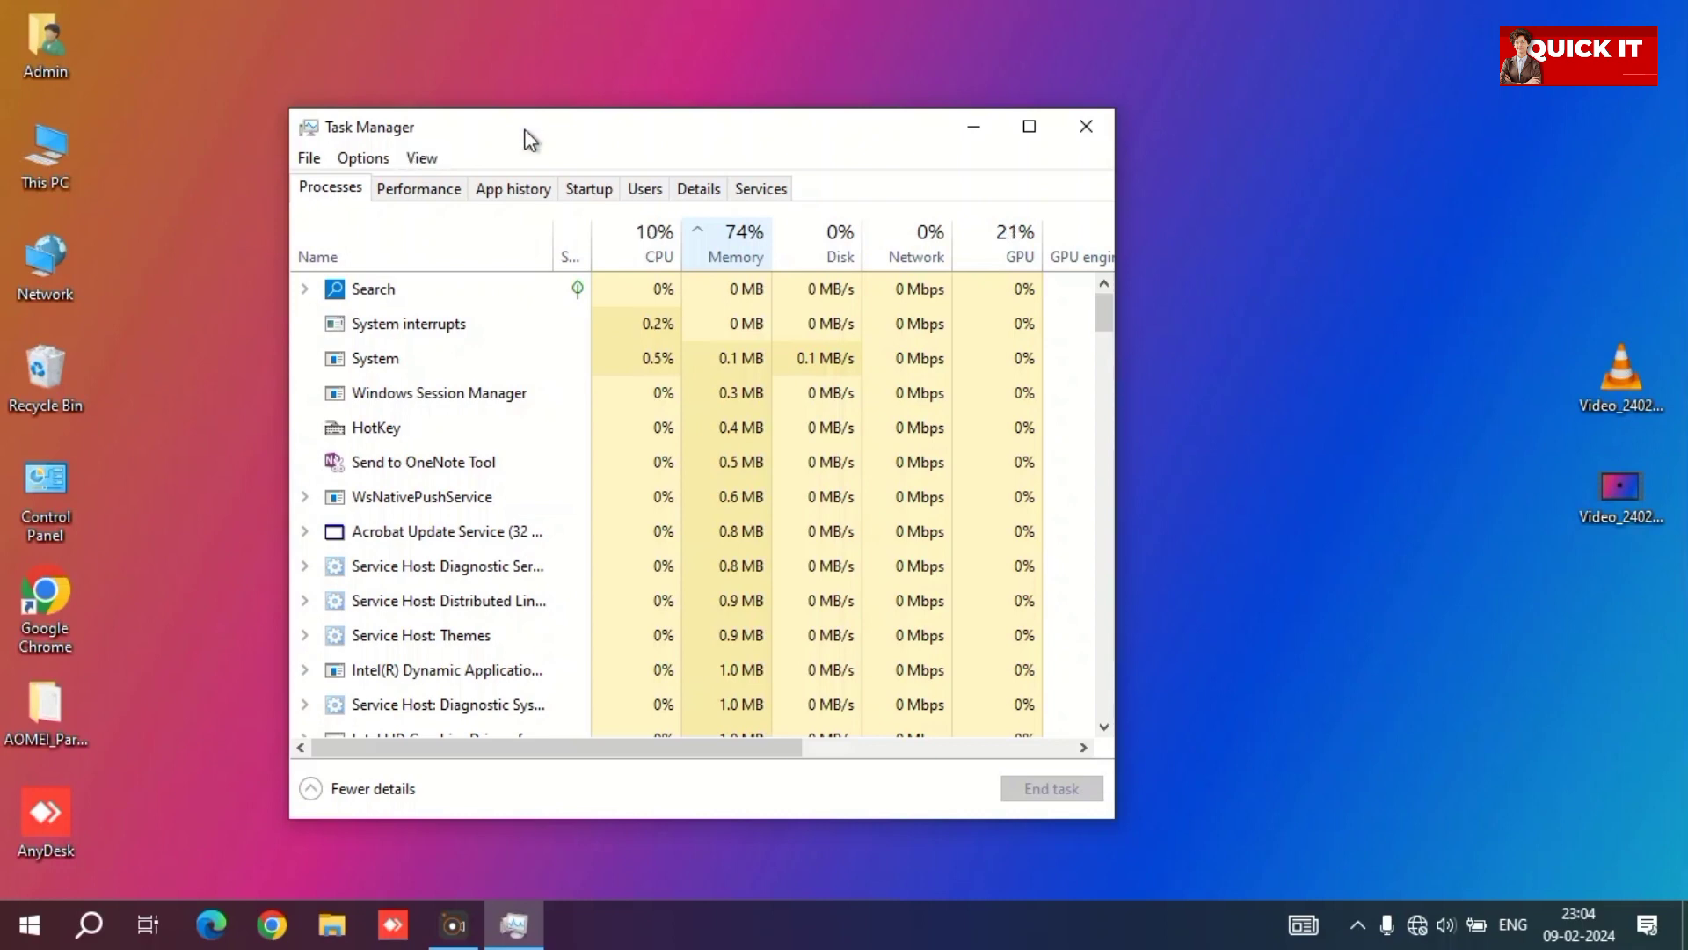
Step: Sort the running processes by highest memory use and close Task Manager, leaving the desktop refreshed
{"action": "left_click", "coordinate": [726, 246]}
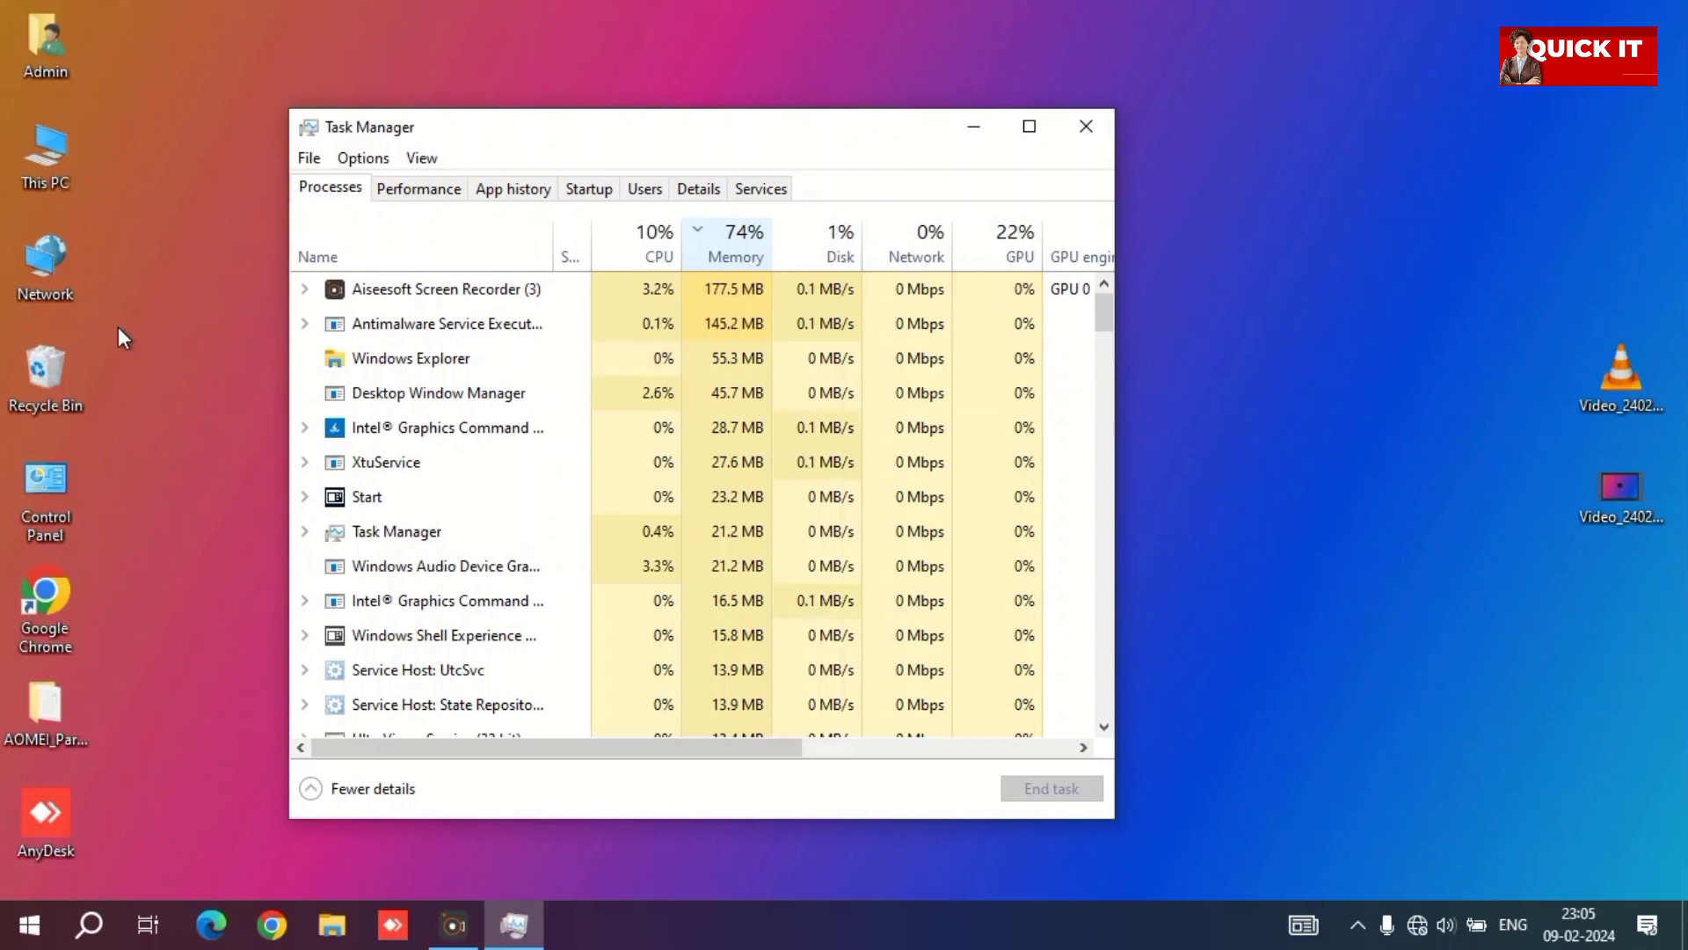
{"action": "right_click", "coordinate": [118, 326]}
{"action": "left_click", "coordinate": [144, 396]}
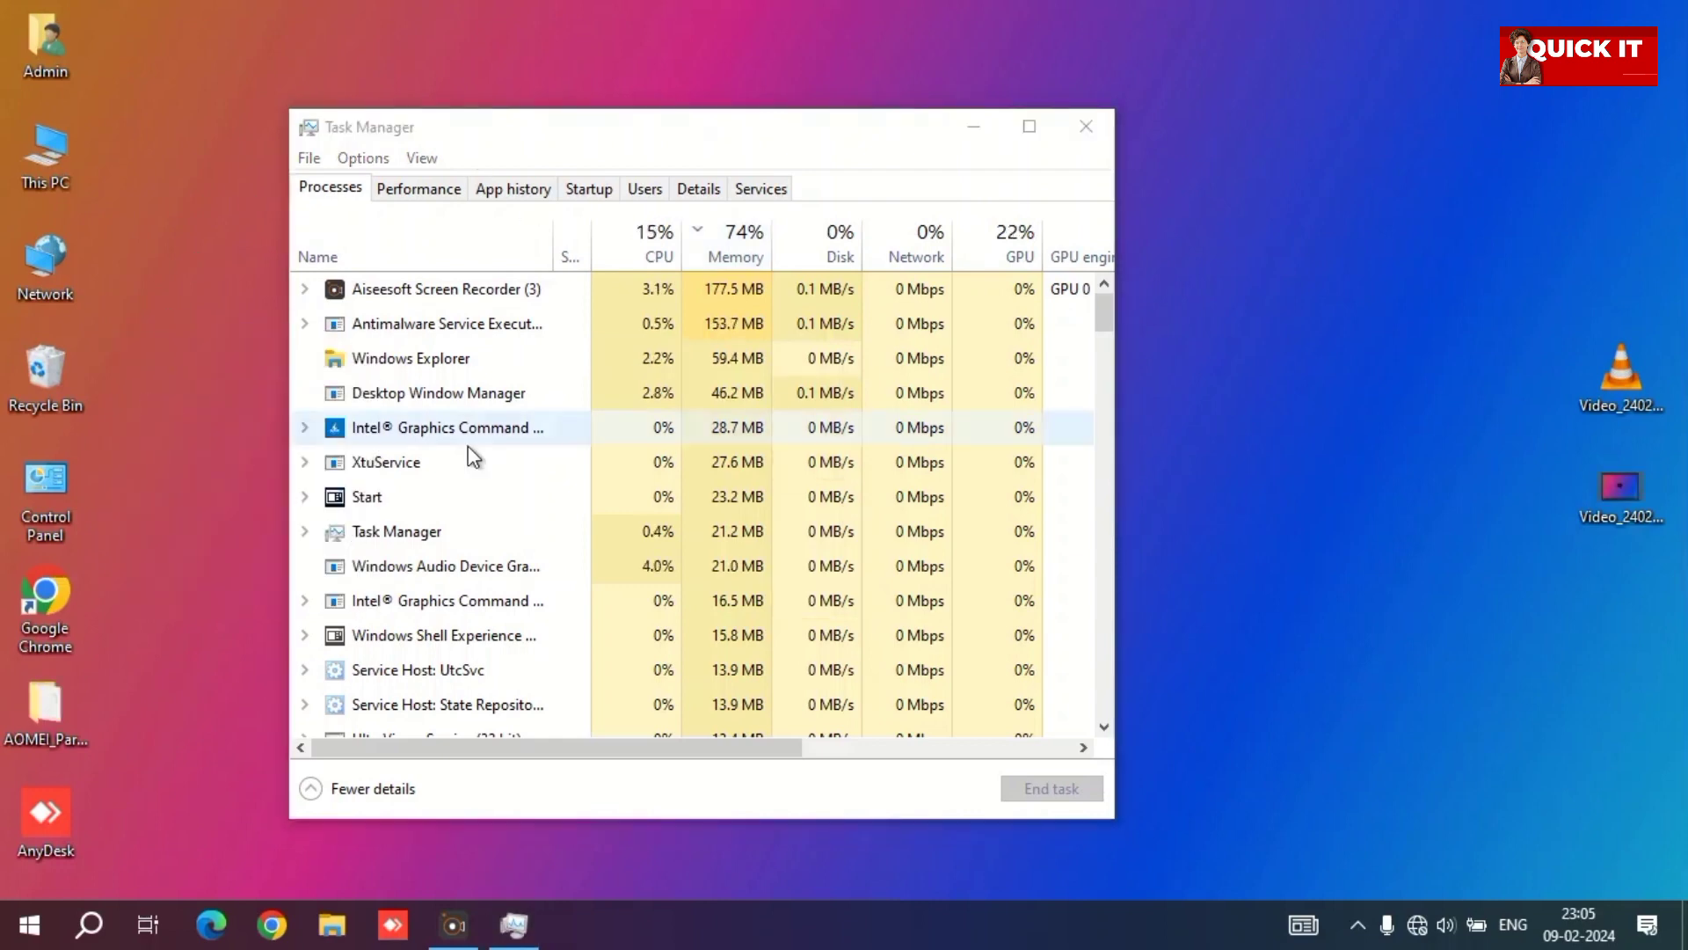
{"action": "left_click", "coordinate": [1086, 127]}
{"action": "right_click", "coordinate": [652, 174]}
{"action": "left_click", "coordinate": [672, 252]}
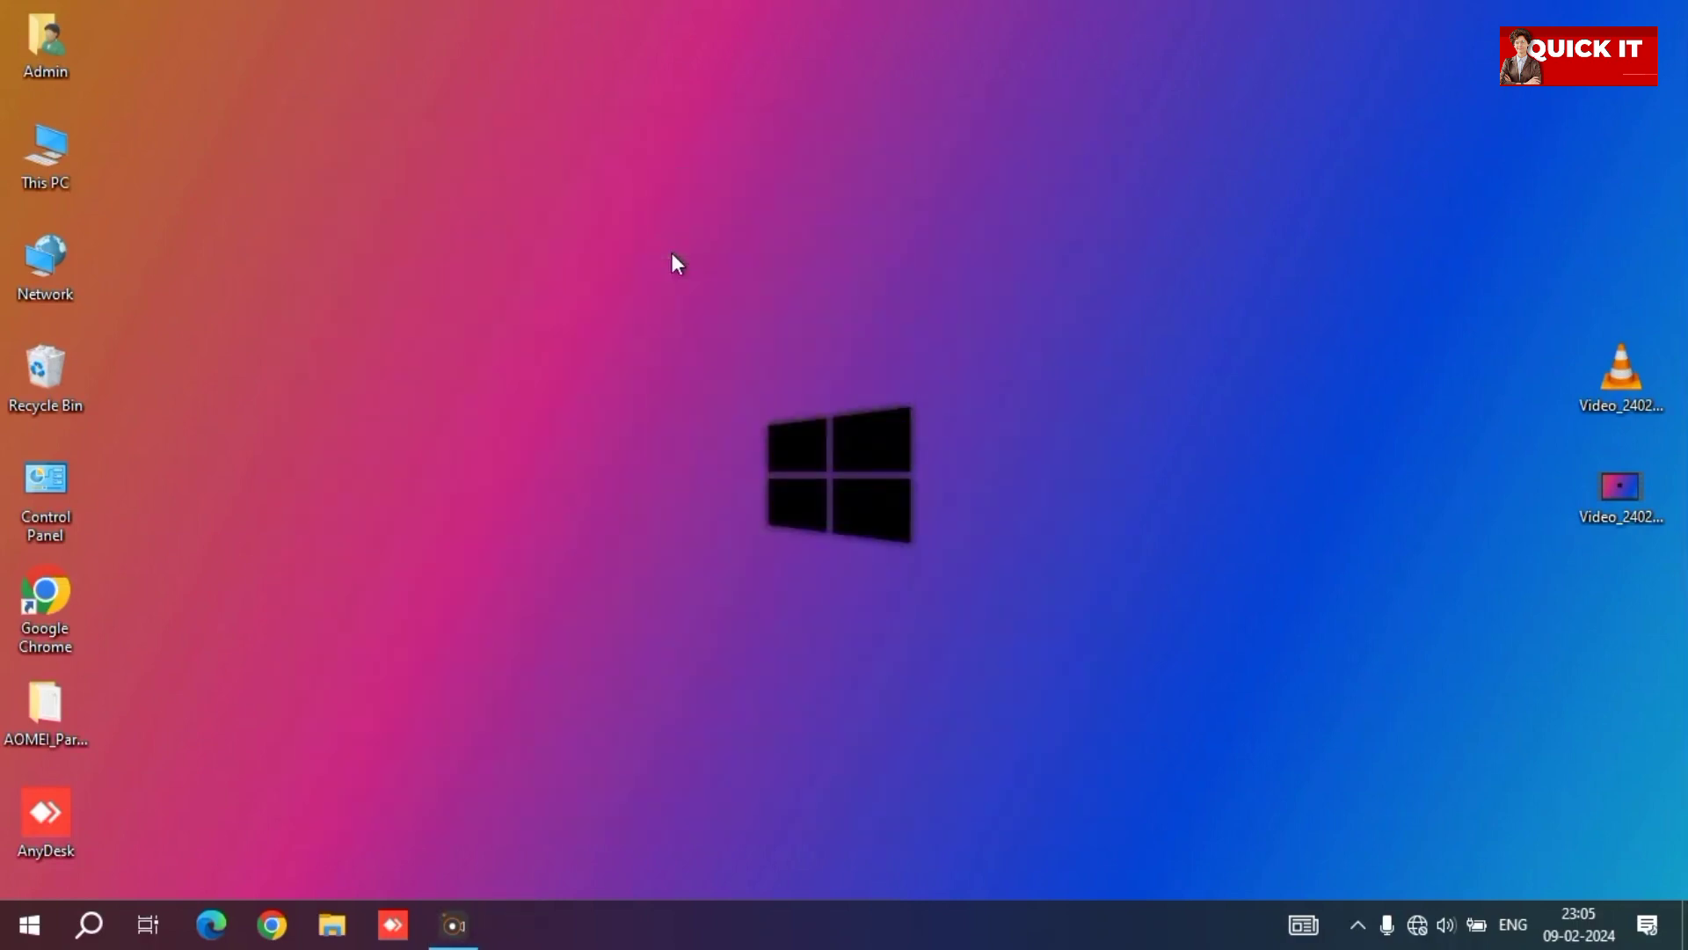
Step: Open the Background apps page in the Windows Settings privacy section
{"action": "key", "text": "super"}
{"action": "type", "text": "se"}
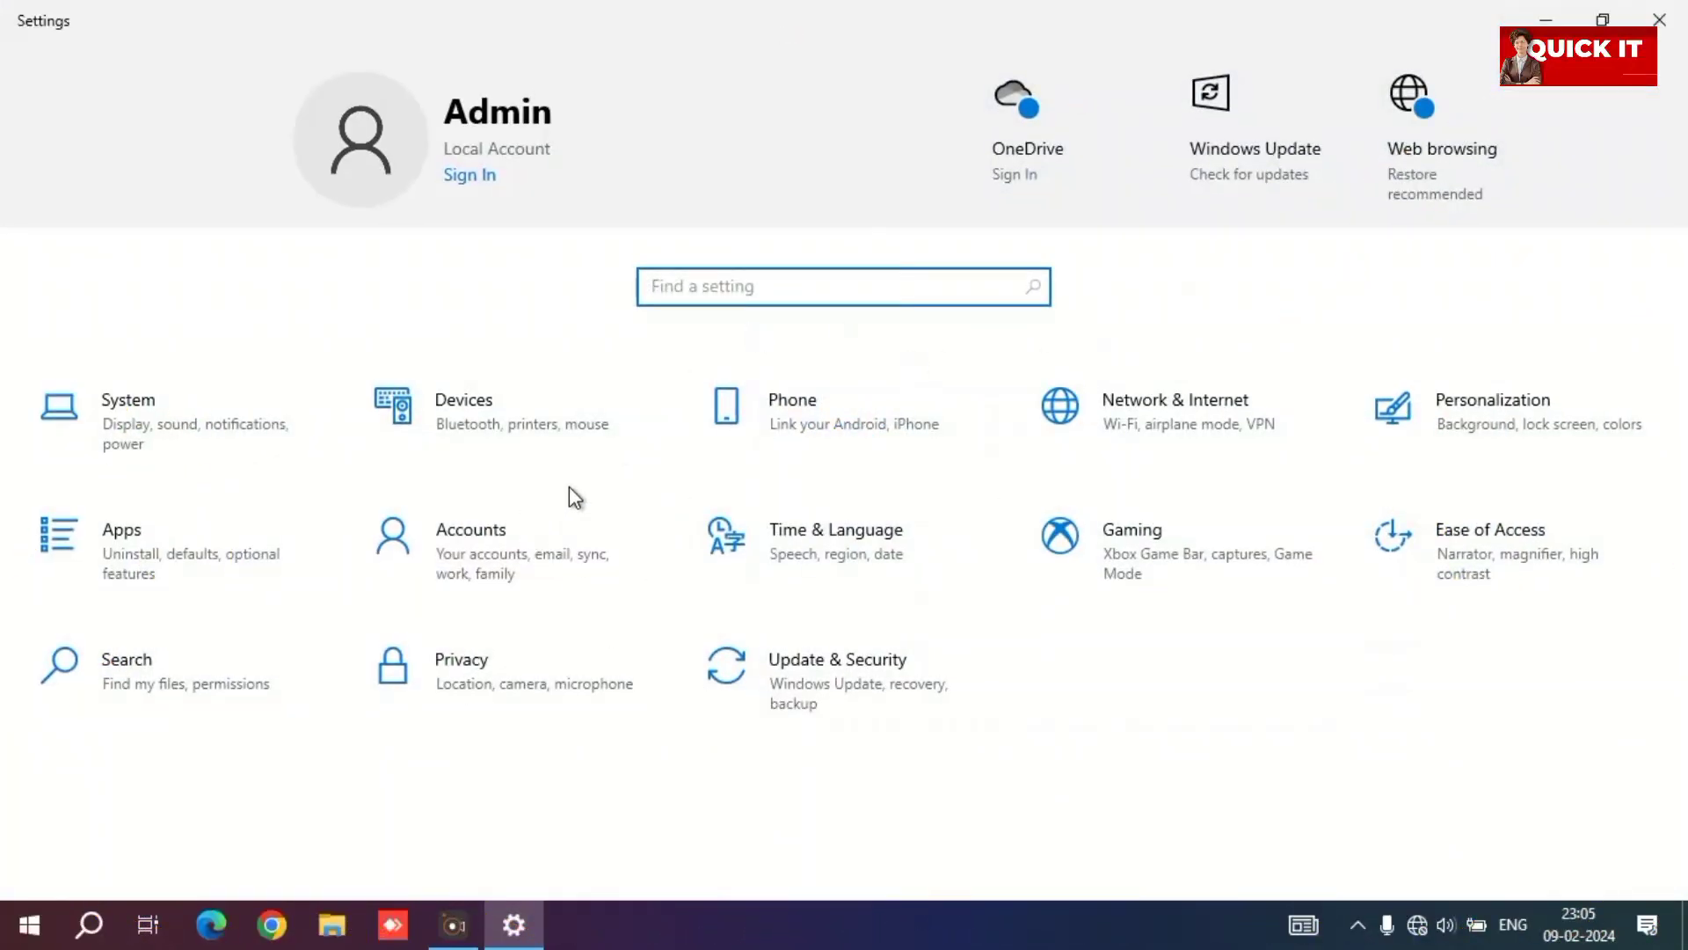
{"action": "left_click", "coordinate": [520, 667]}
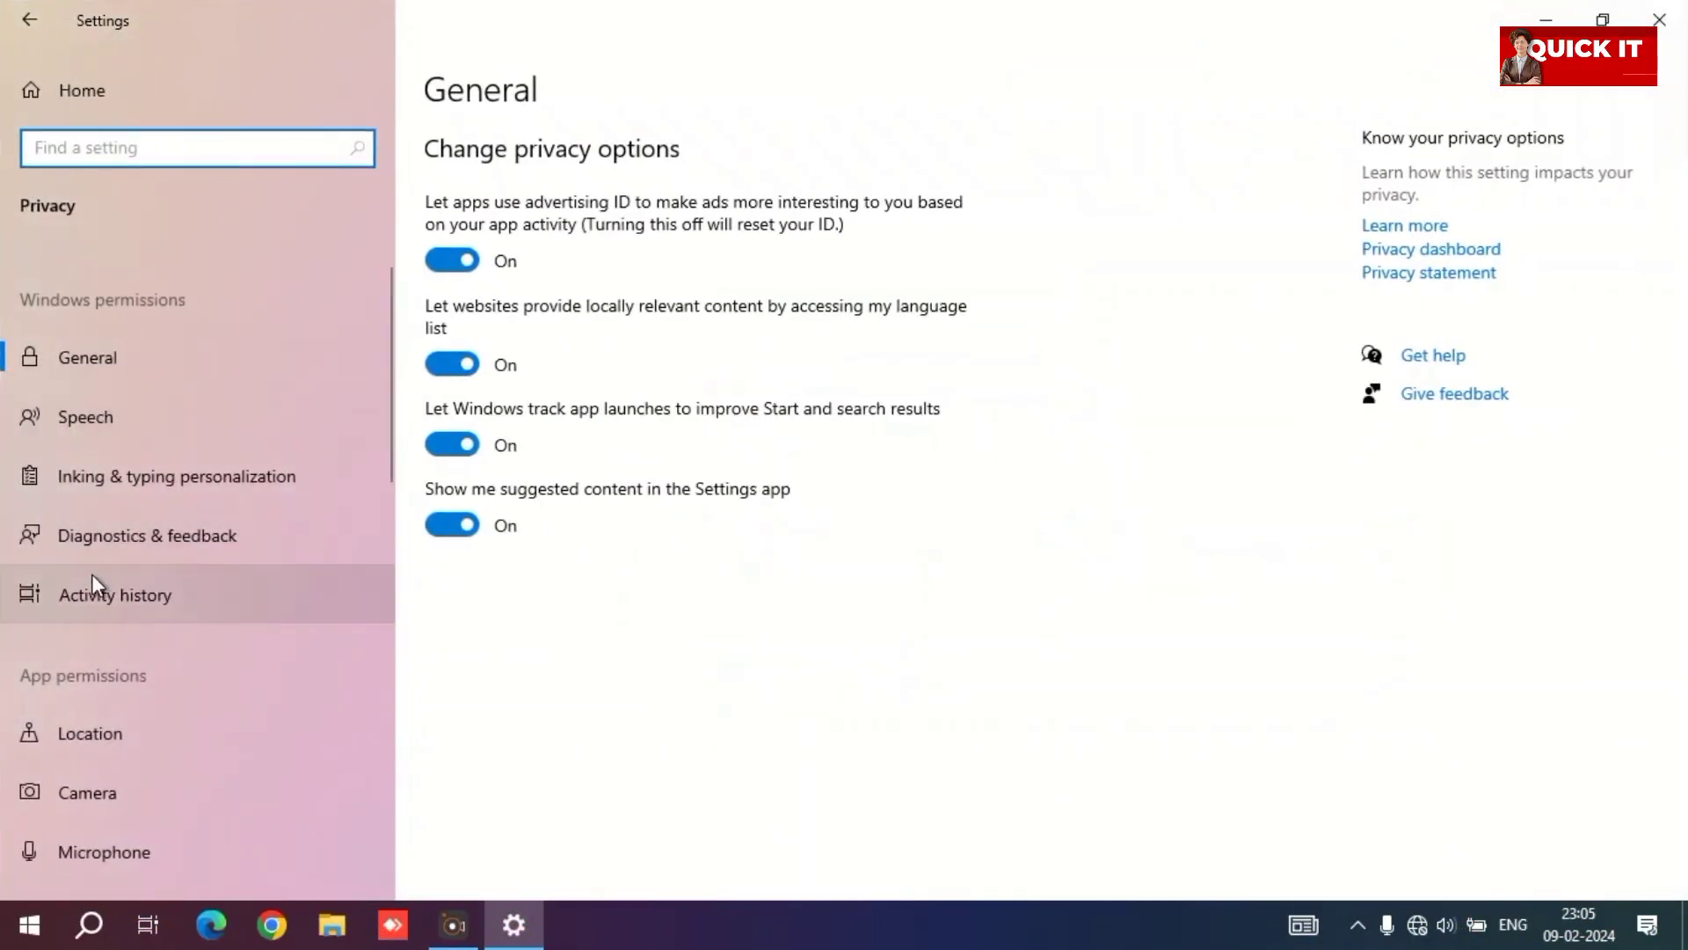
{"action": "scroll", "coordinate": [91, 576], "scroll_direction": "down", "scroll_amount": 10}
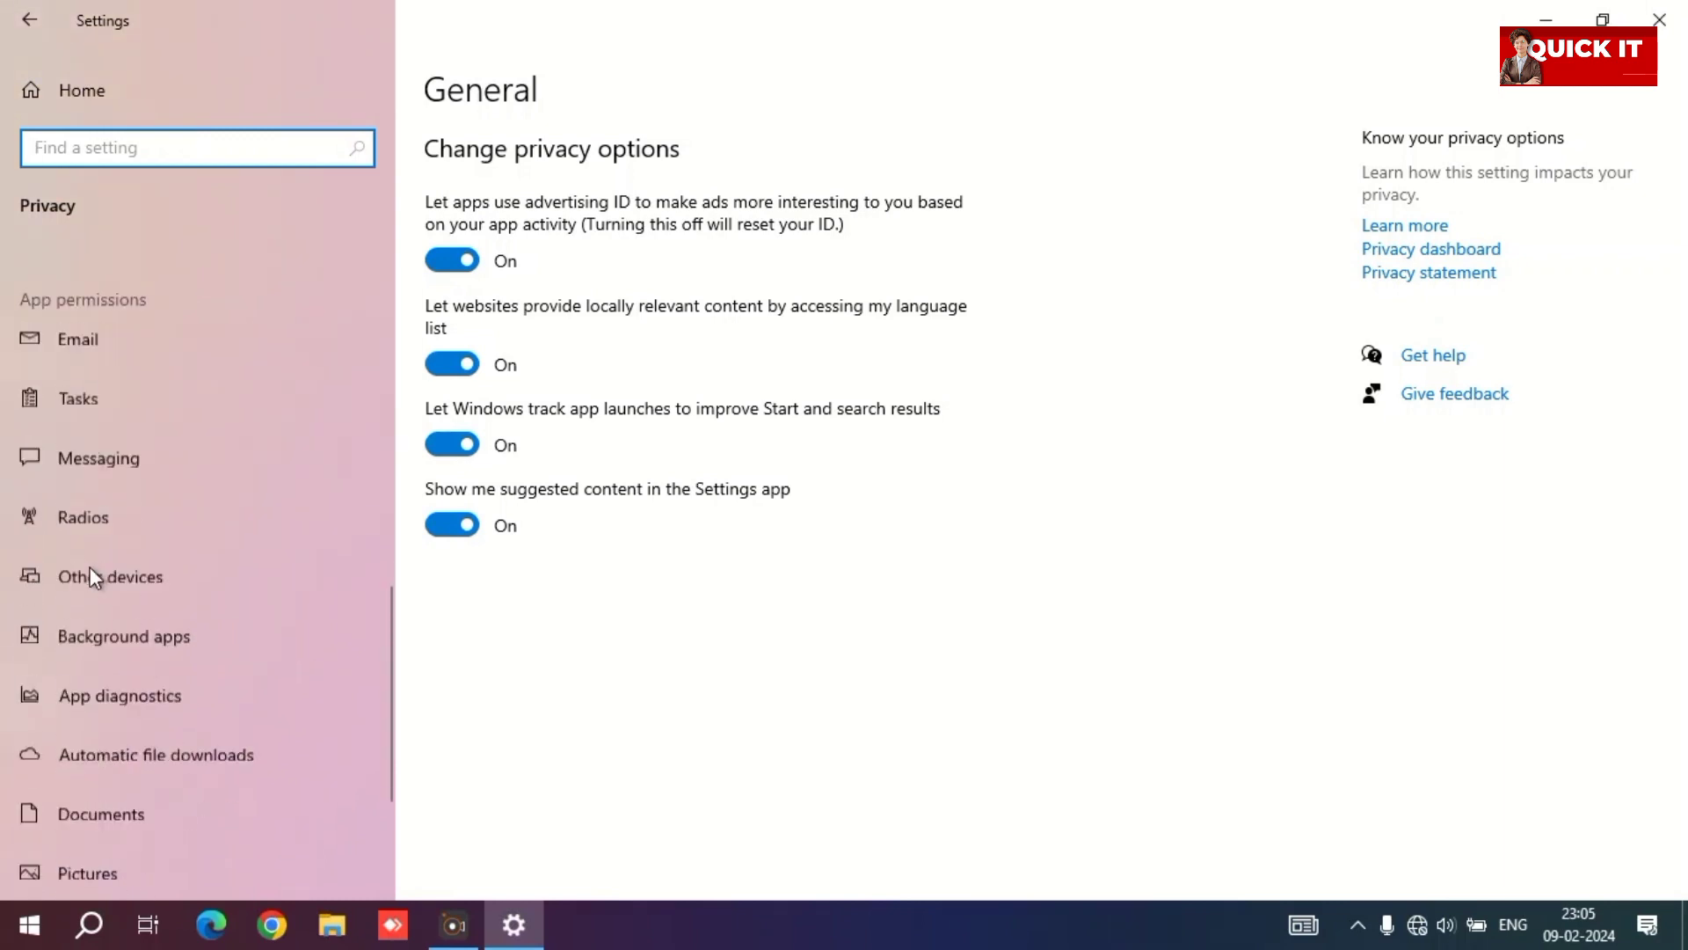
{"action": "scroll", "coordinate": [89, 571], "scroll_direction": "down", "scroll_amount": 5}
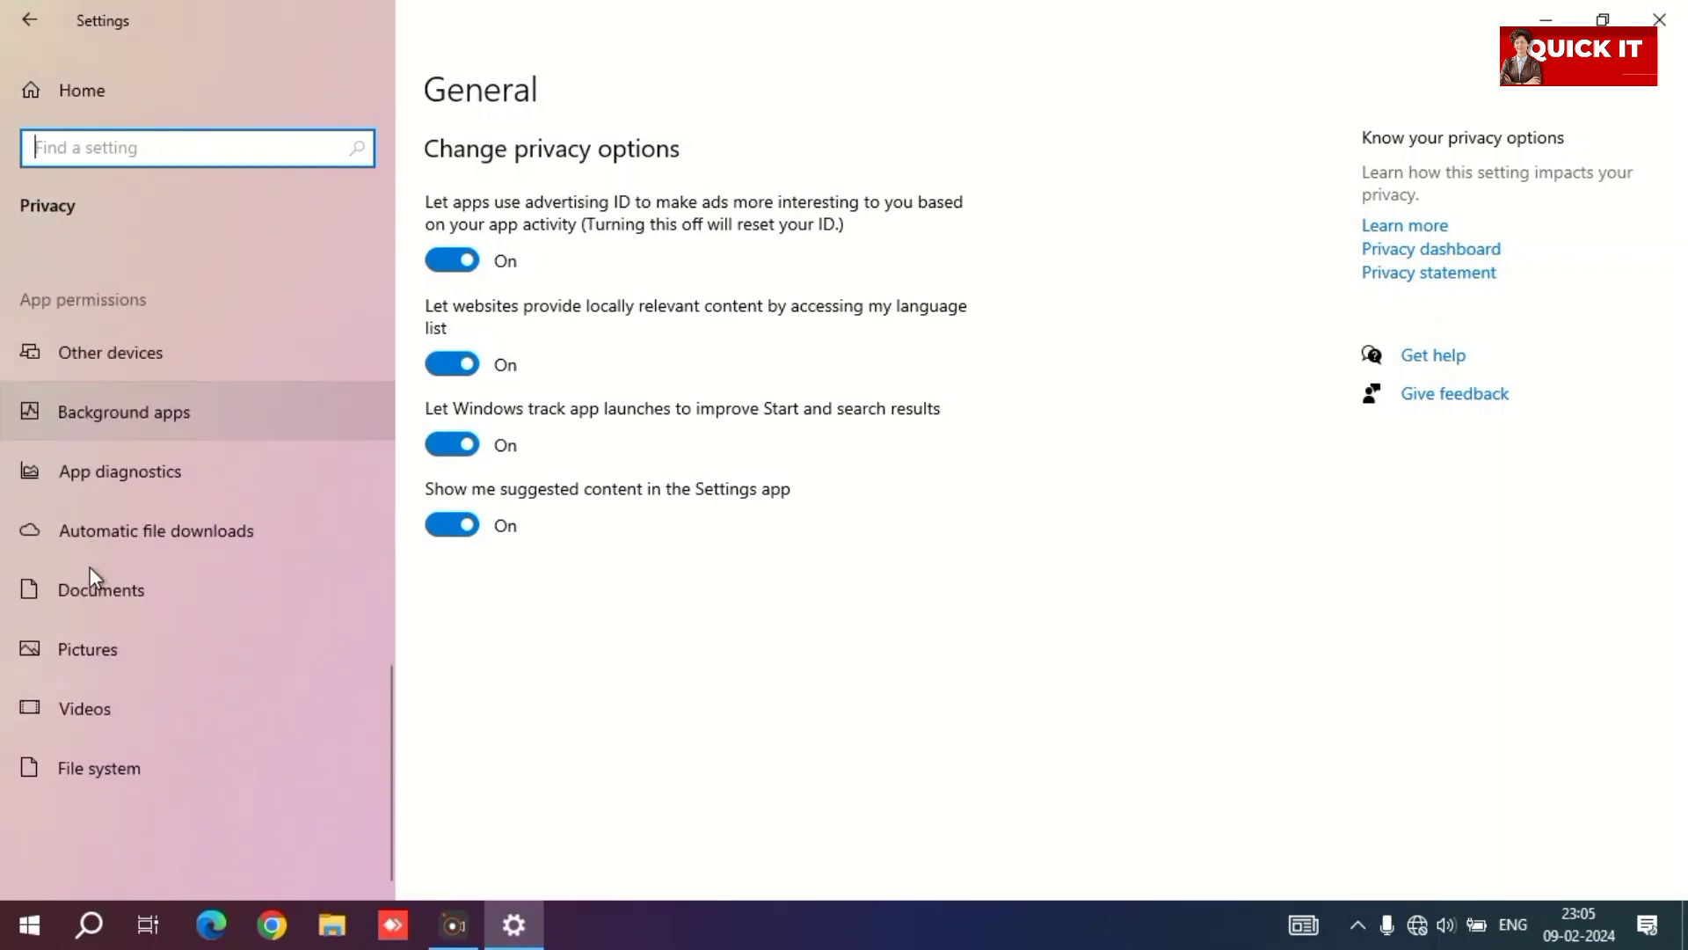
{"action": "left_click", "coordinate": [145, 409]}
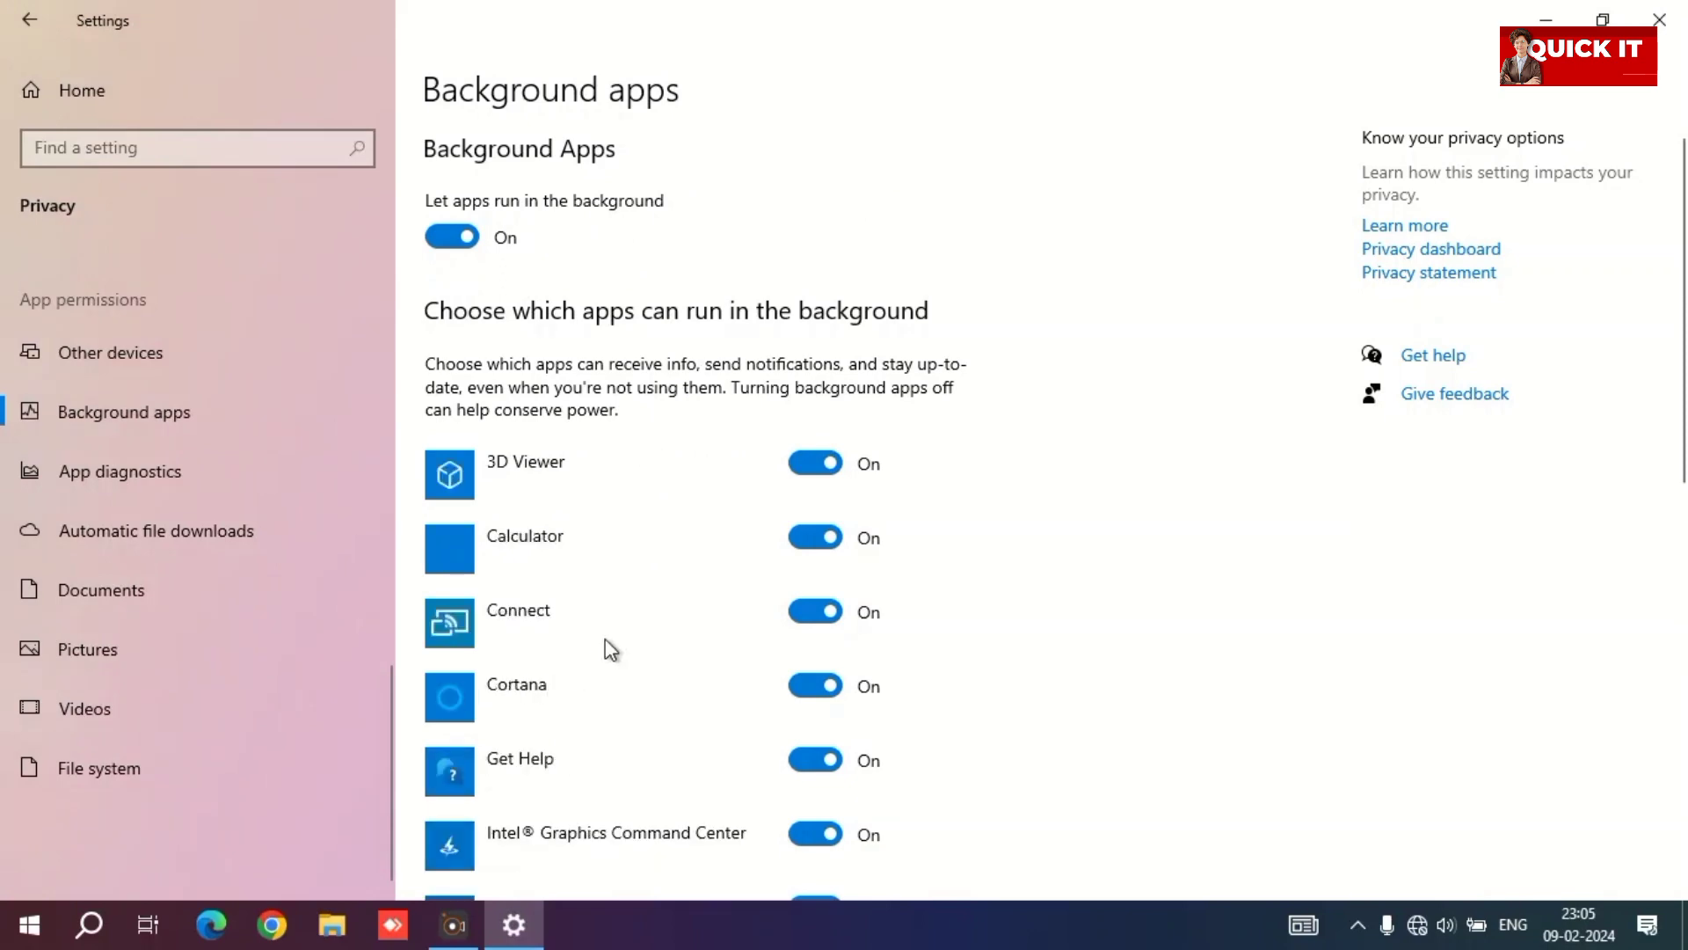
Step: Look through the apps allowed to run in the background and switch Calculator off
{"action": "scroll", "coordinate": [615, 638], "scroll_direction": "down", "scroll_amount": 4}
{"action": "scroll", "coordinate": [622, 637], "scroll_direction": "down", "scroll_amount": 15}
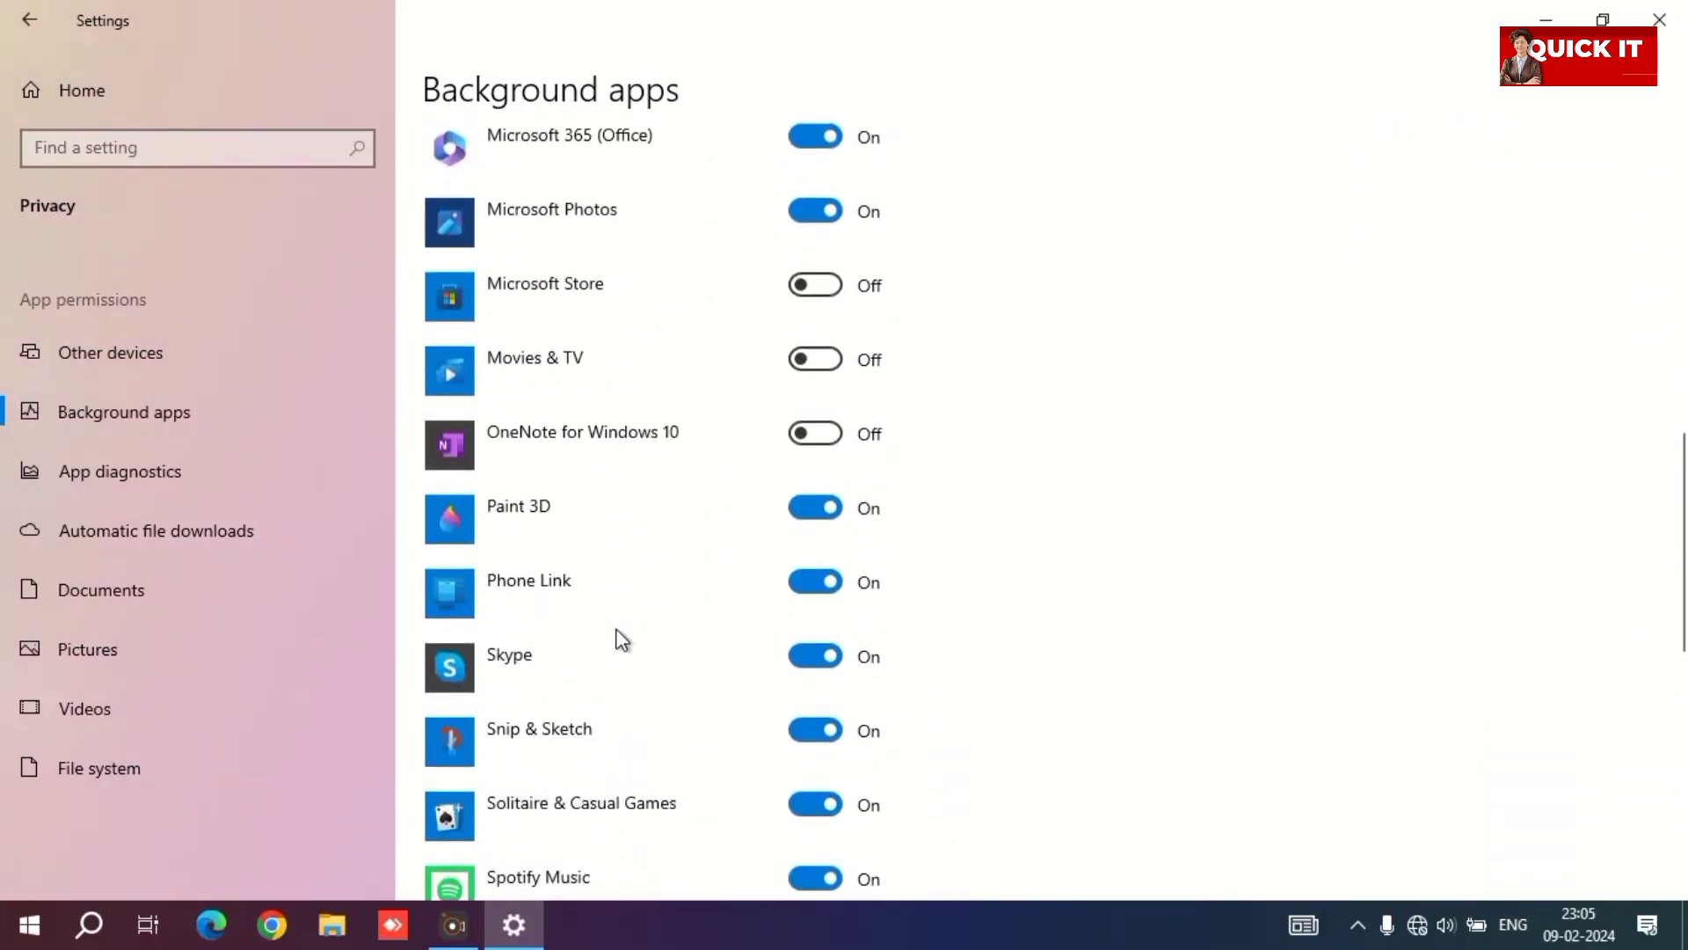
{"action": "scroll", "coordinate": [622, 635], "scroll_direction": "down", "scroll_amount": 4}
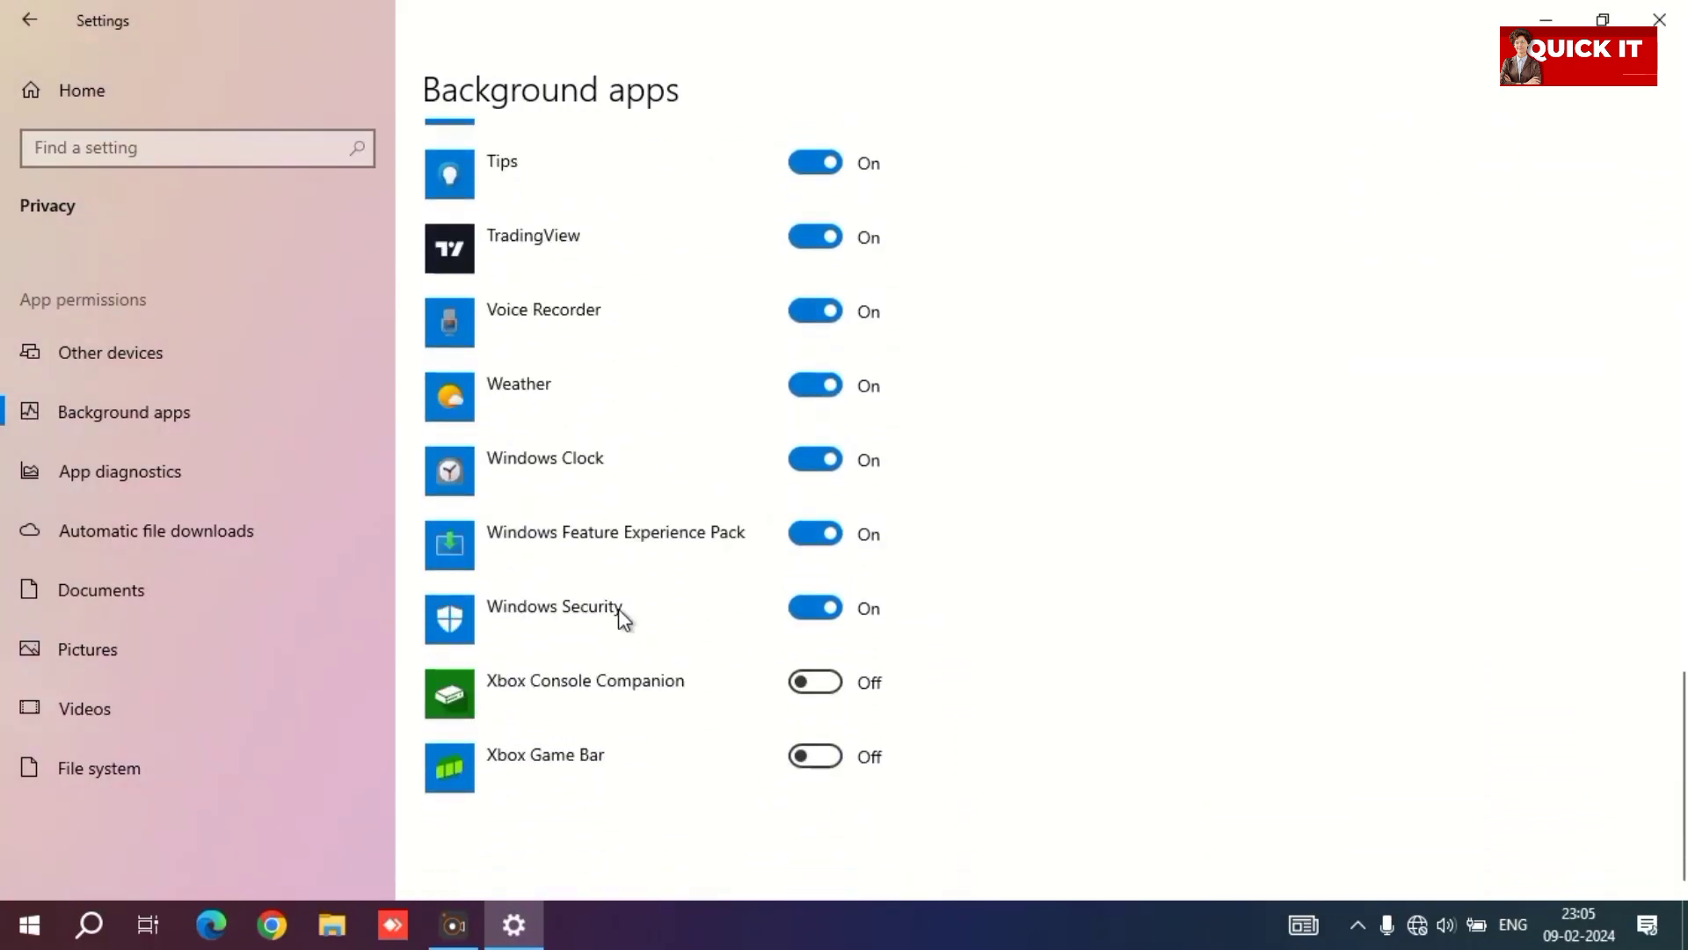
{"action": "scroll", "coordinate": [619, 609], "scroll_direction": "up", "scroll_amount": 20}
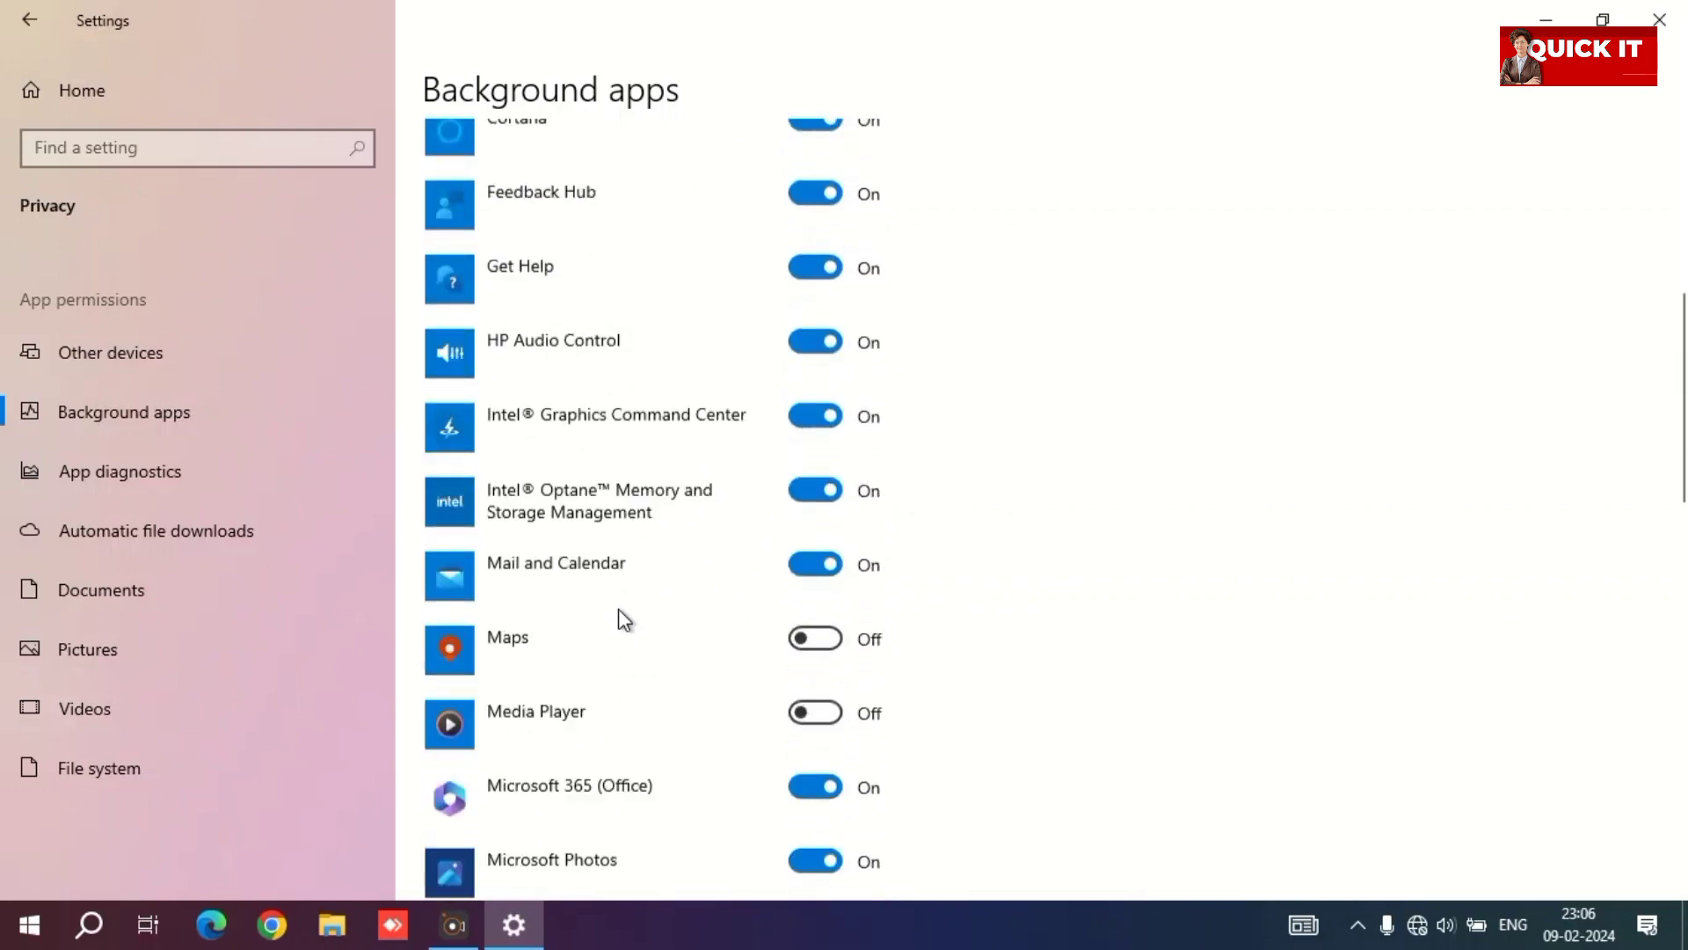
{"action": "scroll", "coordinate": [619, 609], "scroll_direction": "up", "scroll_amount": 1}
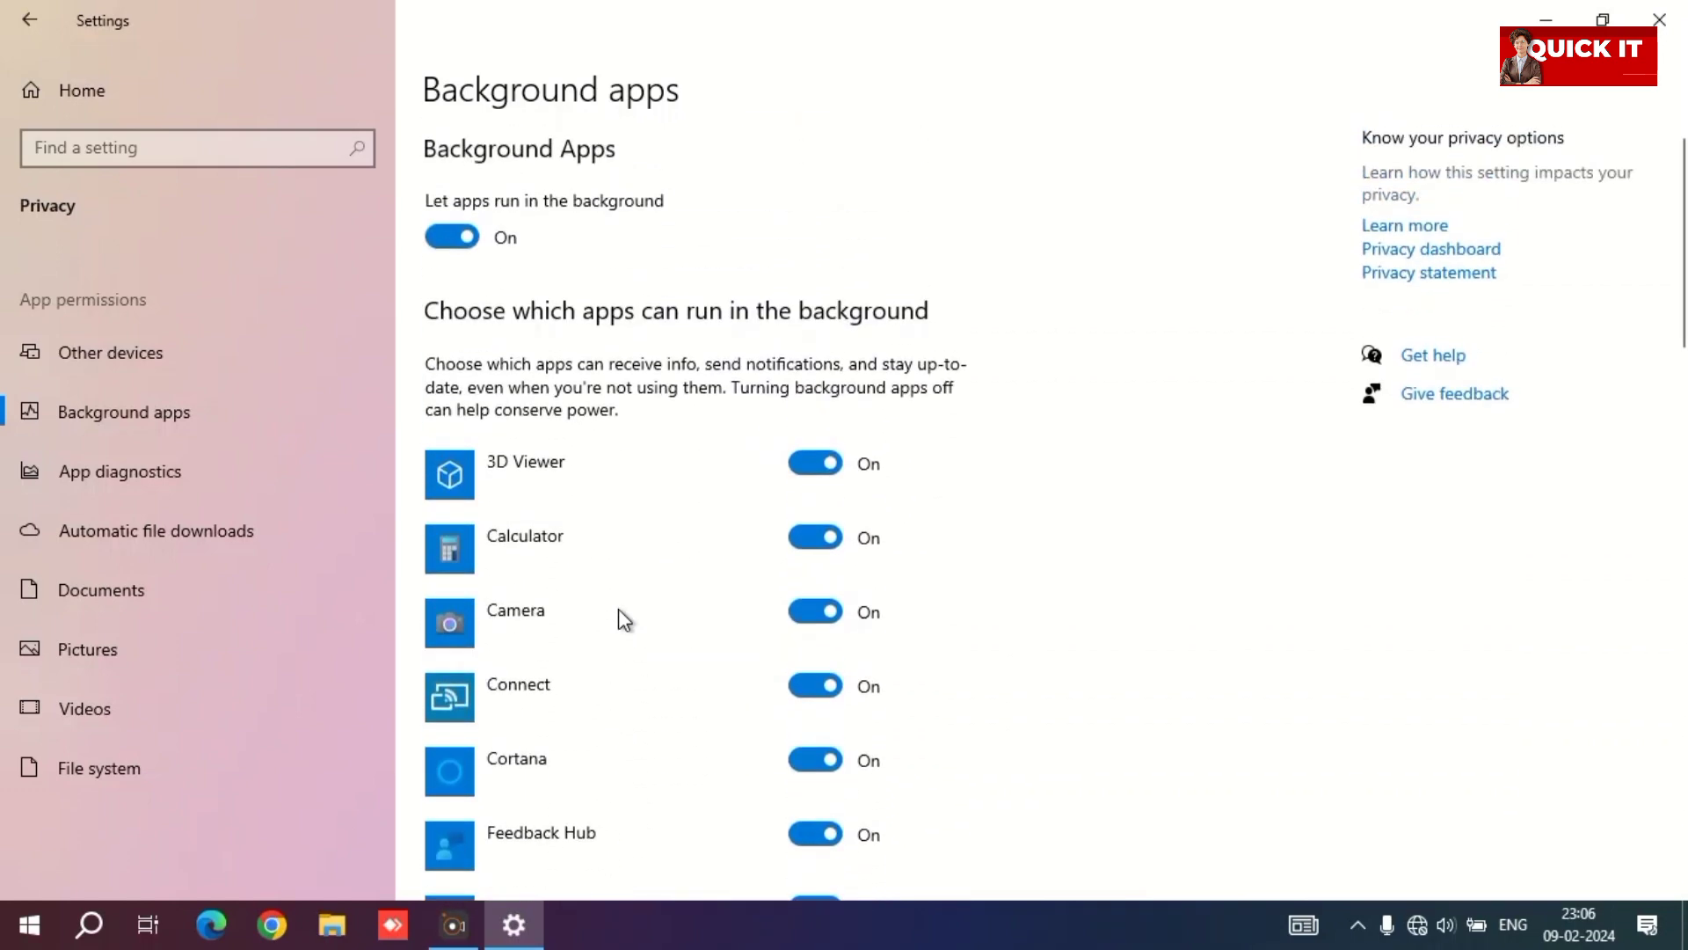
{"action": "left_click", "coordinate": [833, 545]}
Step: Turn off background running for Paint 3D, Phone Link and Microsoft 365 (Office)
{"action": "scroll", "coordinate": [831, 638], "scroll_direction": "down", "scroll_amount": 5}
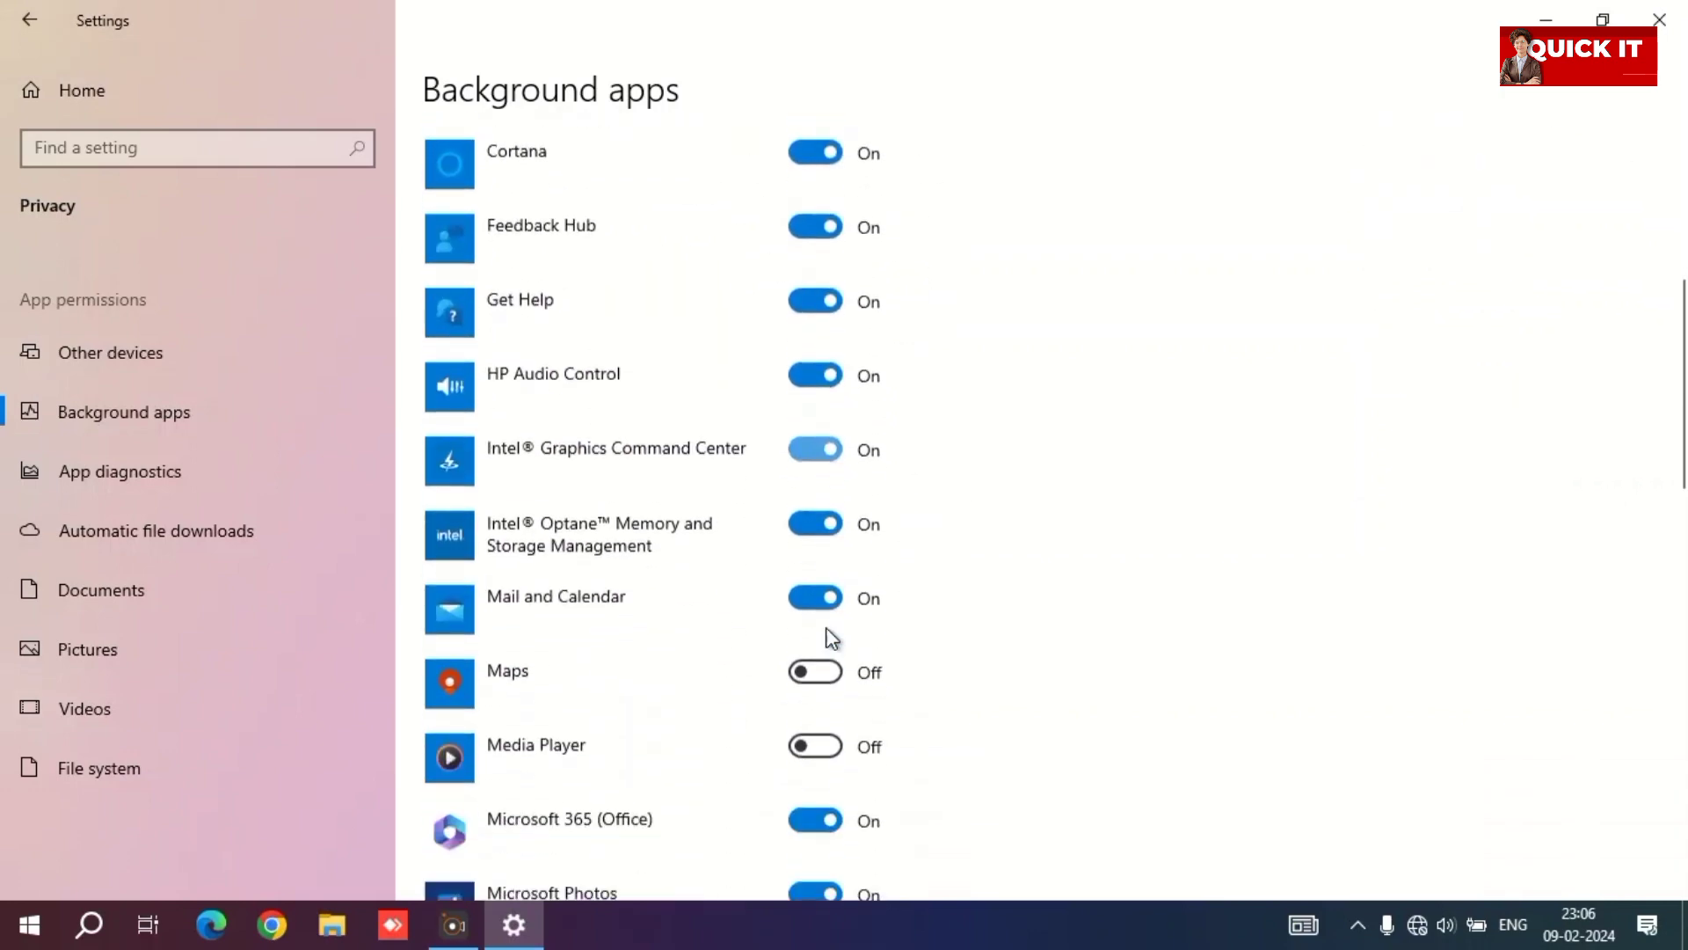
{"action": "scroll", "coordinate": [831, 637], "scroll_direction": "down", "scroll_amount": 8}
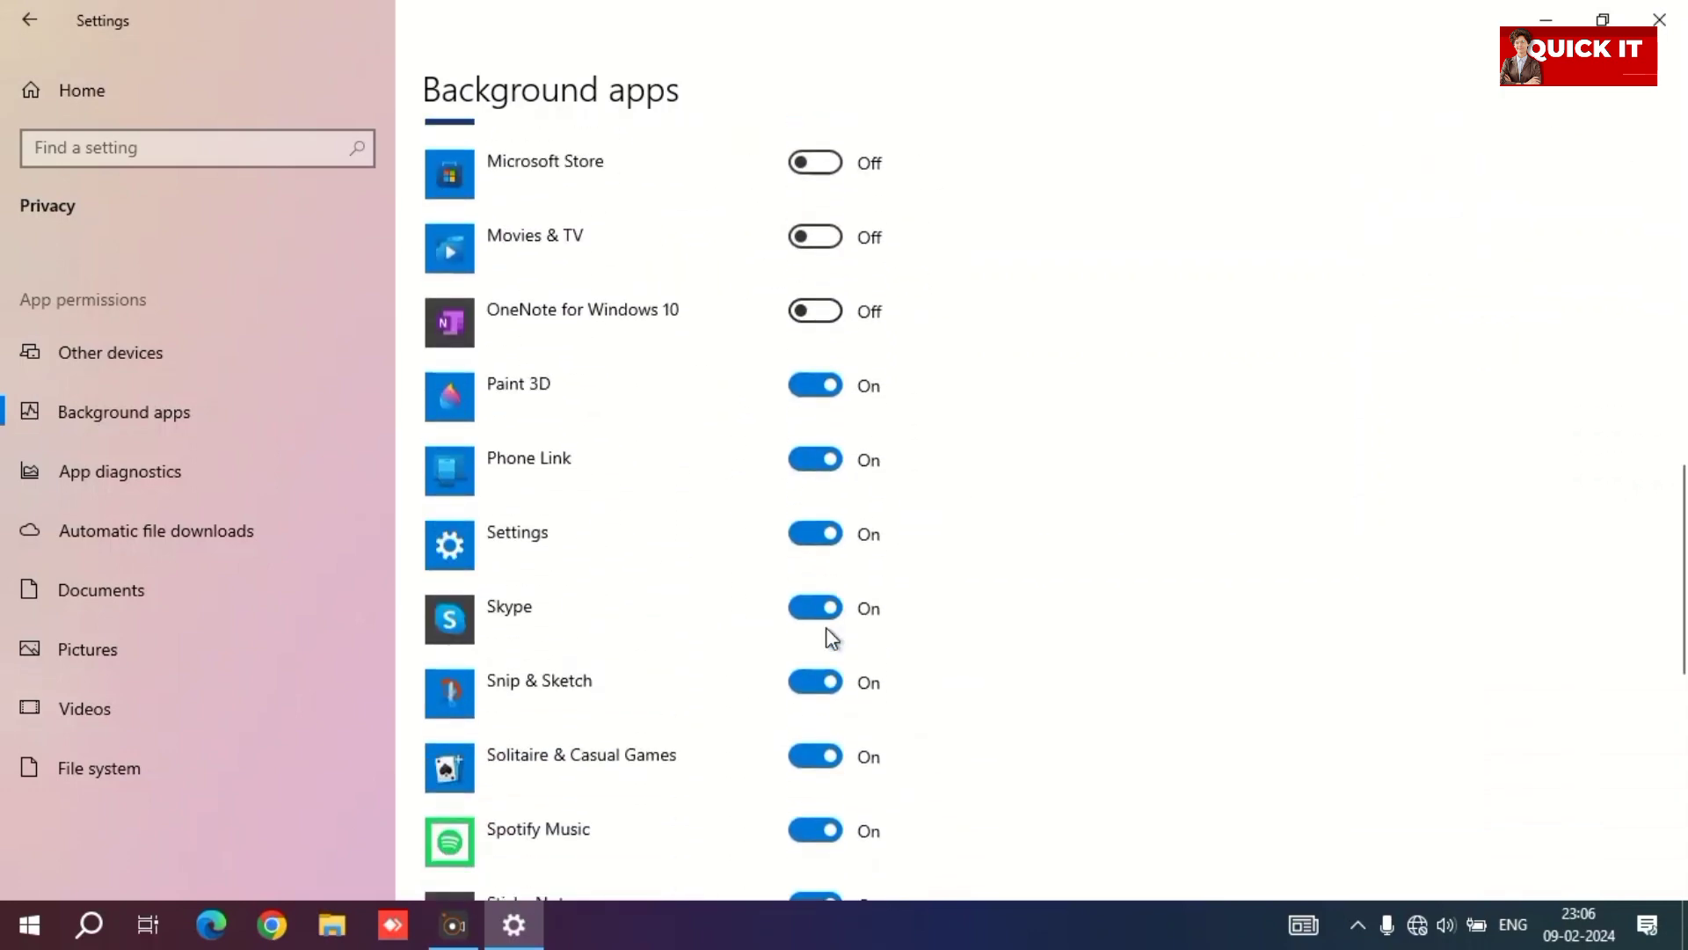
{"action": "scroll", "coordinate": [831, 637], "scroll_direction": "down", "scroll_amount": 3}
{"action": "scroll", "coordinate": [826, 626], "scroll_direction": "down", "scroll_amount": 9}
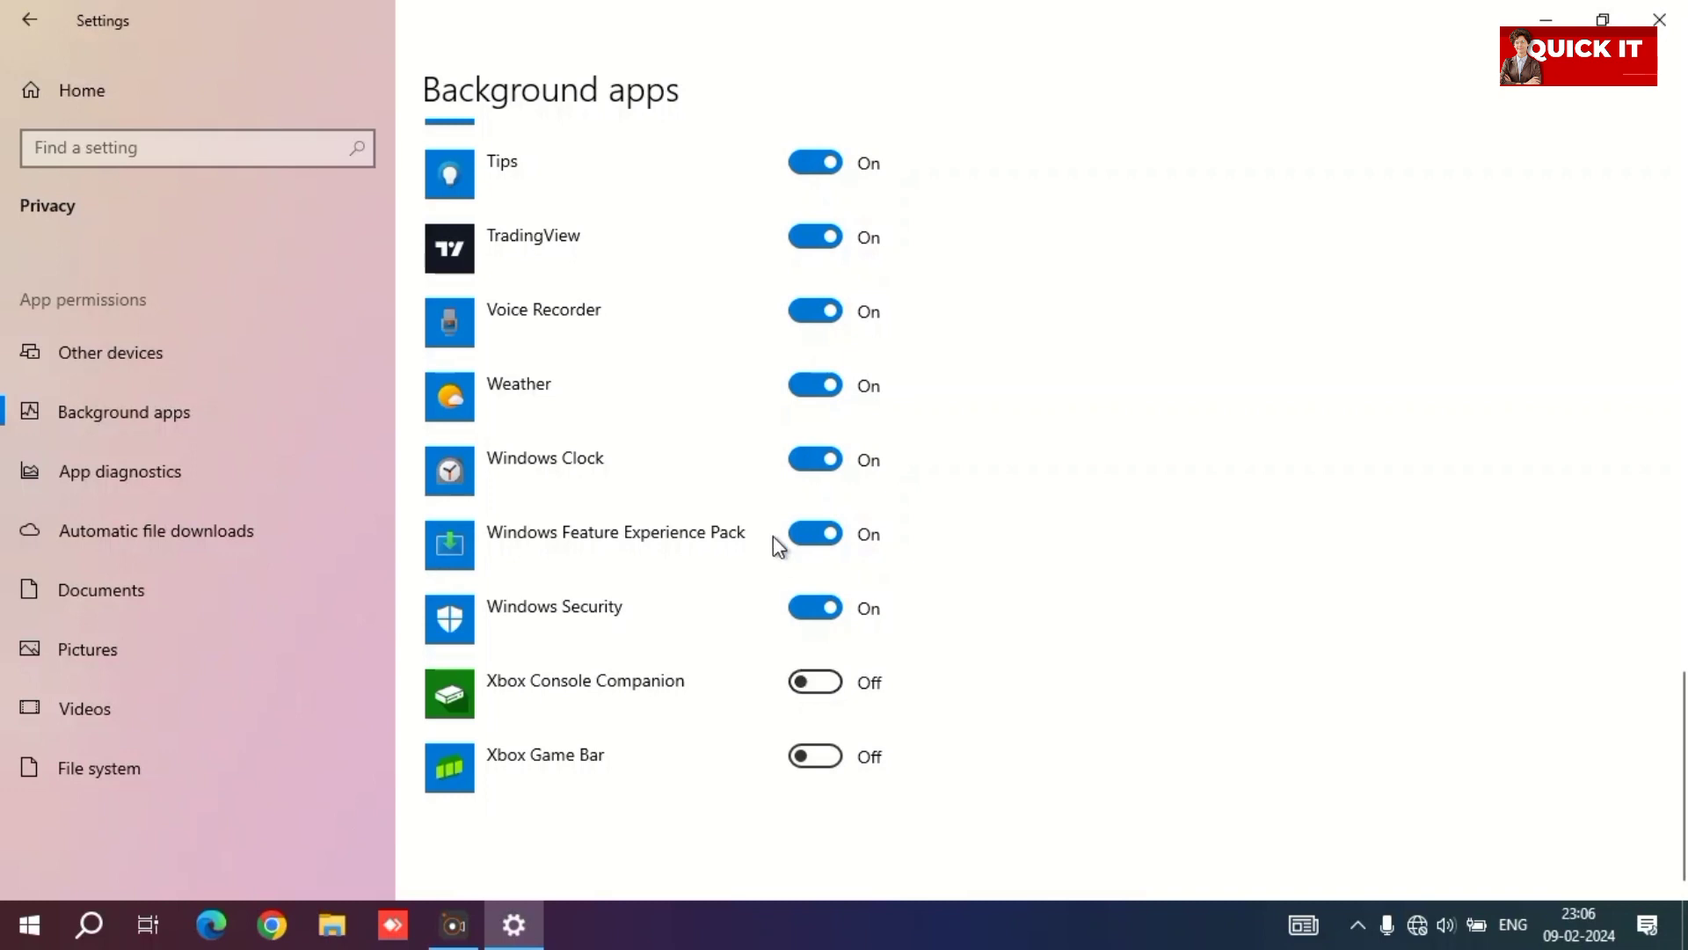
{"action": "scroll", "coordinate": [687, 695], "scroll_direction": "up", "scroll_amount": 10}
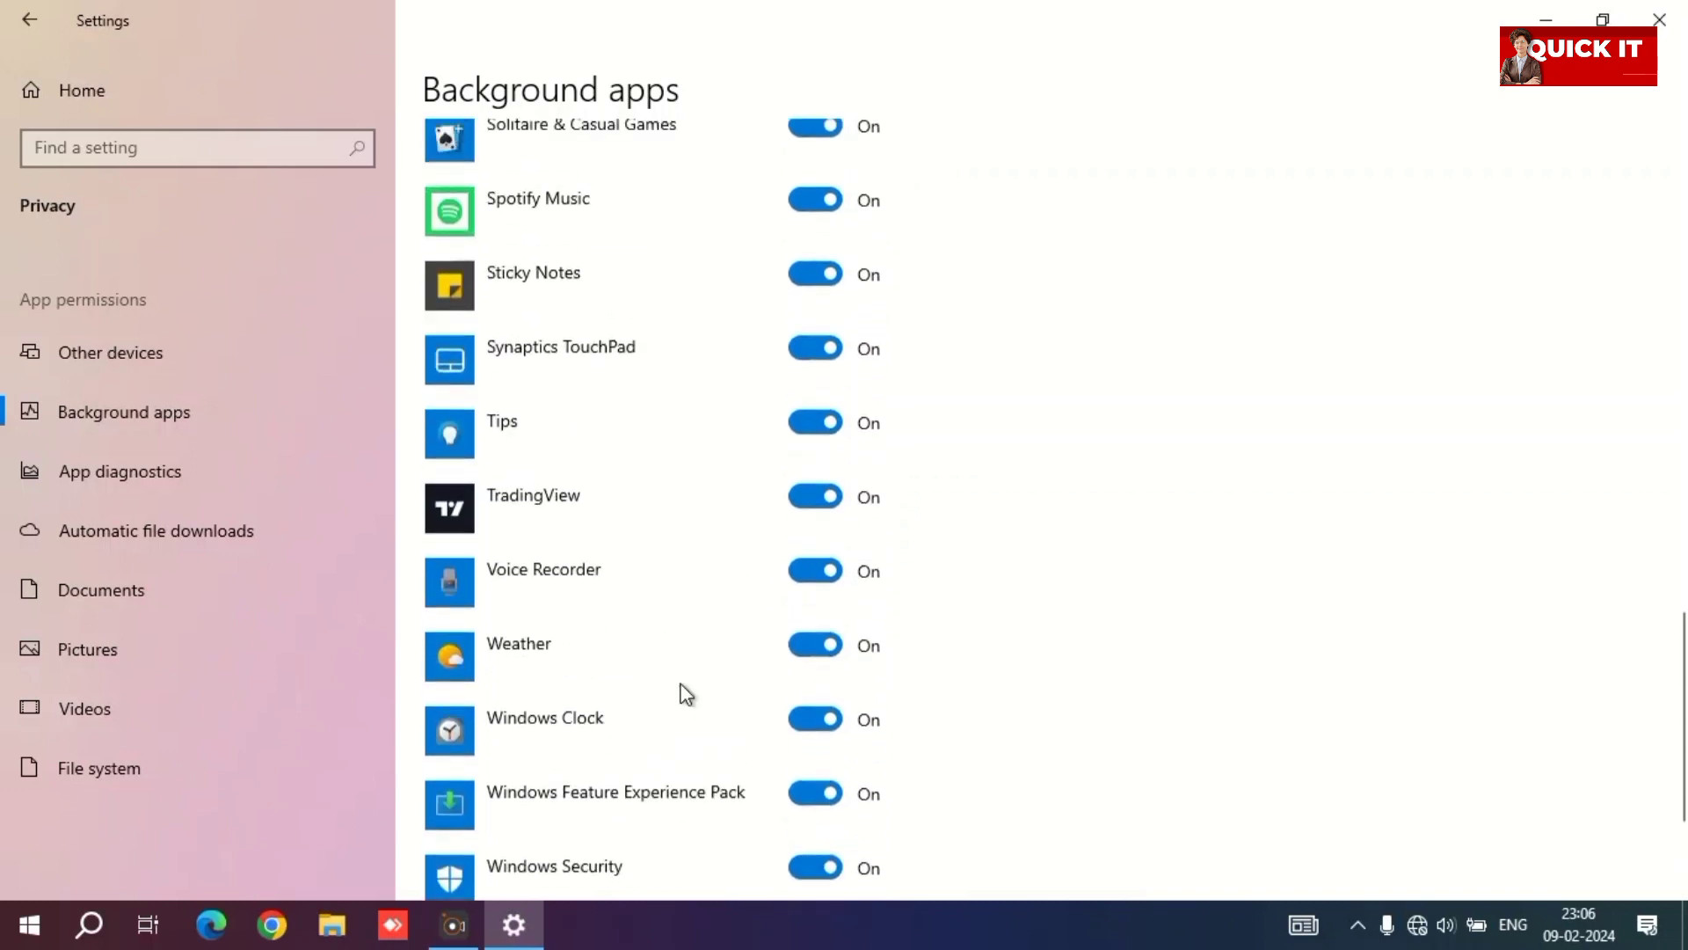
{"action": "scroll", "coordinate": [687, 695], "scroll_direction": "up", "scroll_amount": 1}
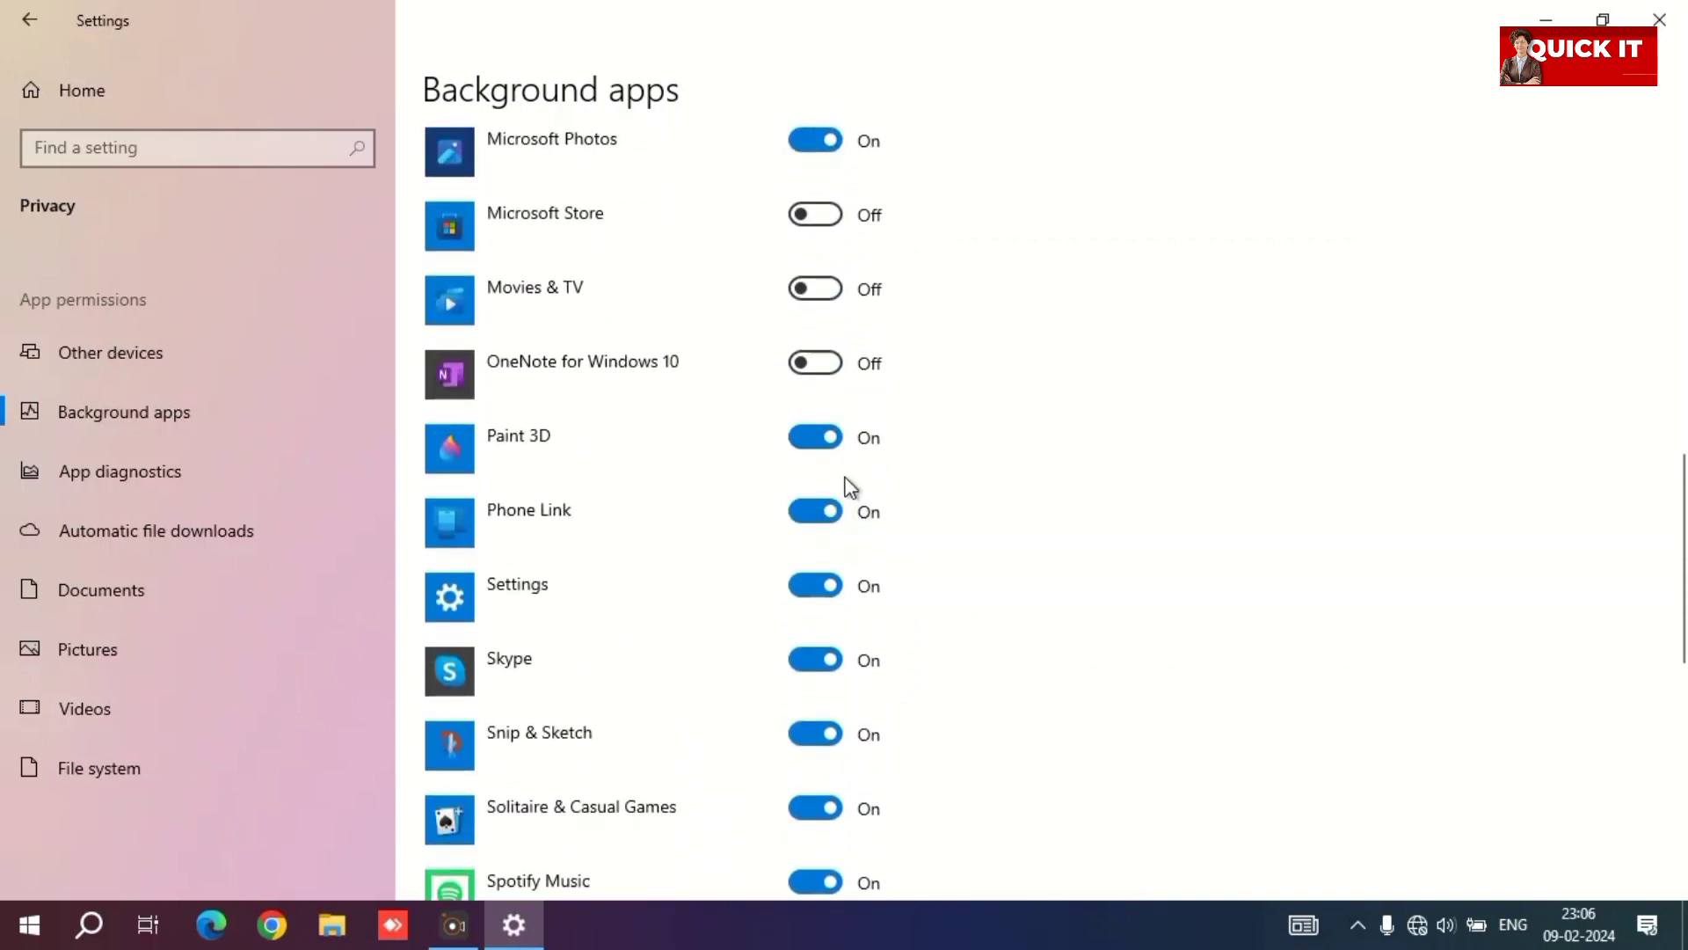
{"action": "left_click", "coordinate": [837, 450]}
{"action": "left_click", "coordinate": [826, 514]}
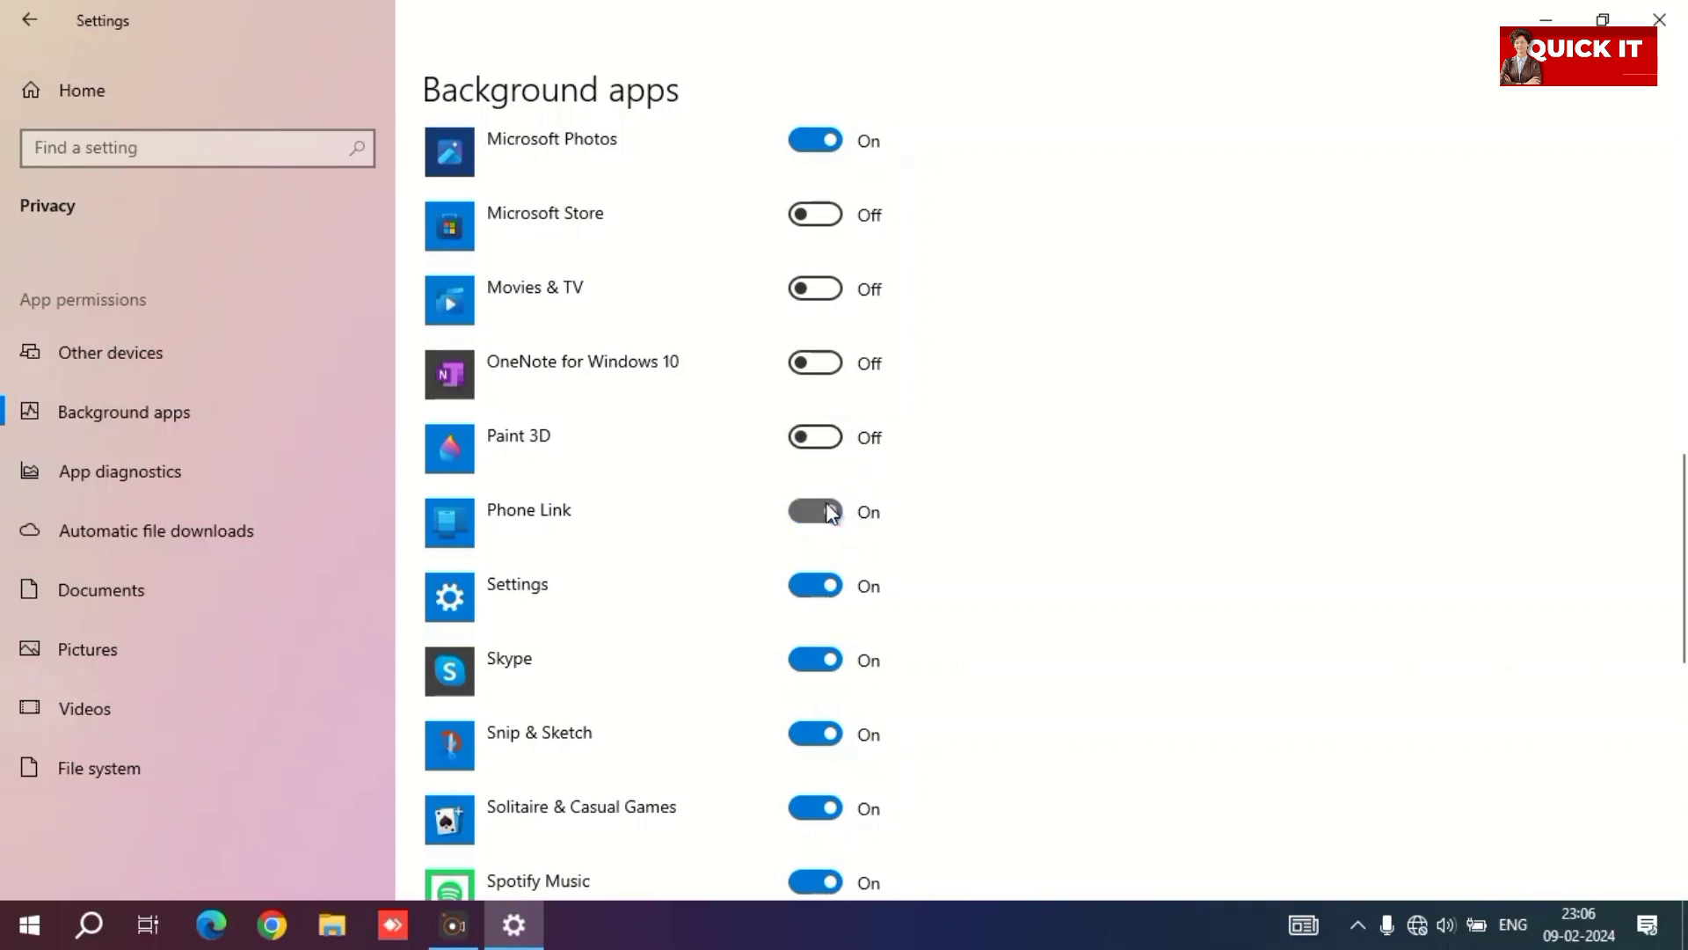
{"action": "scroll", "coordinate": [699, 420], "scroll_direction": "up", "scroll_amount": 3}
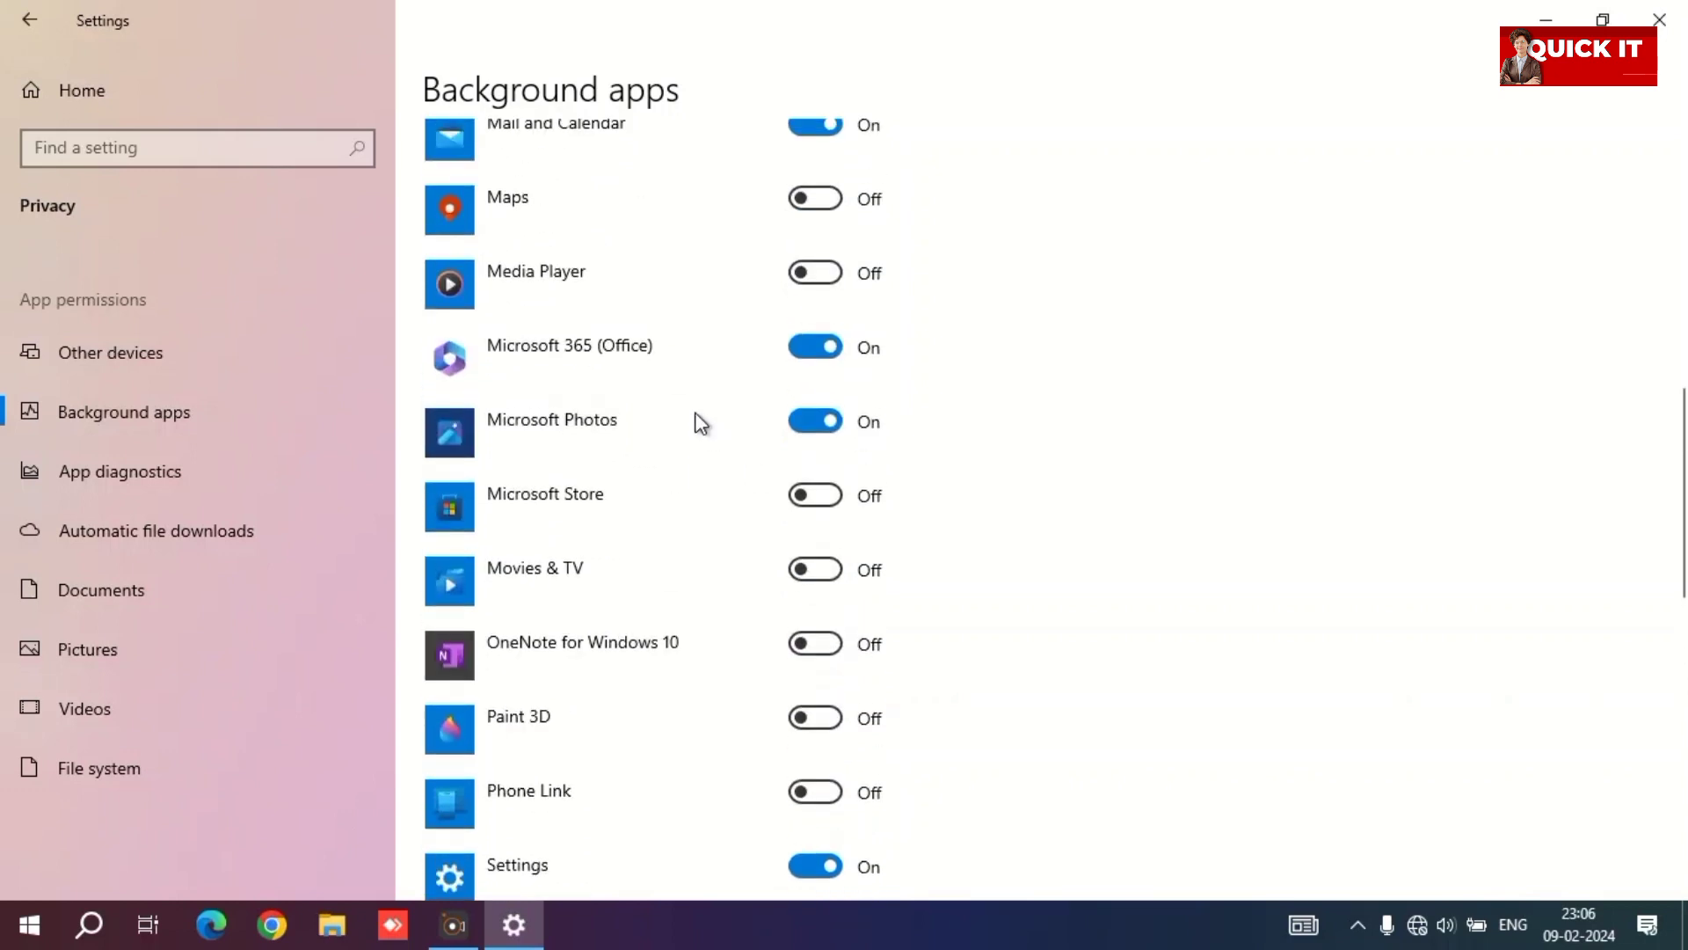
{"action": "left_click", "coordinate": [820, 349]}
{"action": "scroll", "coordinate": [633, 360], "scroll_direction": "up", "scroll_amount": 5}
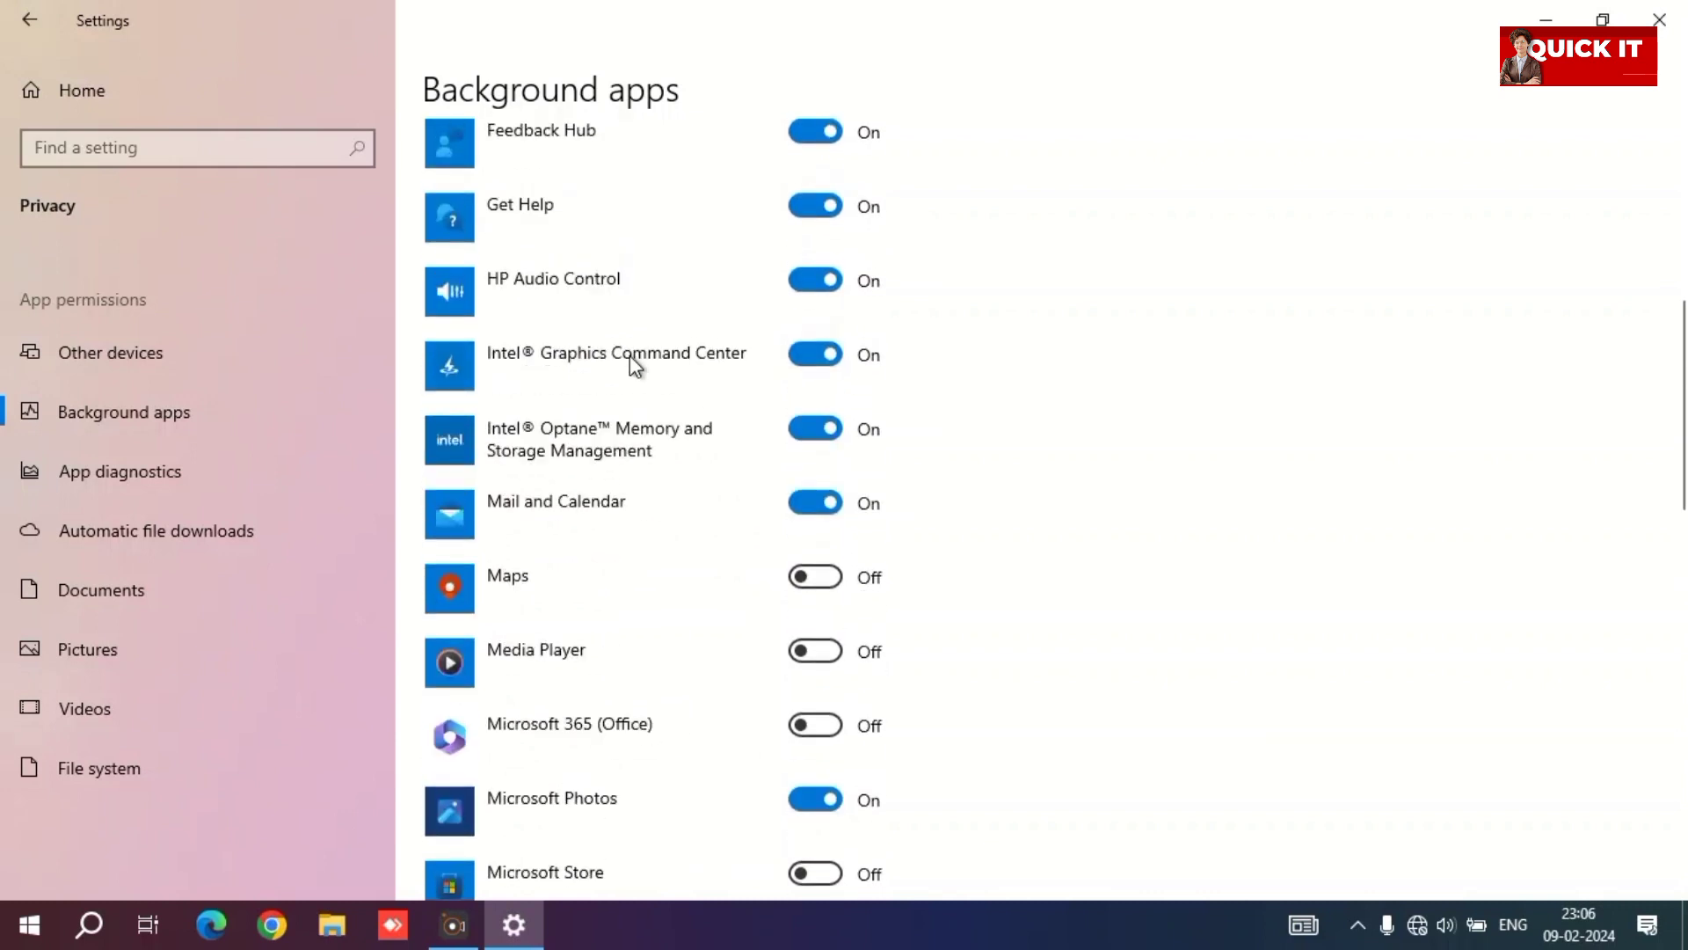
{"action": "left_click", "coordinate": [816, 354]}
{"action": "left_click", "coordinate": [816, 354]}
Step: Turn off background running for Cortana and Connect
{"action": "scroll", "coordinate": [818, 361], "scroll_direction": "up", "scroll_amount": 3}
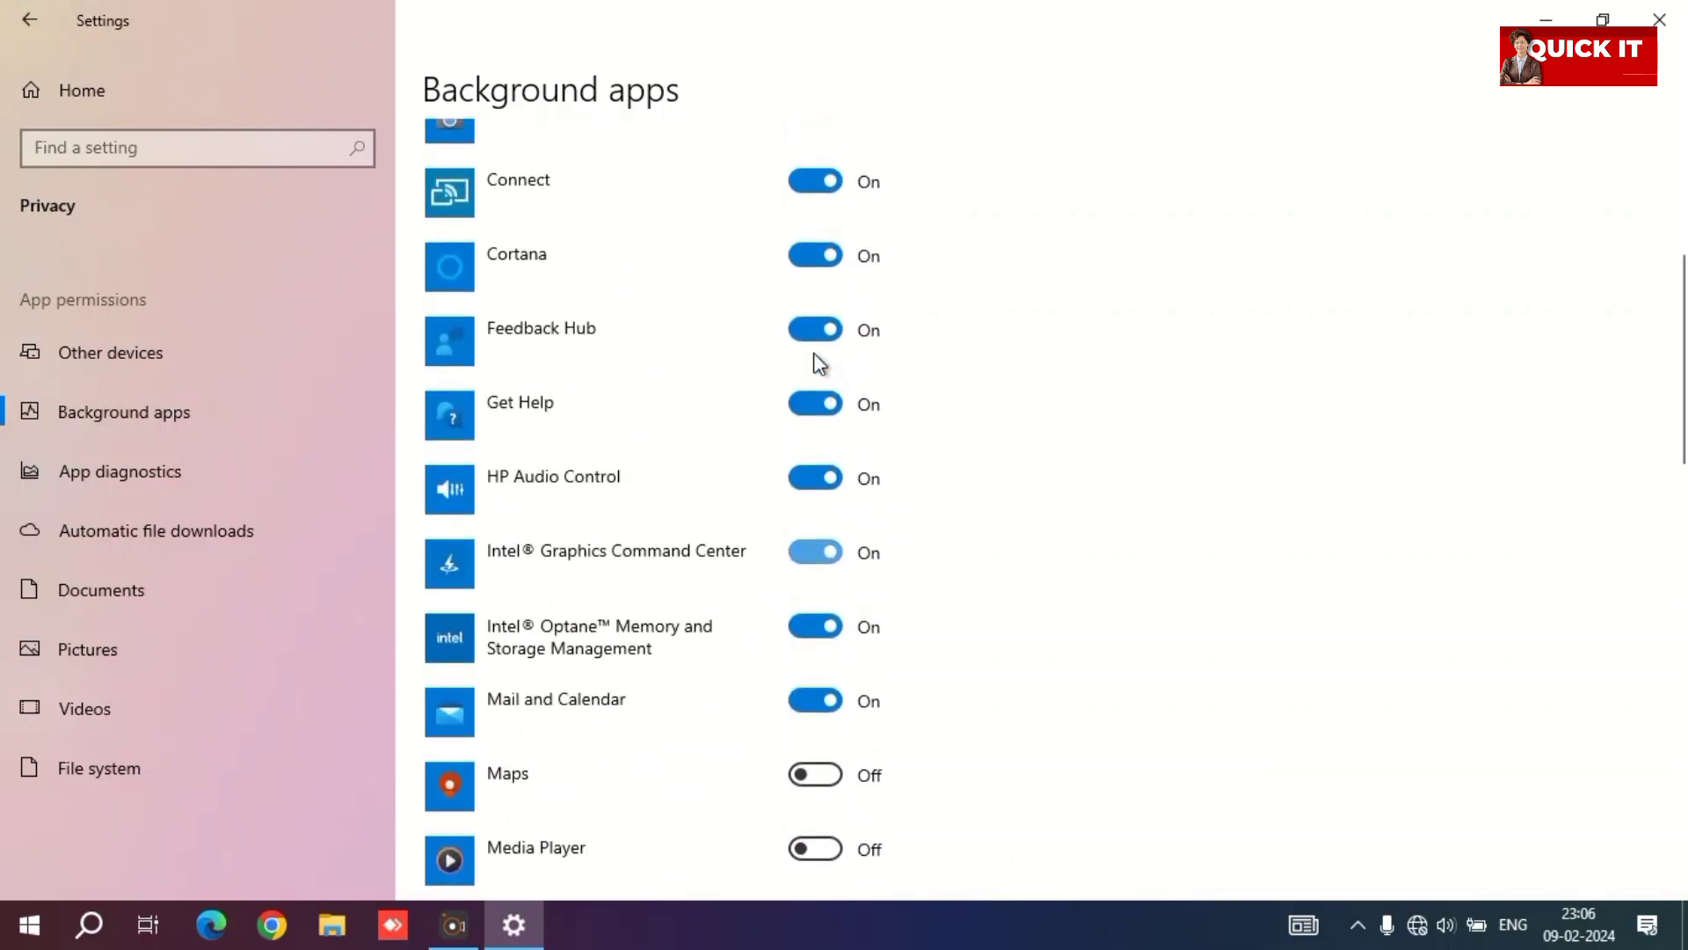
{"action": "left_click", "coordinate": [817, 255]}
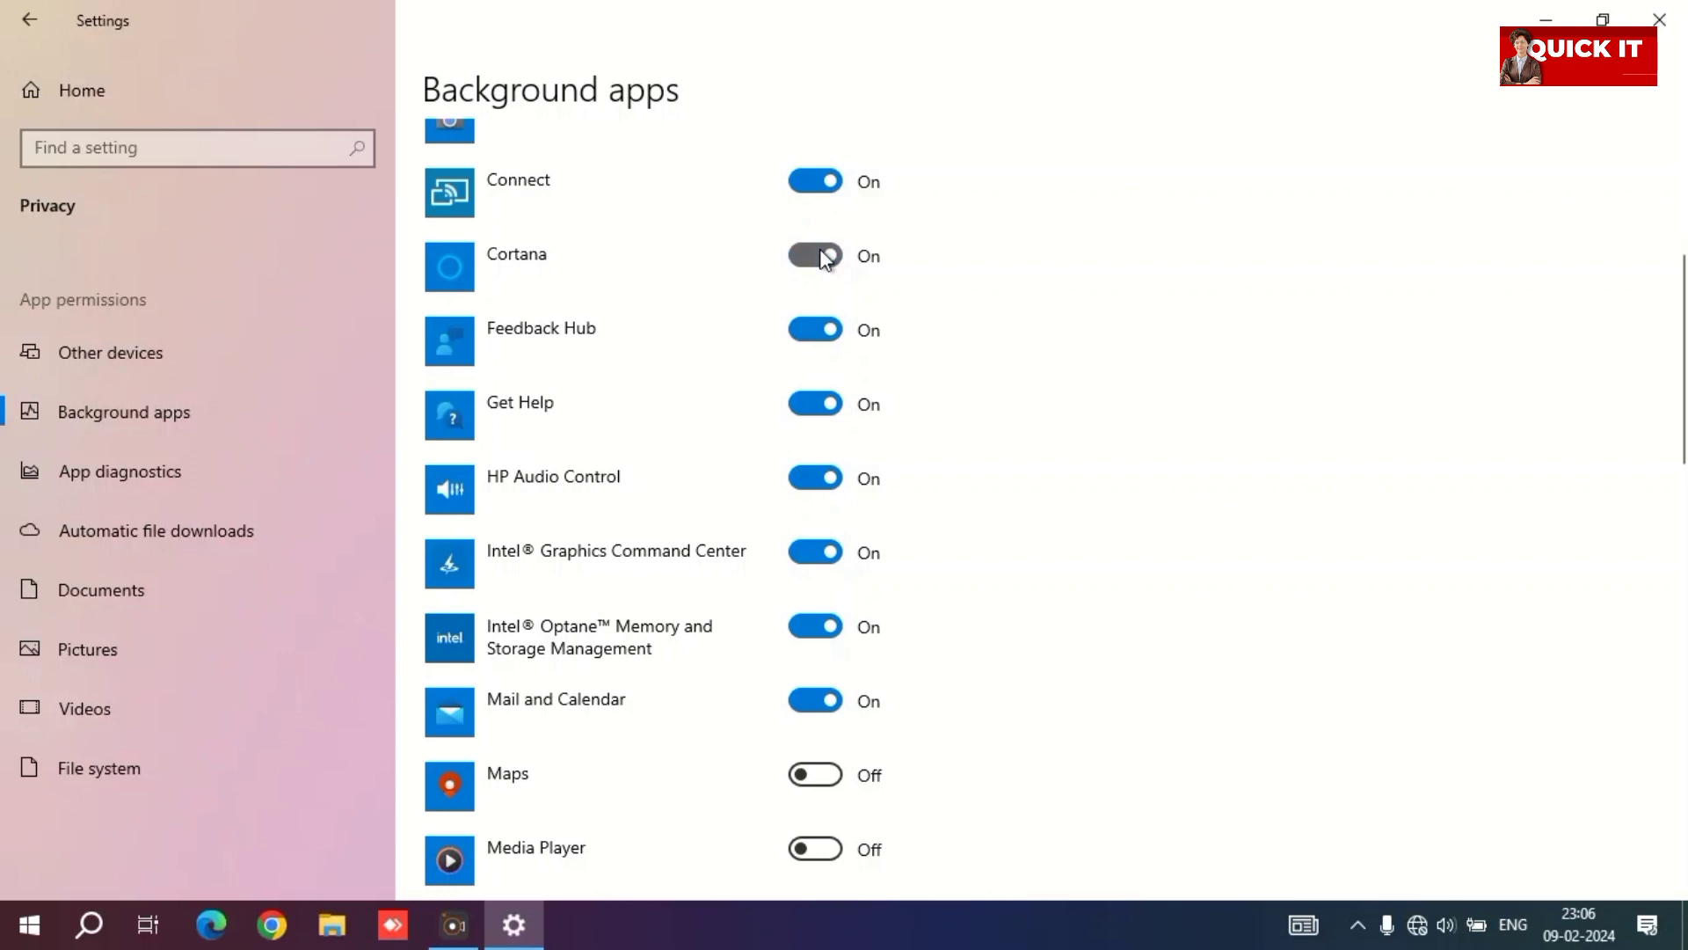
{"action": "left_click", "coordinate": [832, 182]}
{"action": "scroll", "coordinate": [733, 287], "scroll_direction": "up", "scroll_amount": 5}
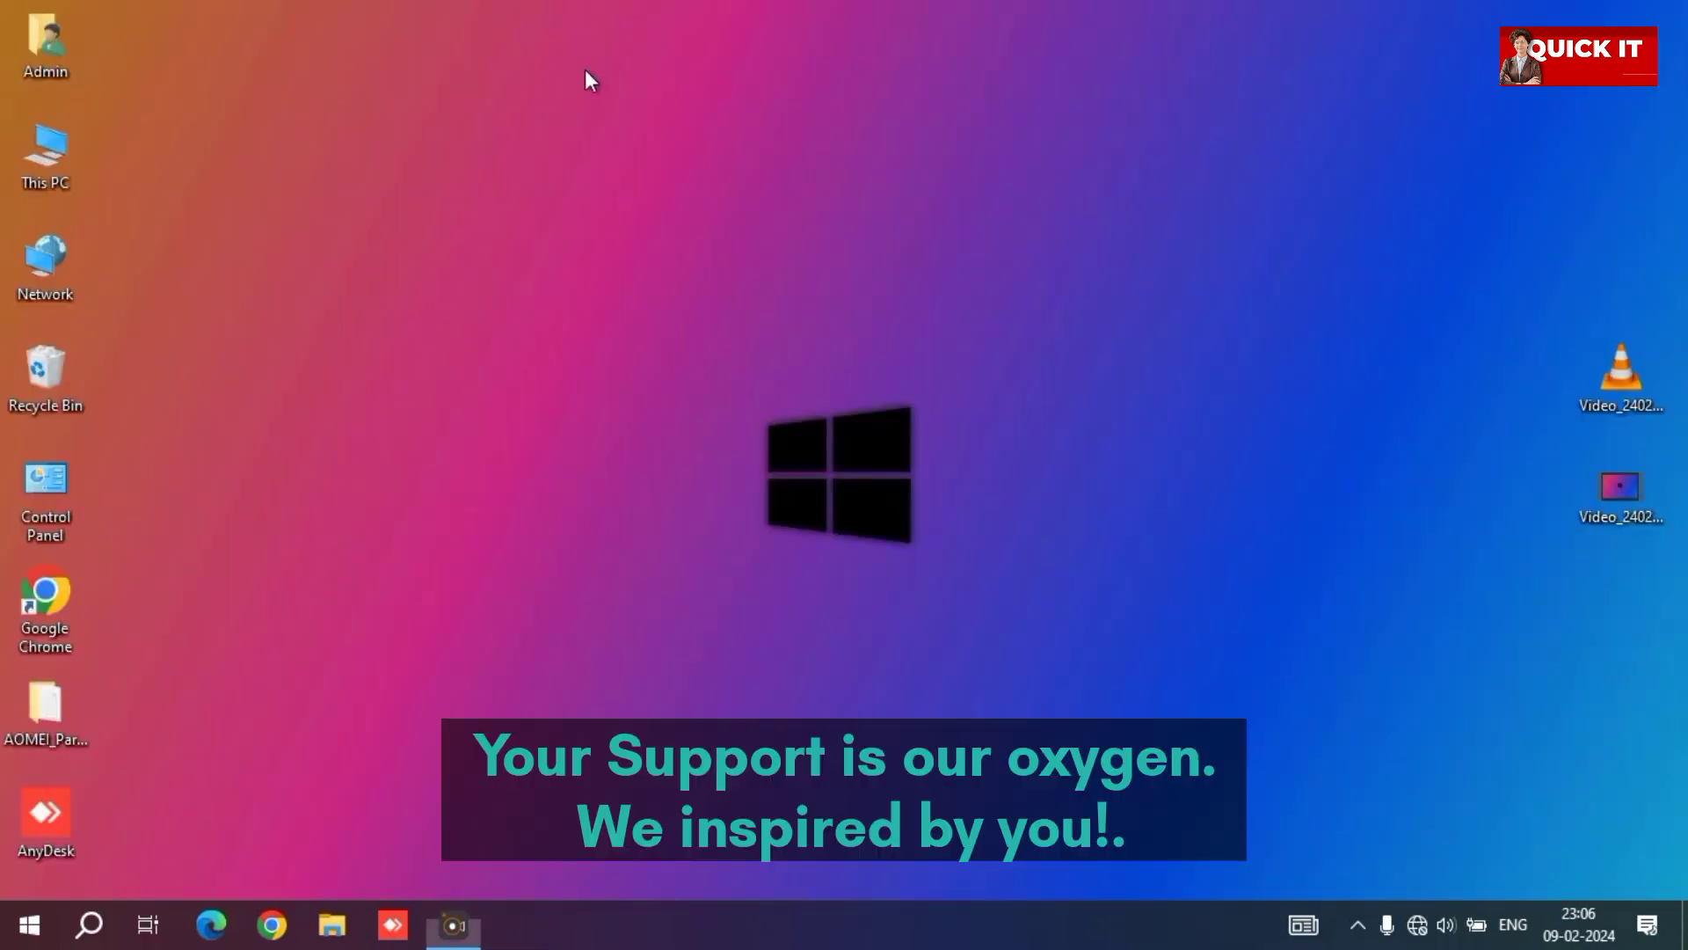
Step: Refresh the desktop and open the Windows Services app through a search for "serv"
{"action": "right_click", "coordinate": [584, 70]}
{"action": "left_click", "coordinate": [619, 144]}
{"action": "key", "text": "super"}
{"action": "type", "text": "serv"}
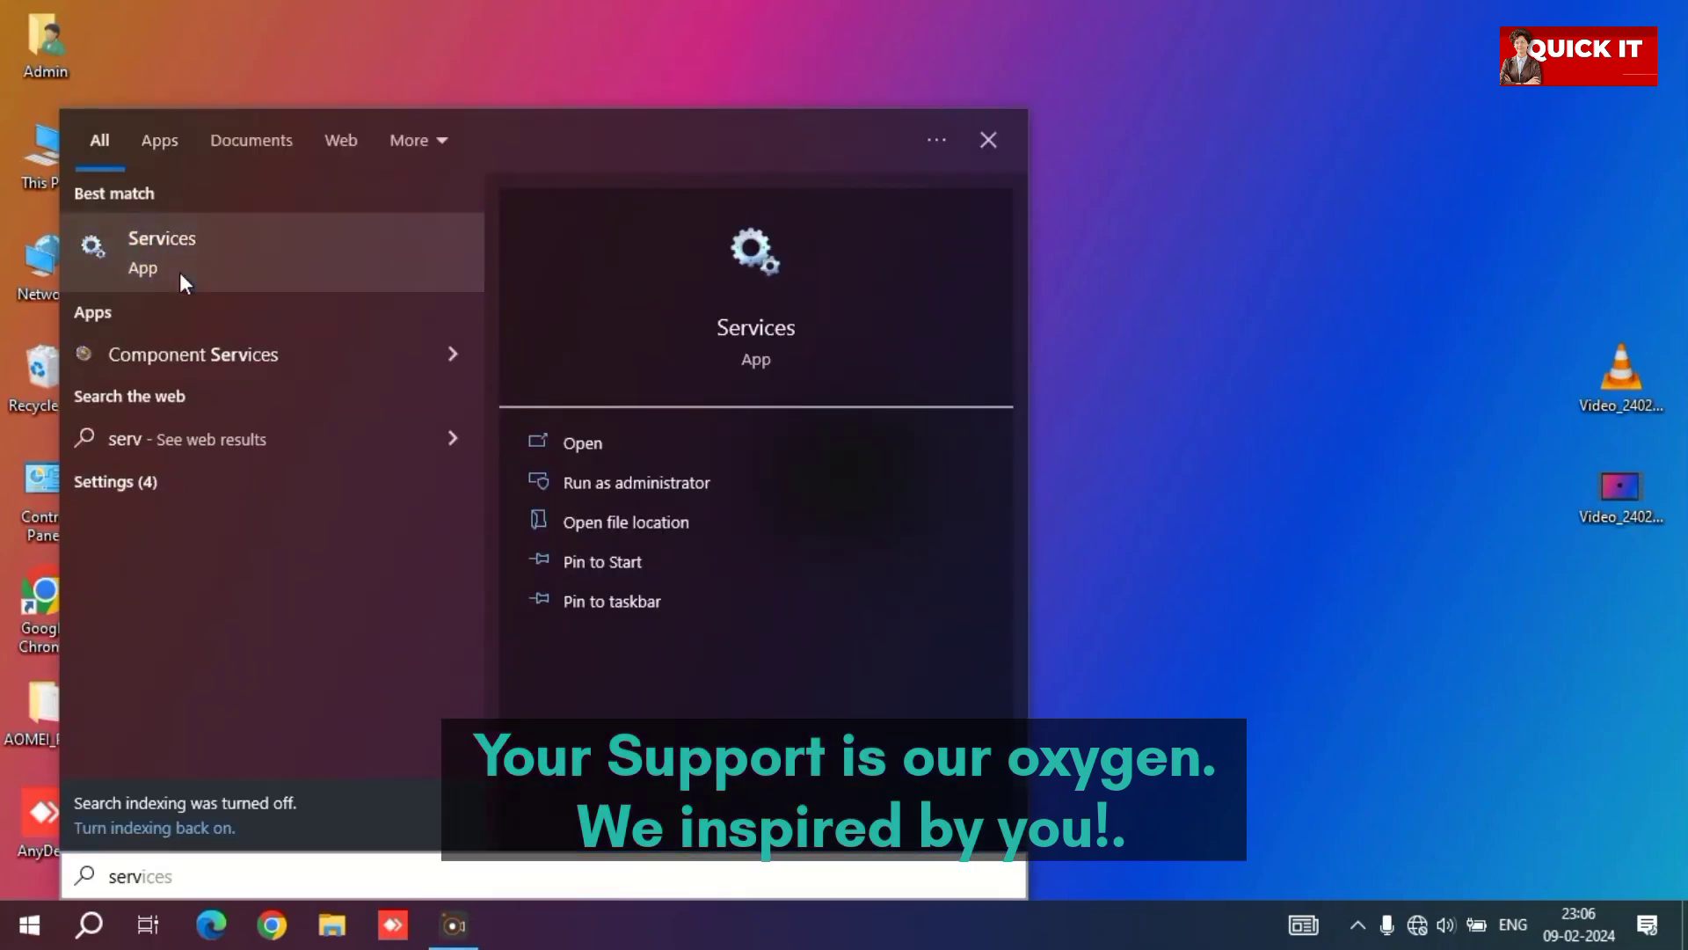
{"action": "left_click", "coordinate": [179, 272]}
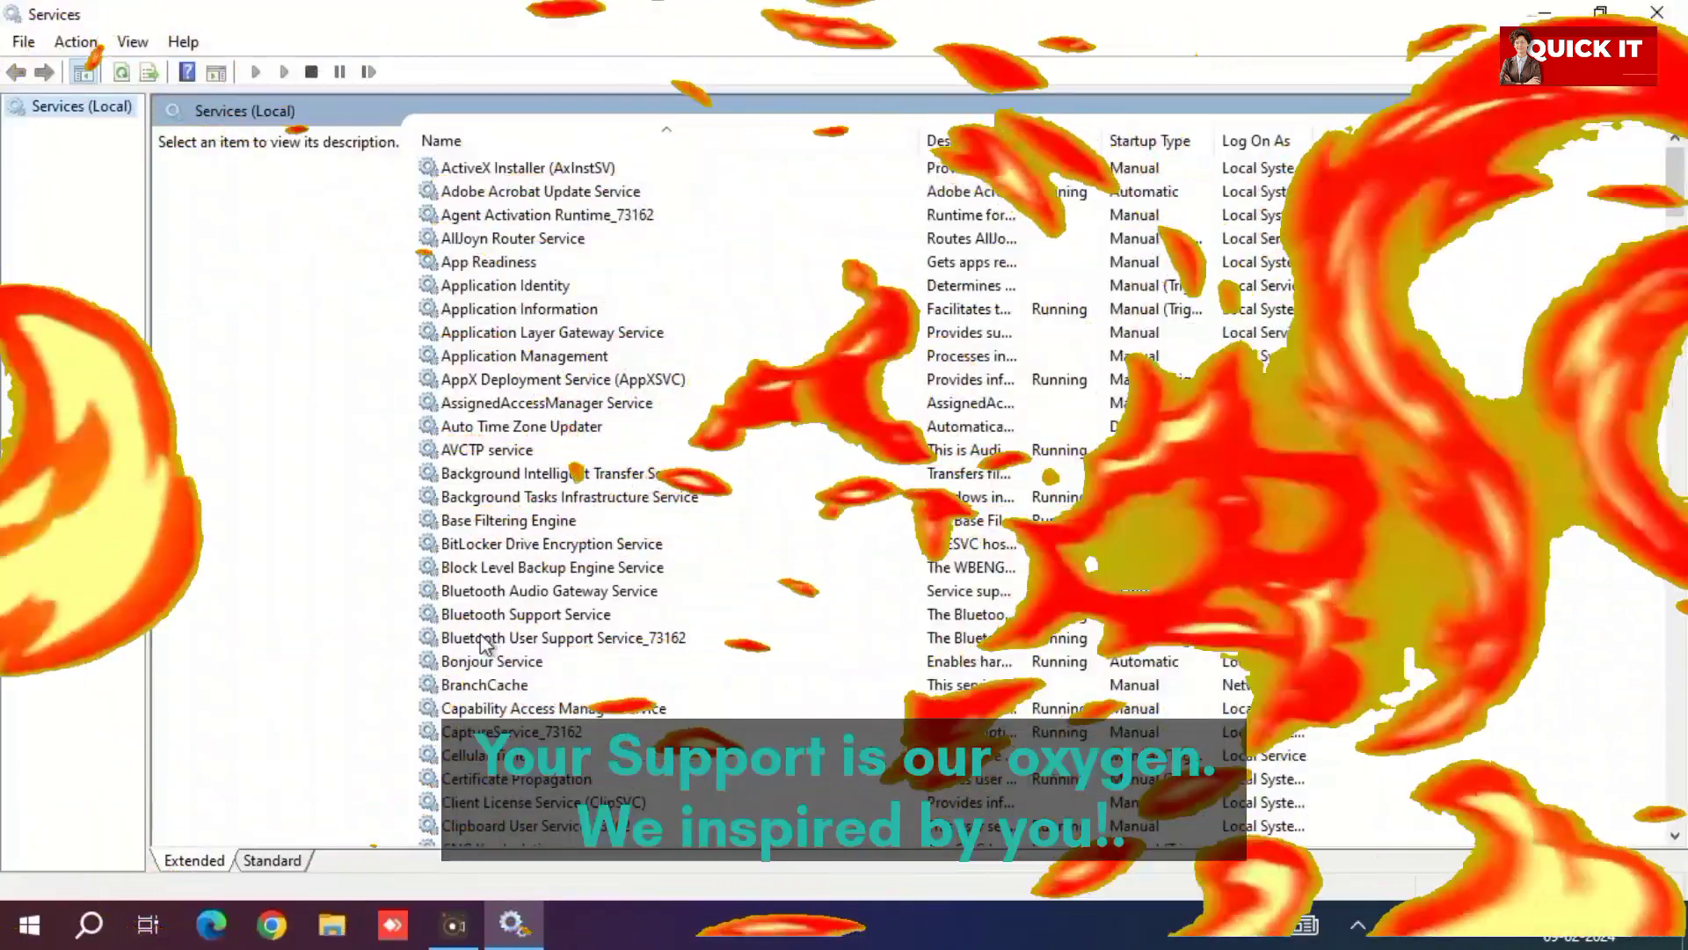
Step: Find the SysMain service, open its properties and confirm them with the startup type Disabled
{"action": "left_click", "coordinate": [528, 473]}
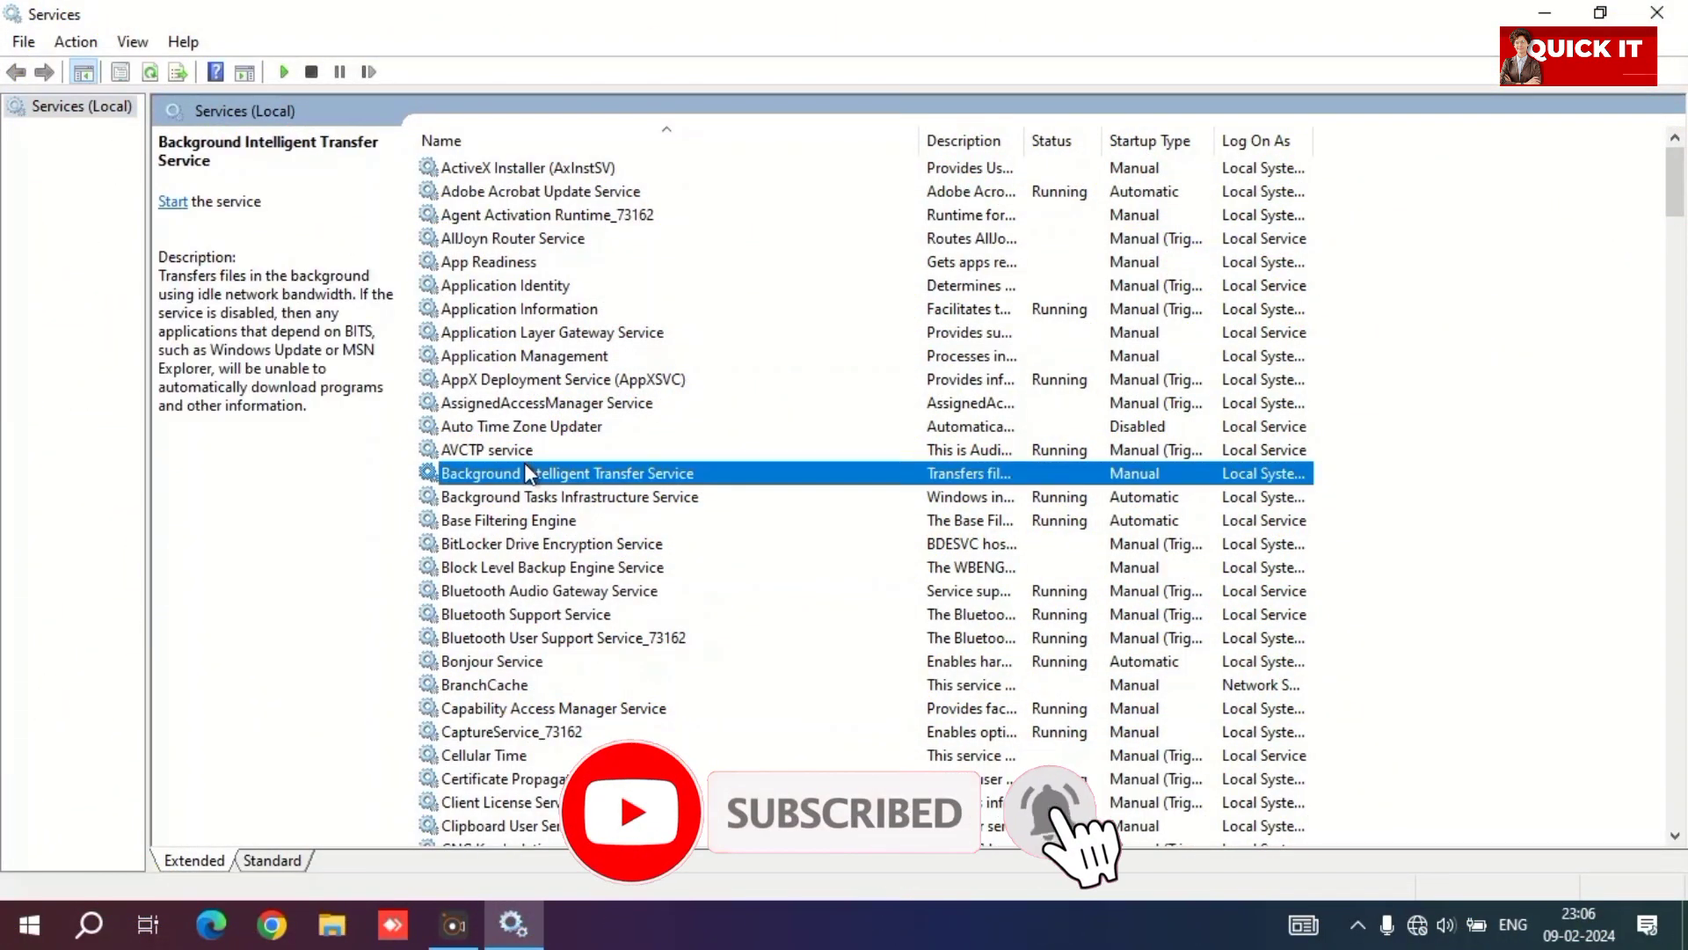
{"action": "type", "text": "sysys"}
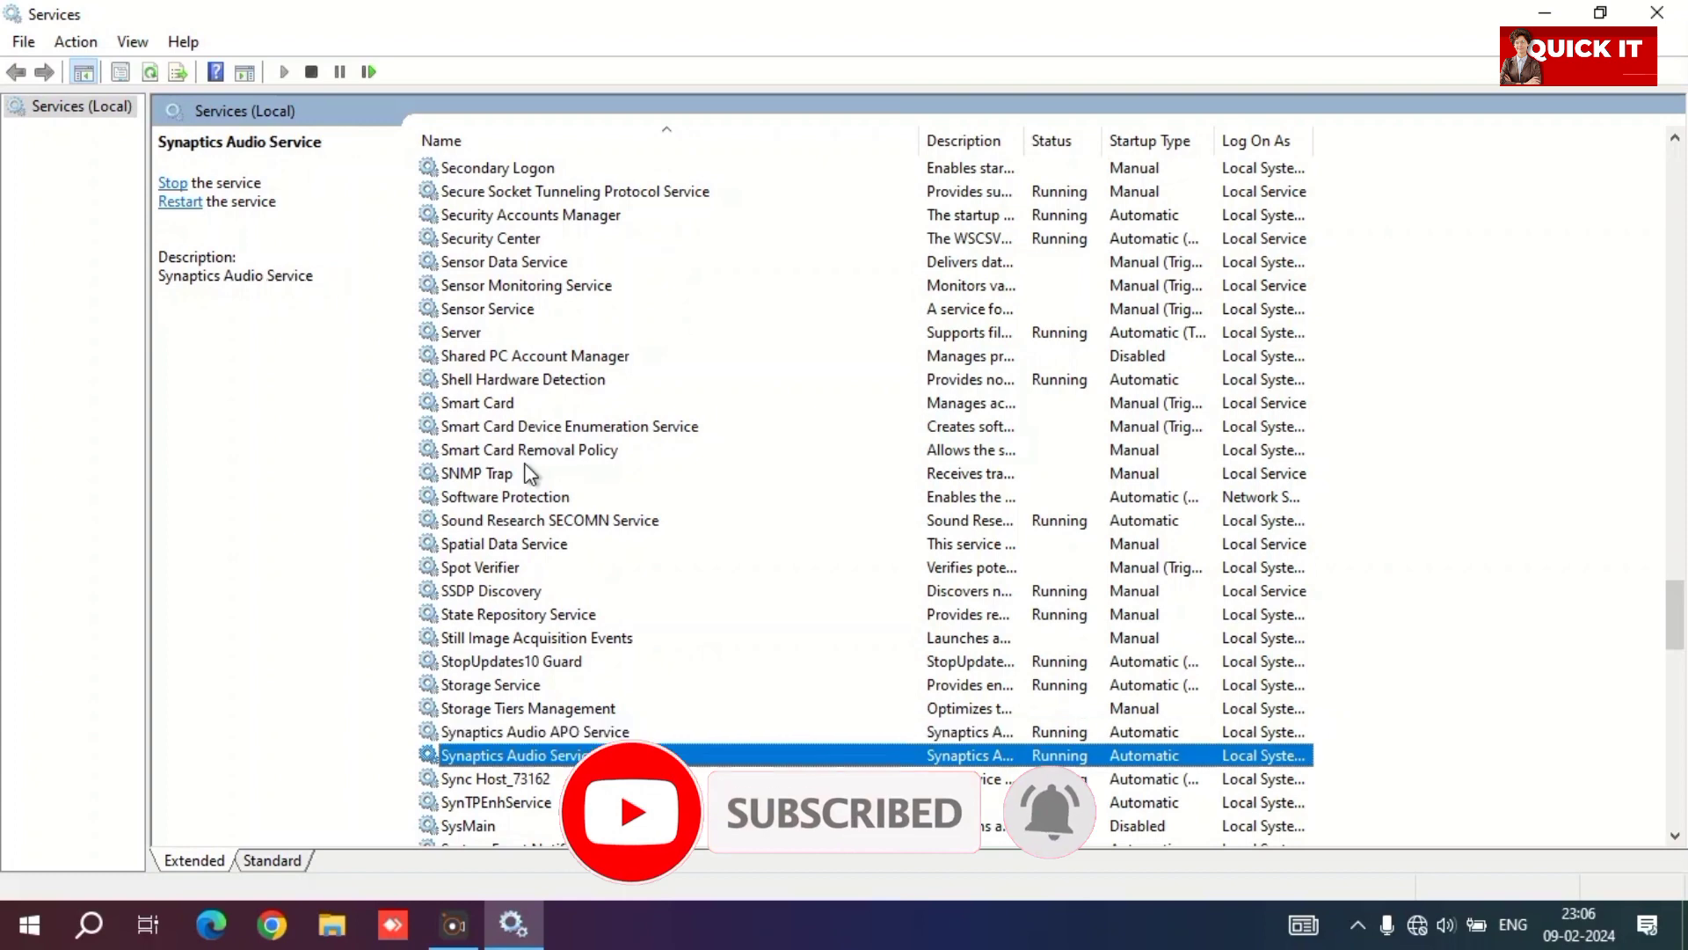
{"action": "left_click", "coordinate": [526, 467]}
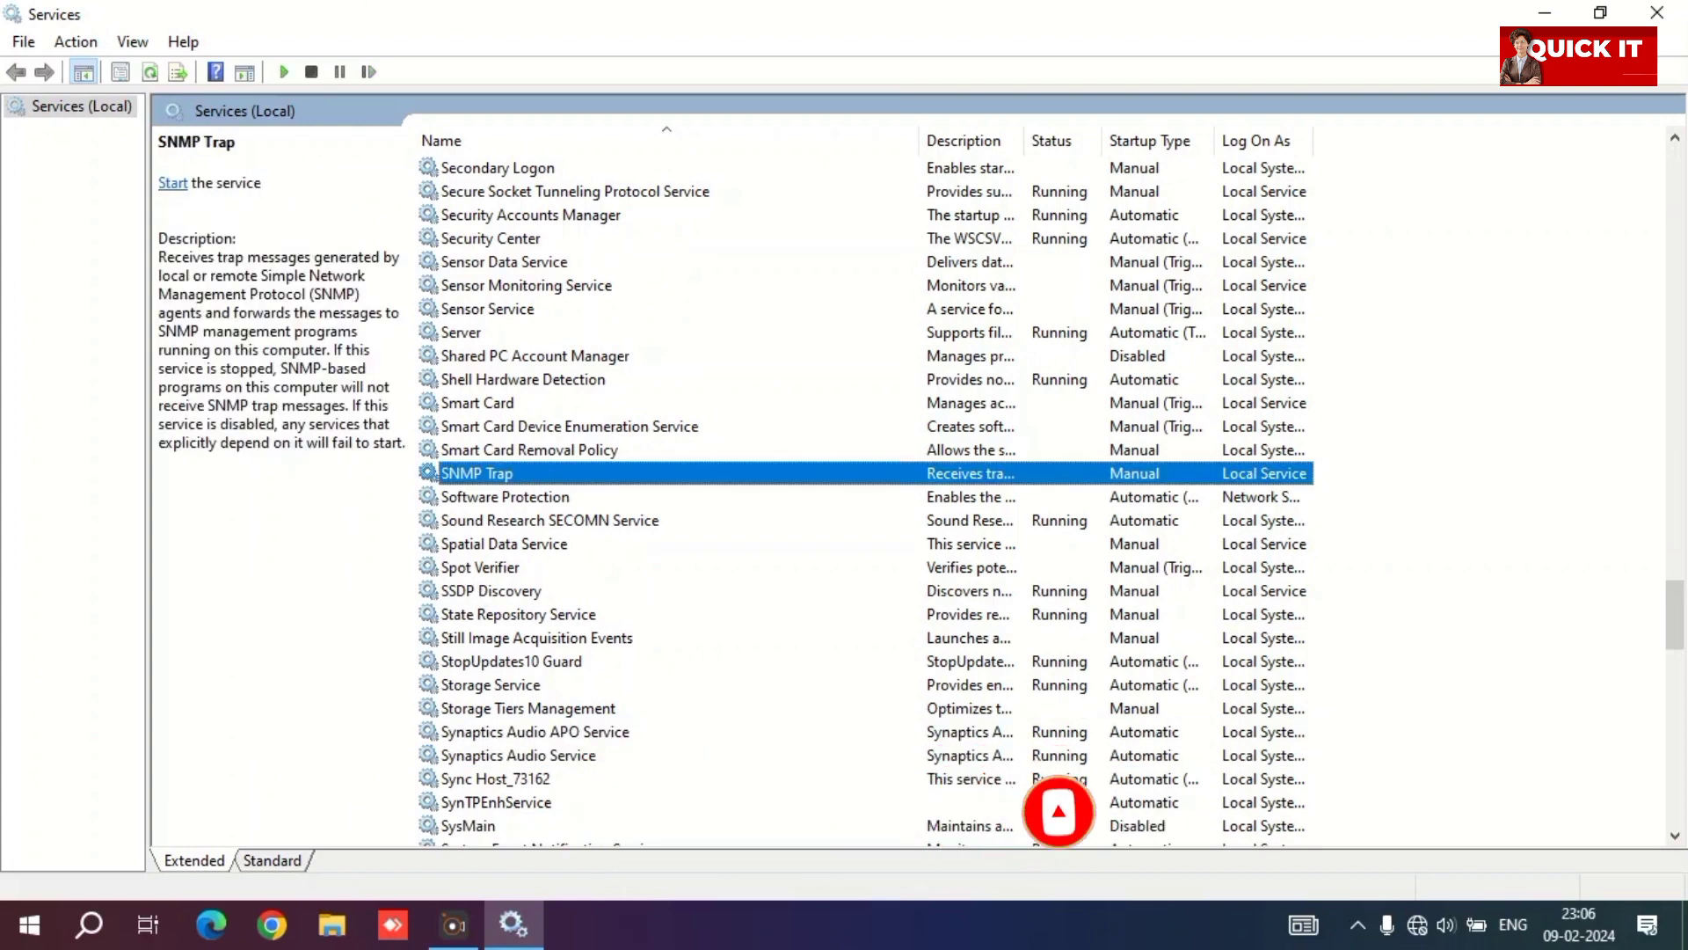
{"action": "left_click", "coordinate": [536, 826]}
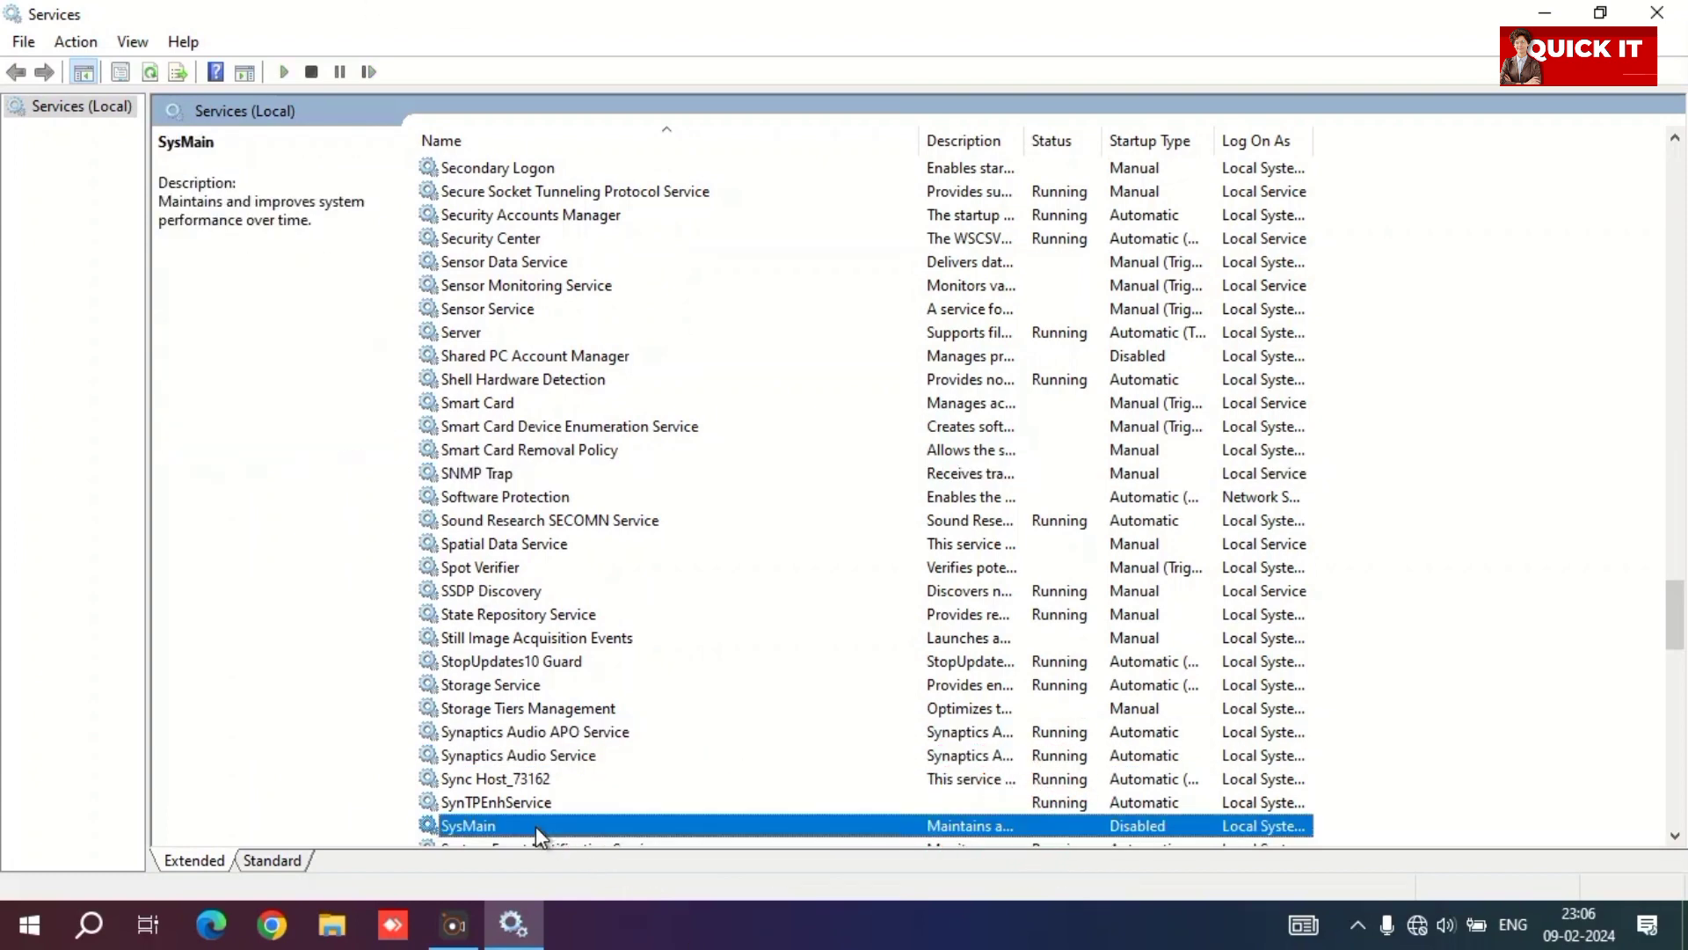
{"action": "scroll", "coordinate": [535, 826], "scroll_direction": "down", "scroll_amount": 5}
{"action": "right_click", "coordinate": [546, 473]}
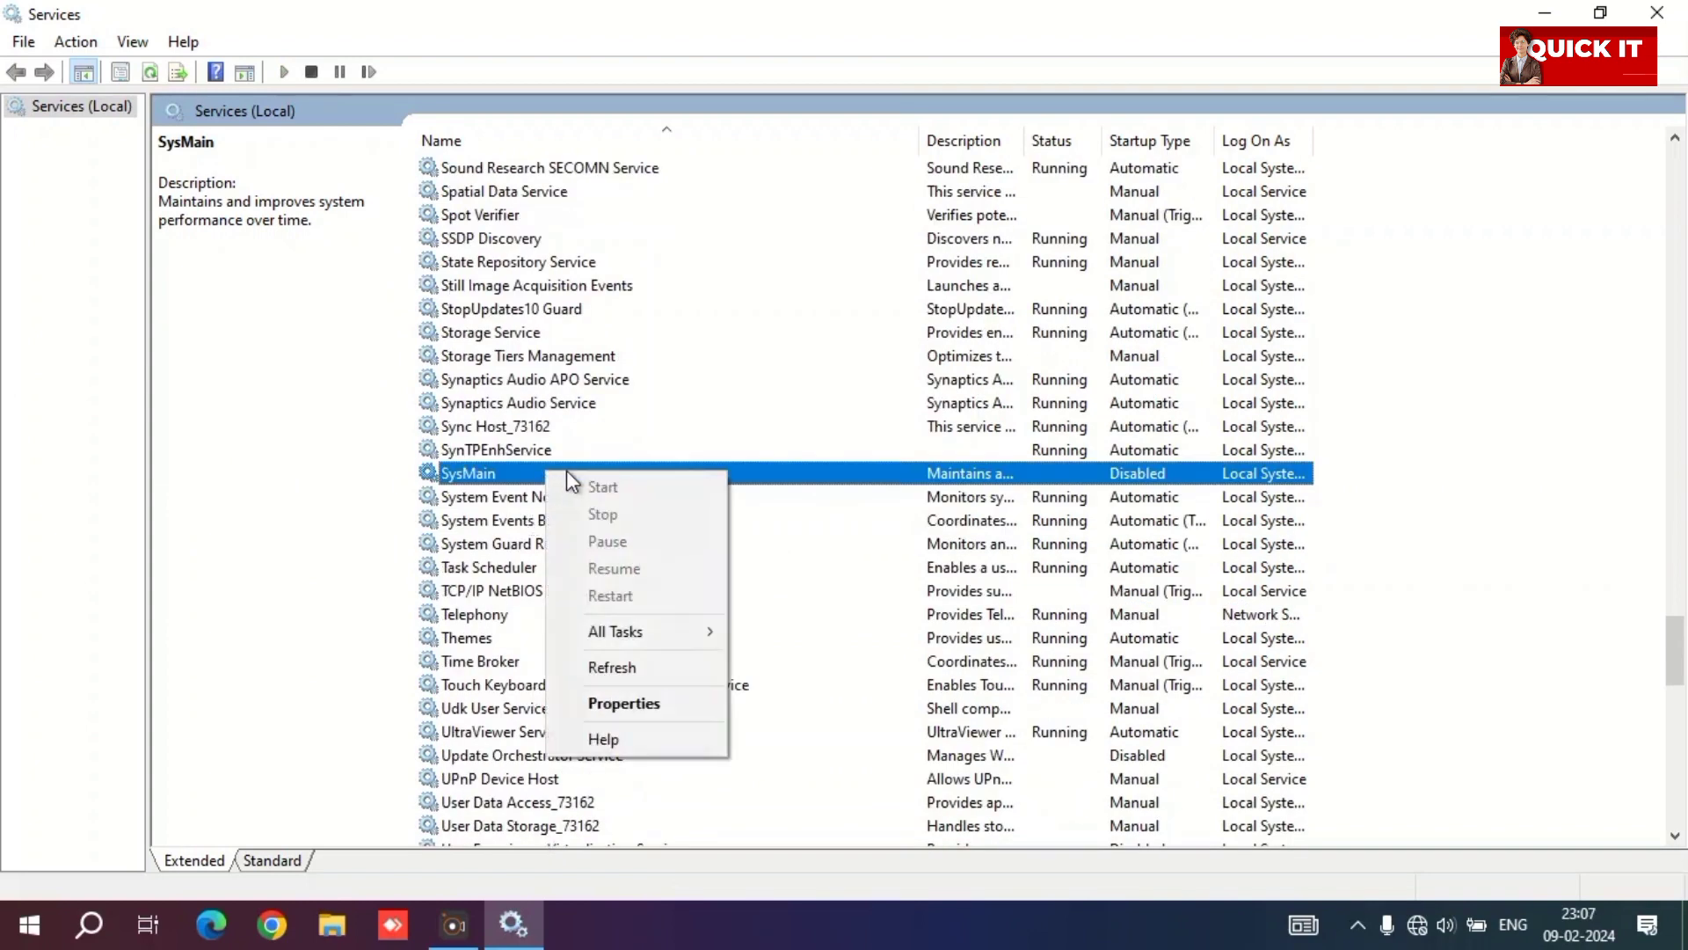
{"action": "left_click", "coordinate": [594, 703]}
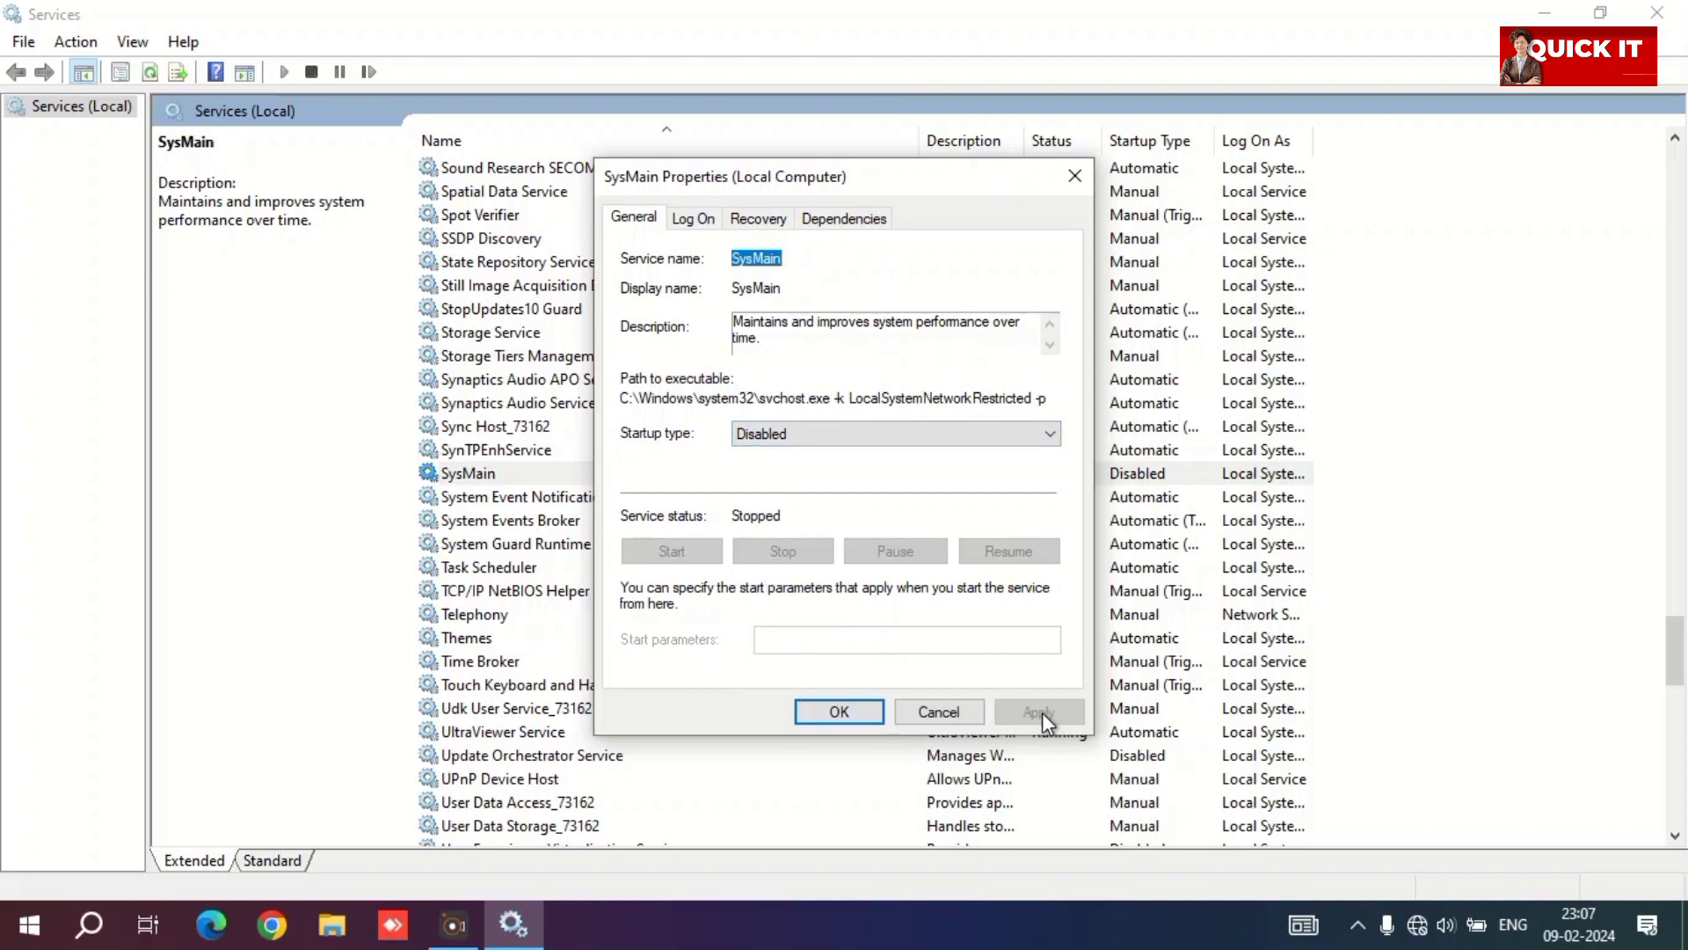
{"action": "left_click", "coordinate": [861, 714]}
Step: Find the Windows Search service, open its properties and confirm them with the startup type Disabled
{"action": "left_click", "coordinate": [605, 475]}
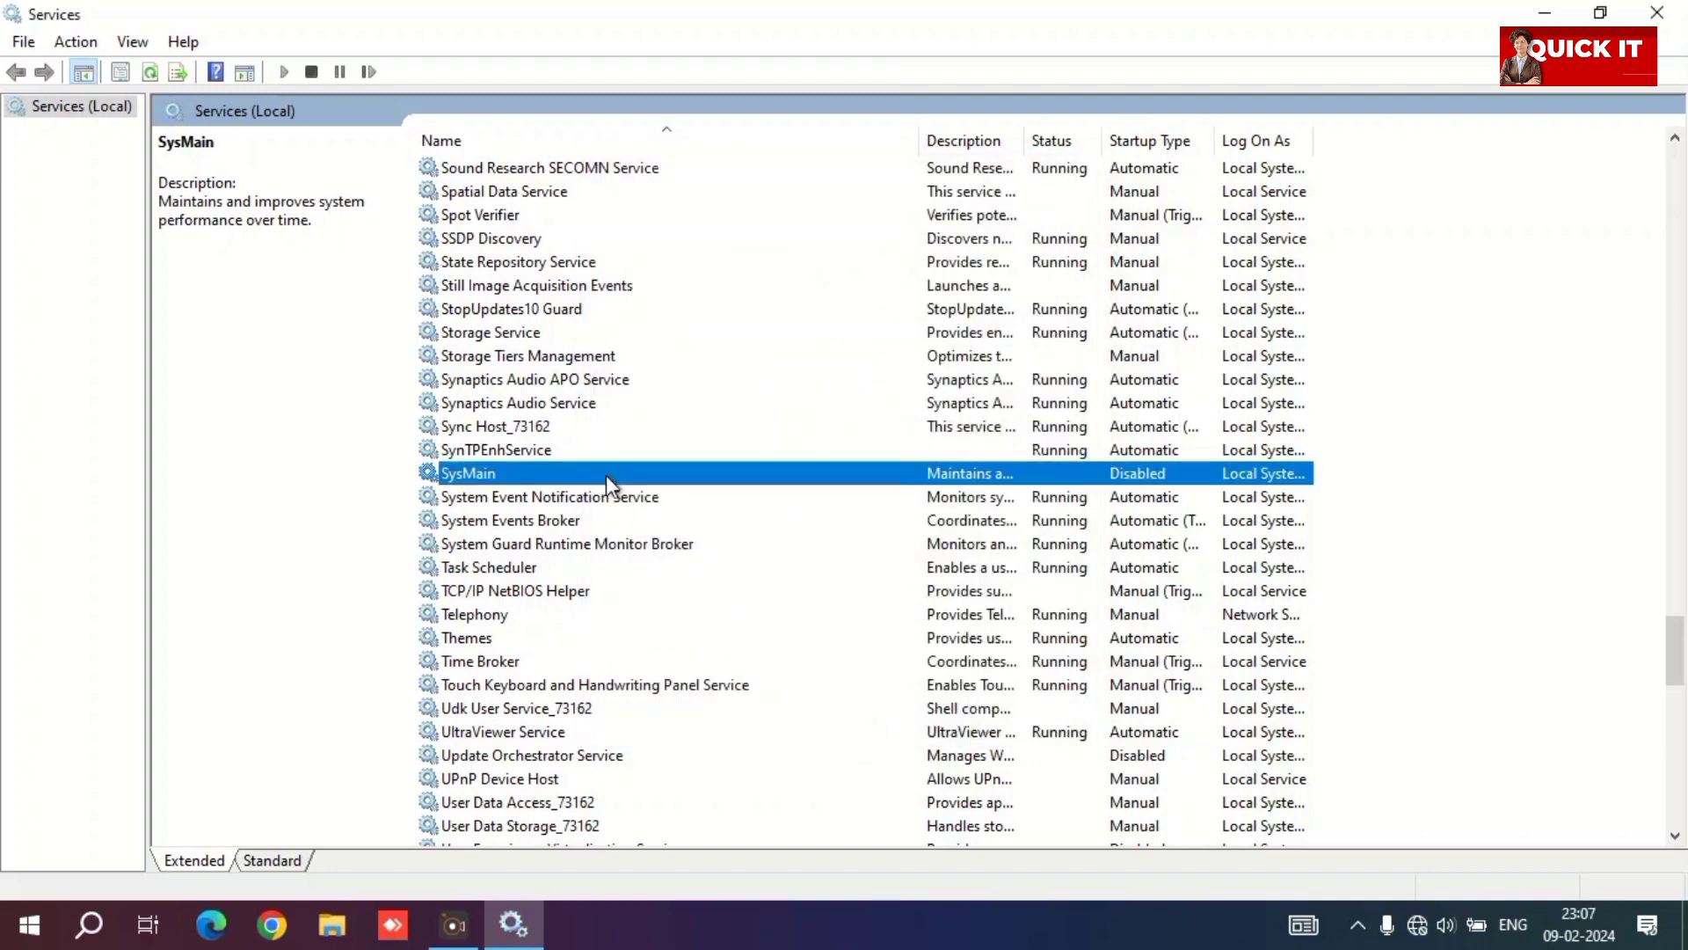
{"action": "type", "text": "wi"}
{"action": "scroll", "coordinate": [605, 474], "scroll_direction": "down", "scroll_amount": 4}
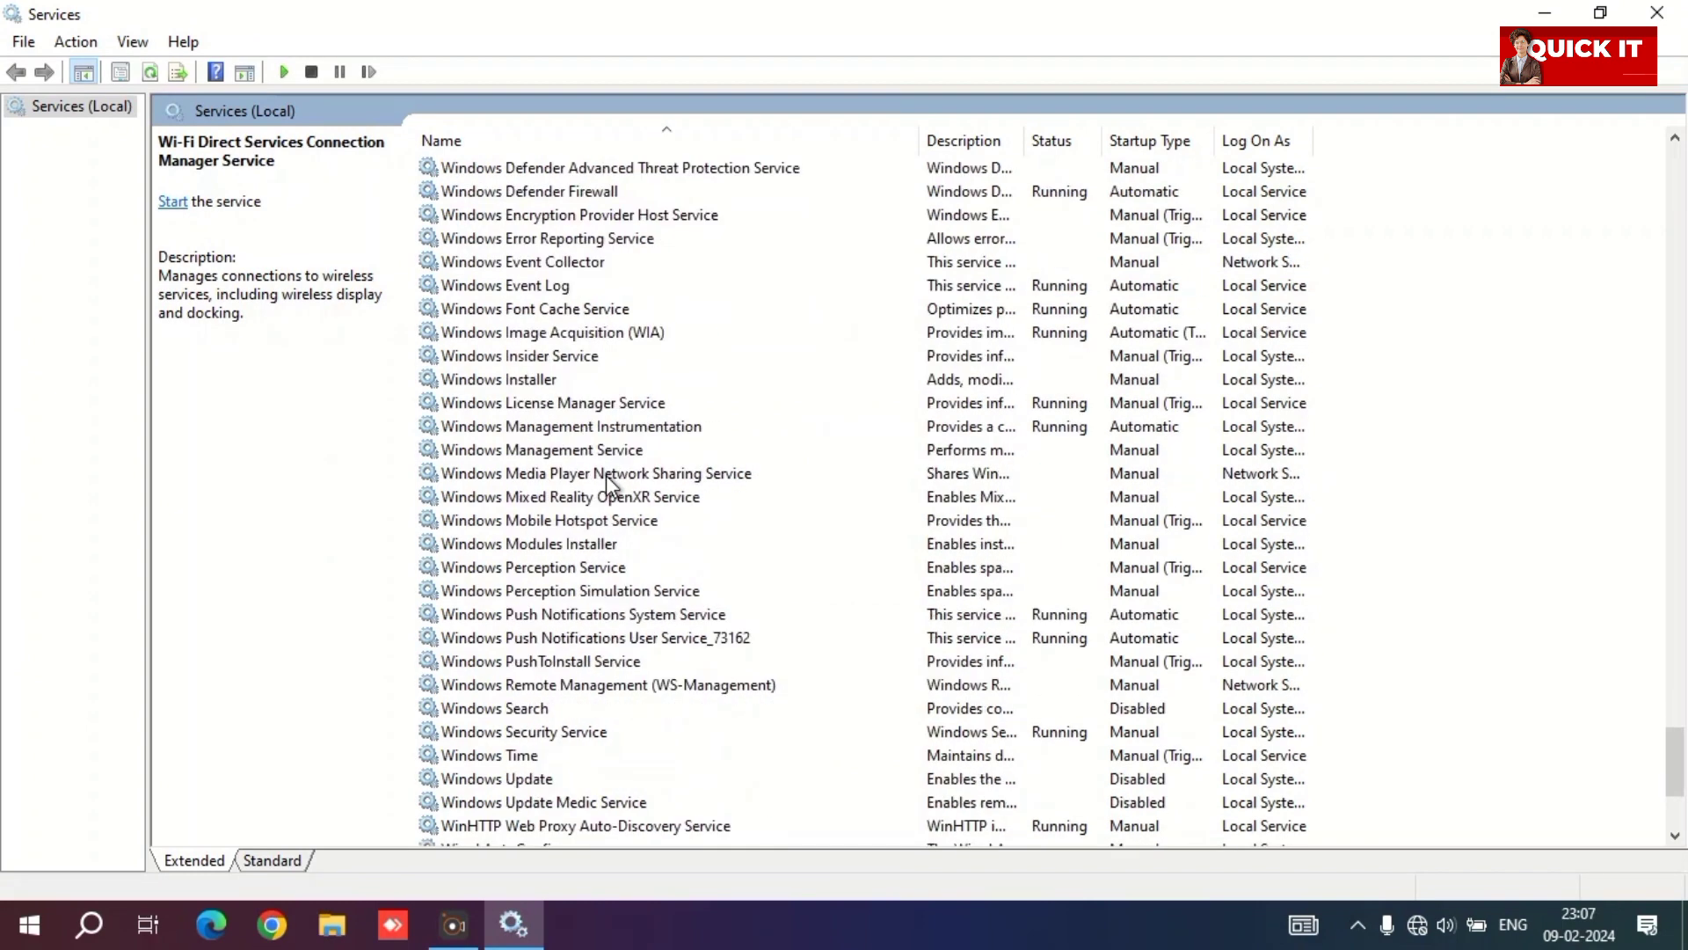
{"action": "left_click", "coordinate": [522, 708]}
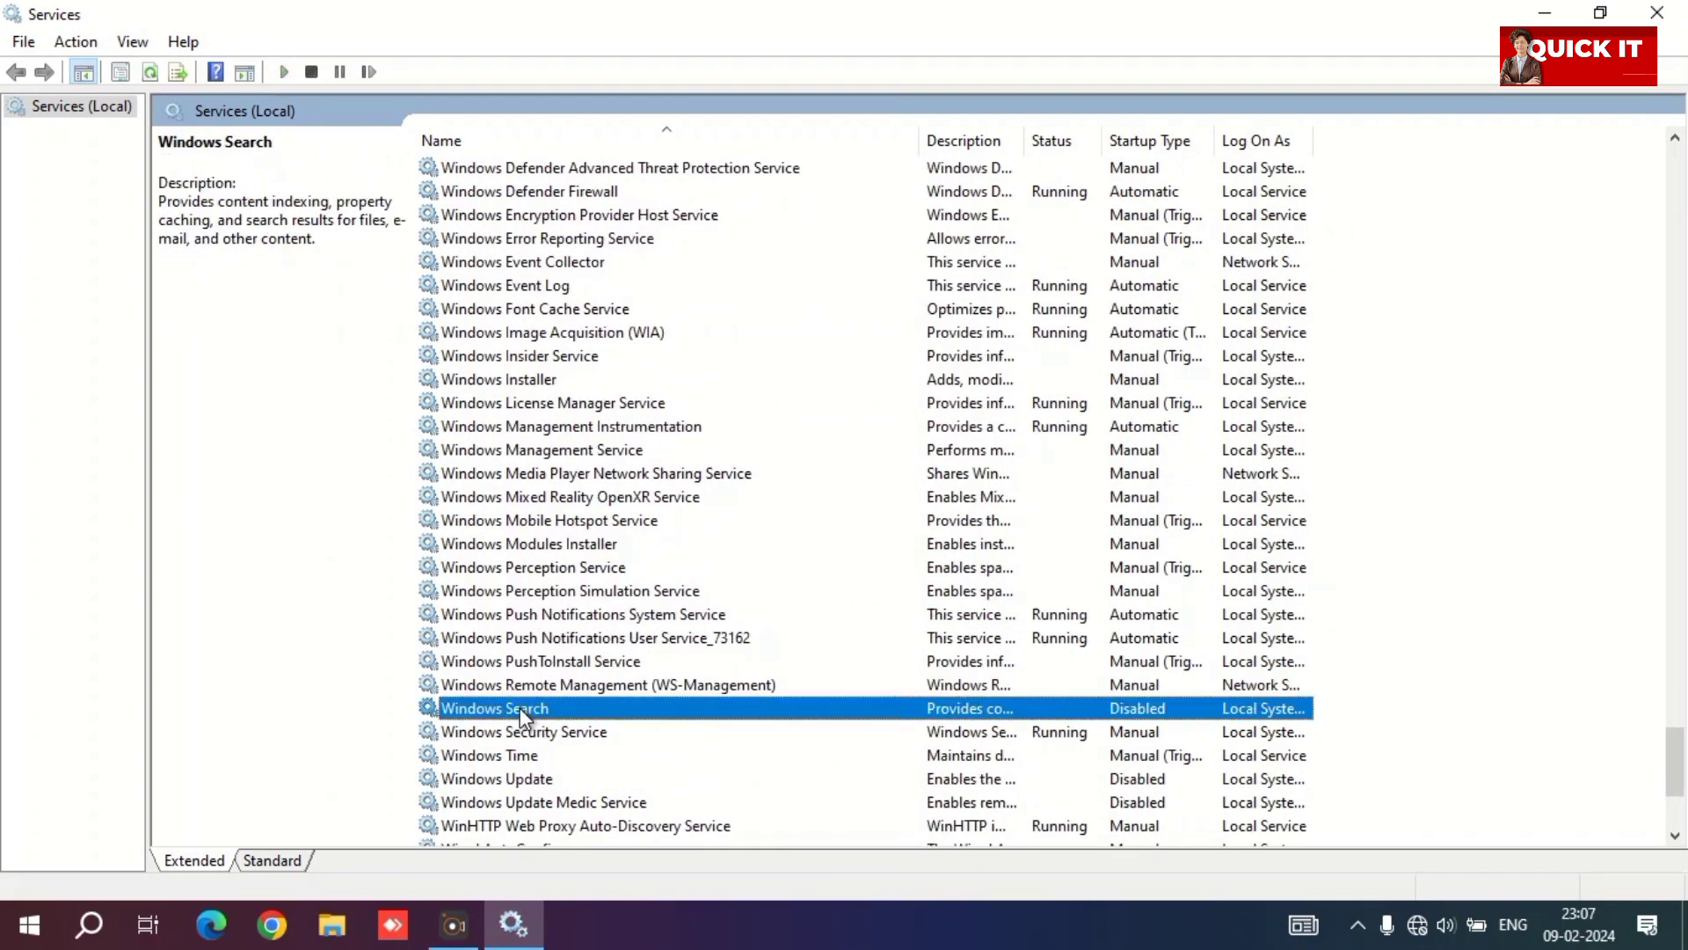
{"action": "right_click", "coordinate": [523, 708]}
{"action": "left_click", "coordinate": [615, 655]}
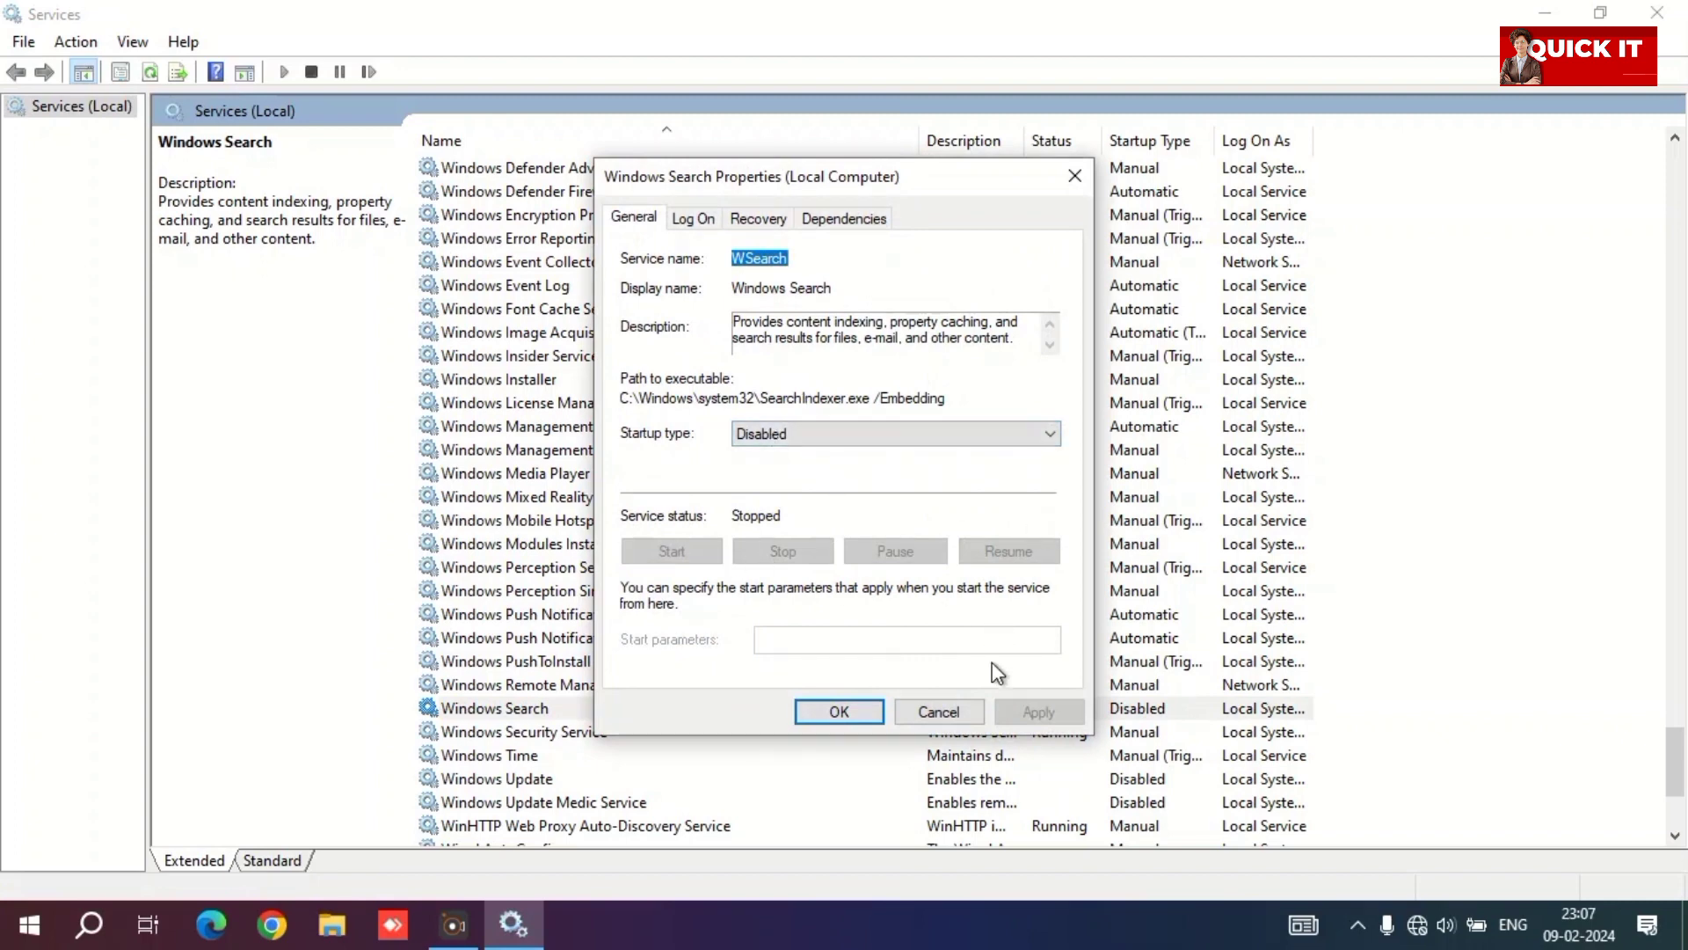
{"action": "left_click", "coordinate": [862, 710]}
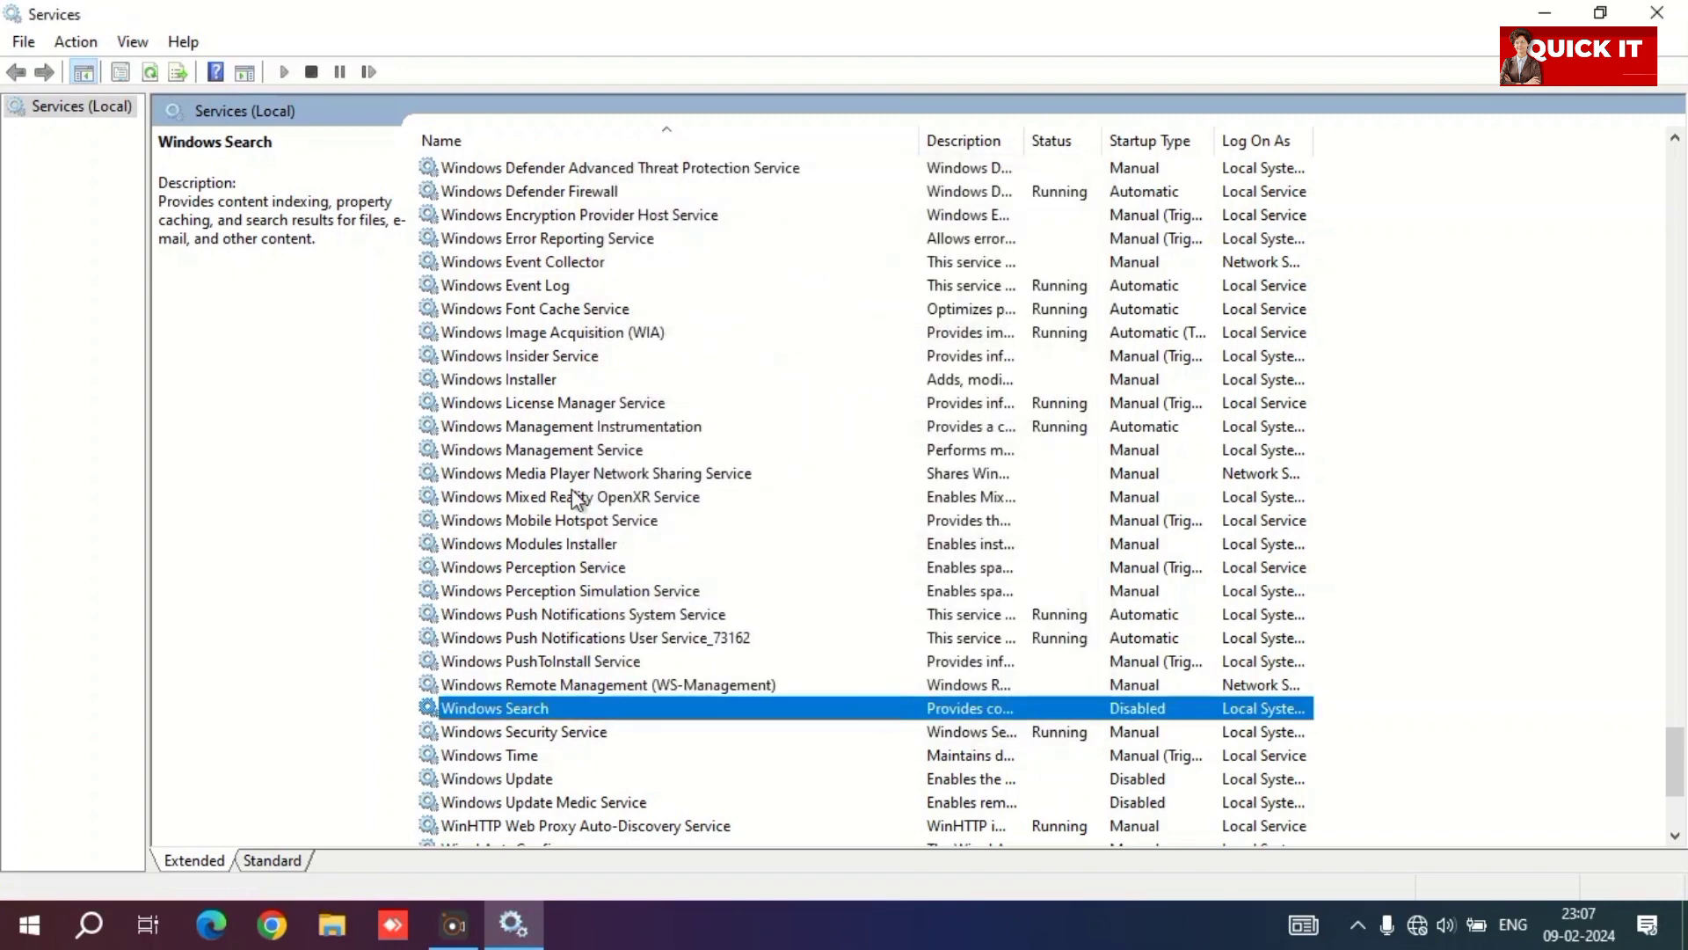
Step: Open the Windows Update service's properties, confirm them with the startup type Disabled, and close the Services window
{"action": "scroll", "coordinate": [531, 479], "scroll_direction": "down", "scroll_amount": 3}
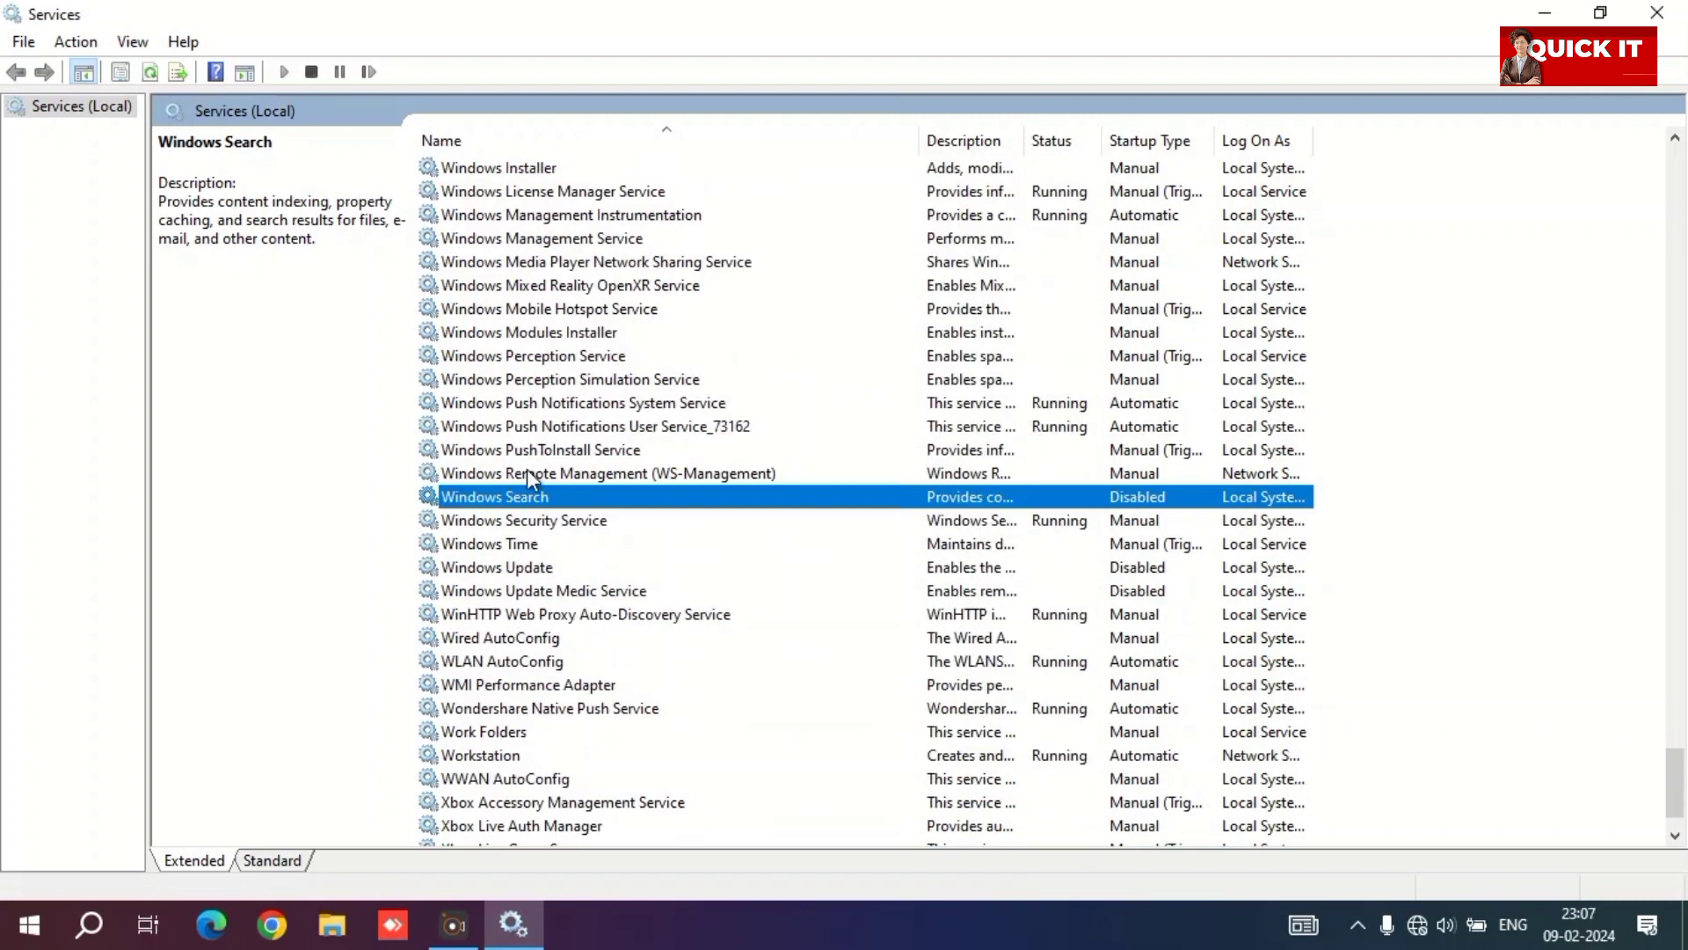
{"action": "left_click", "coordinate": [533, 570]}
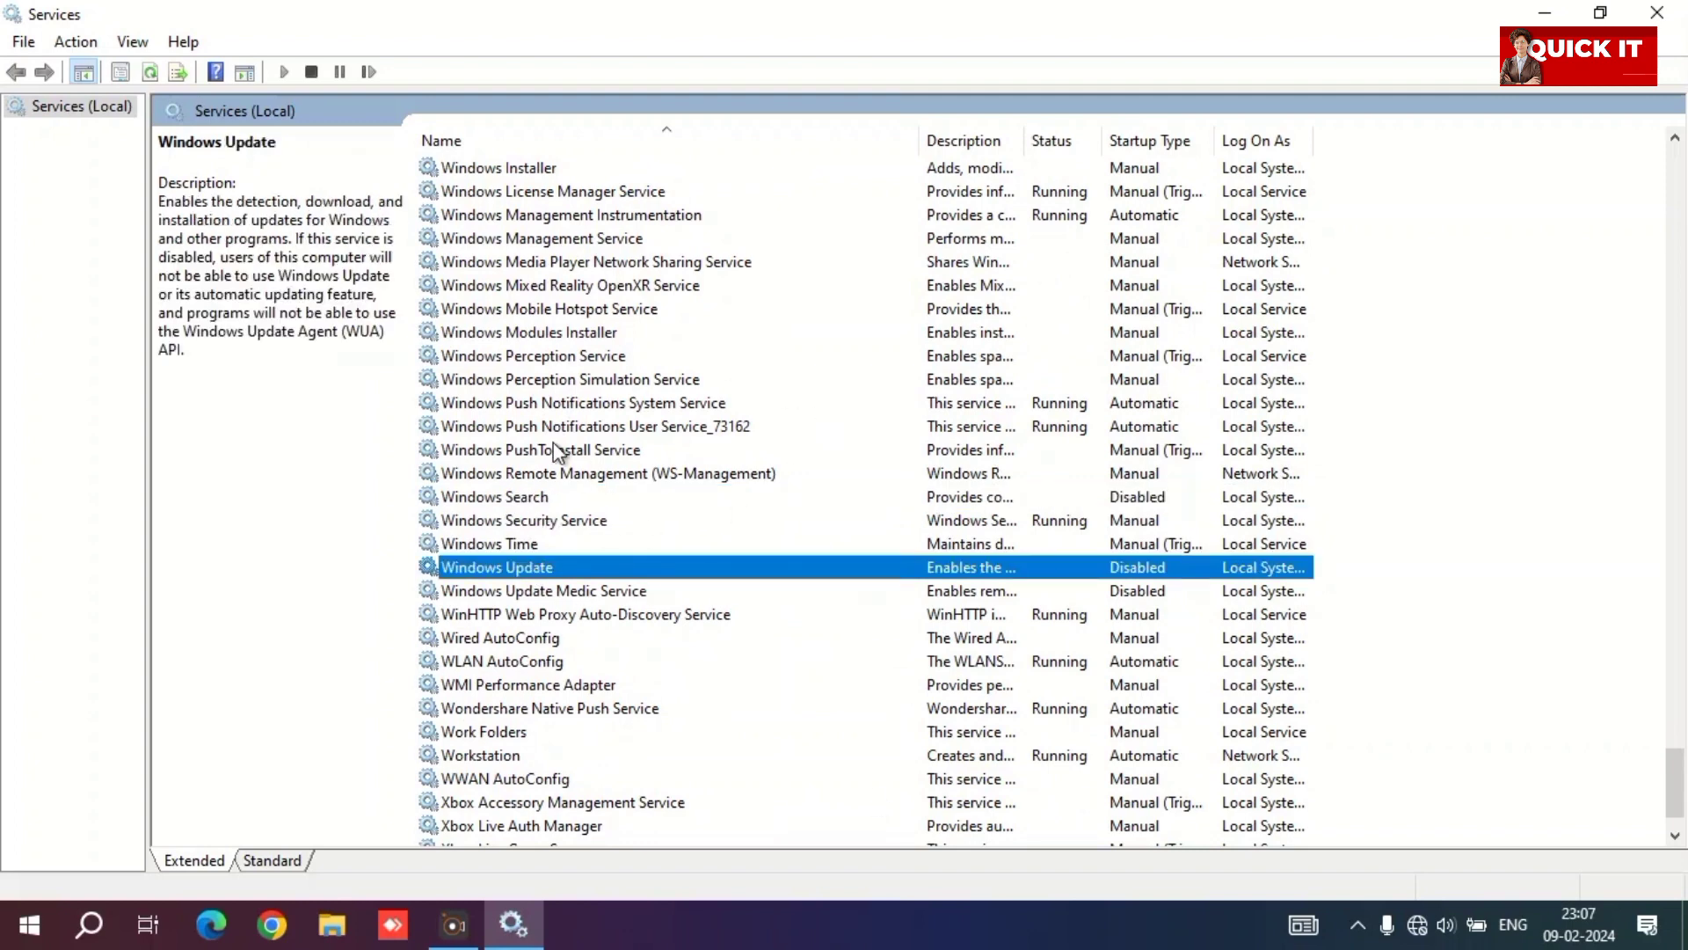
{"action": "right_click", "coordinate": [538, 573]}
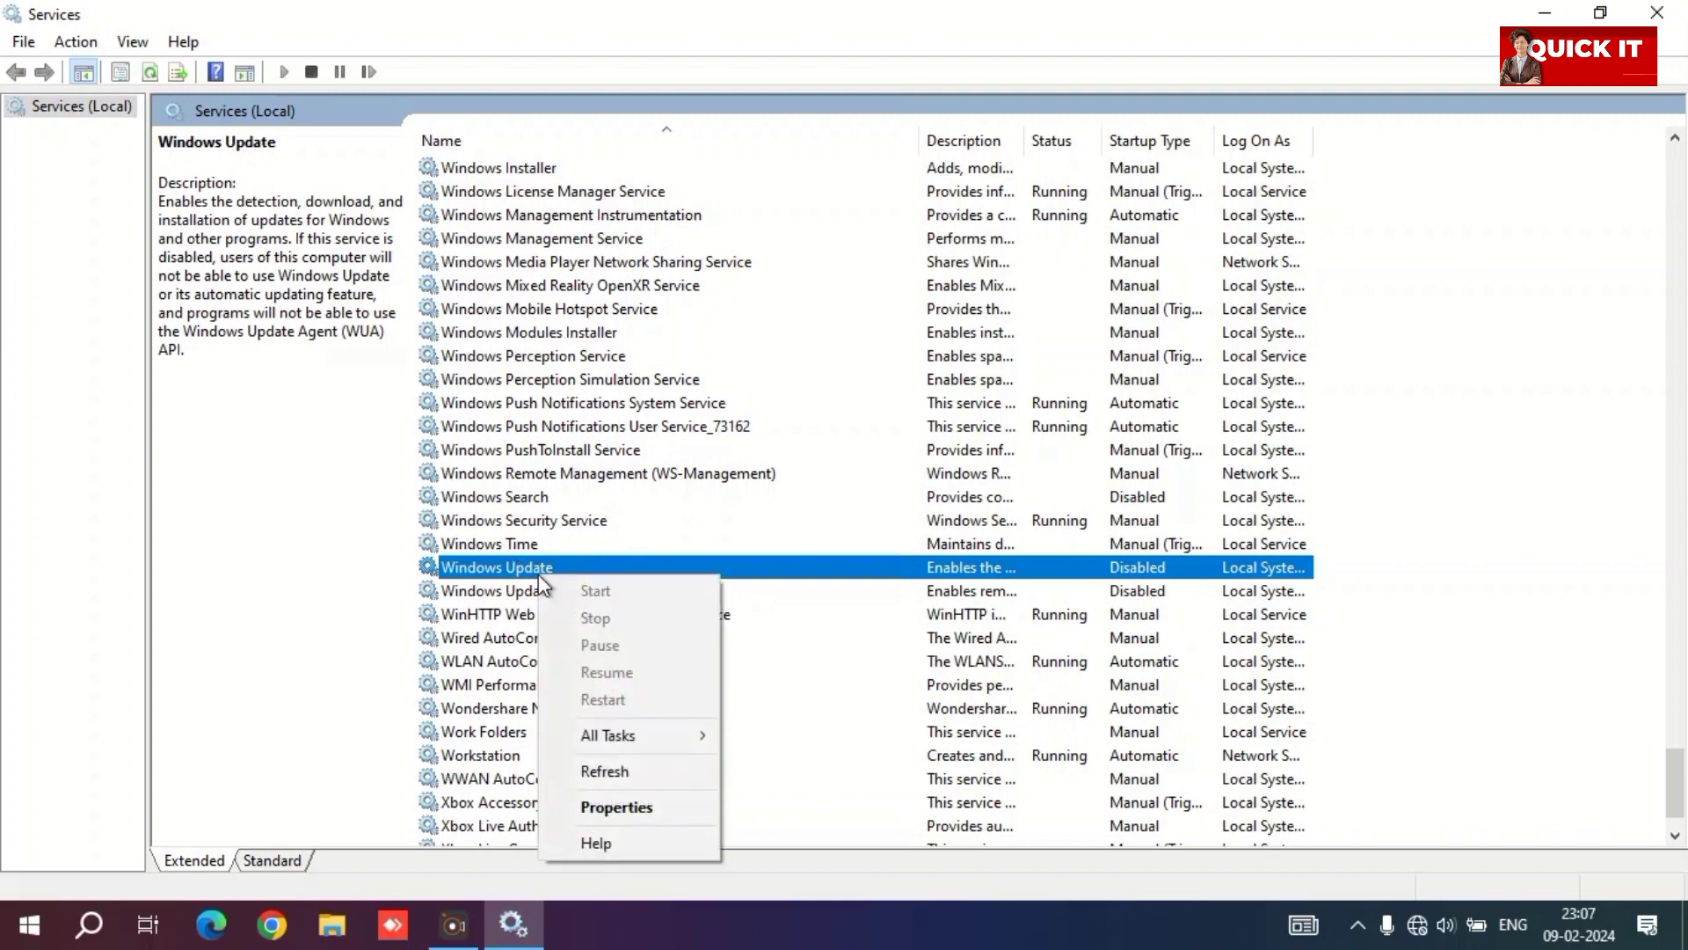
{"action": "left_click", "coordinate": [578, 803]}
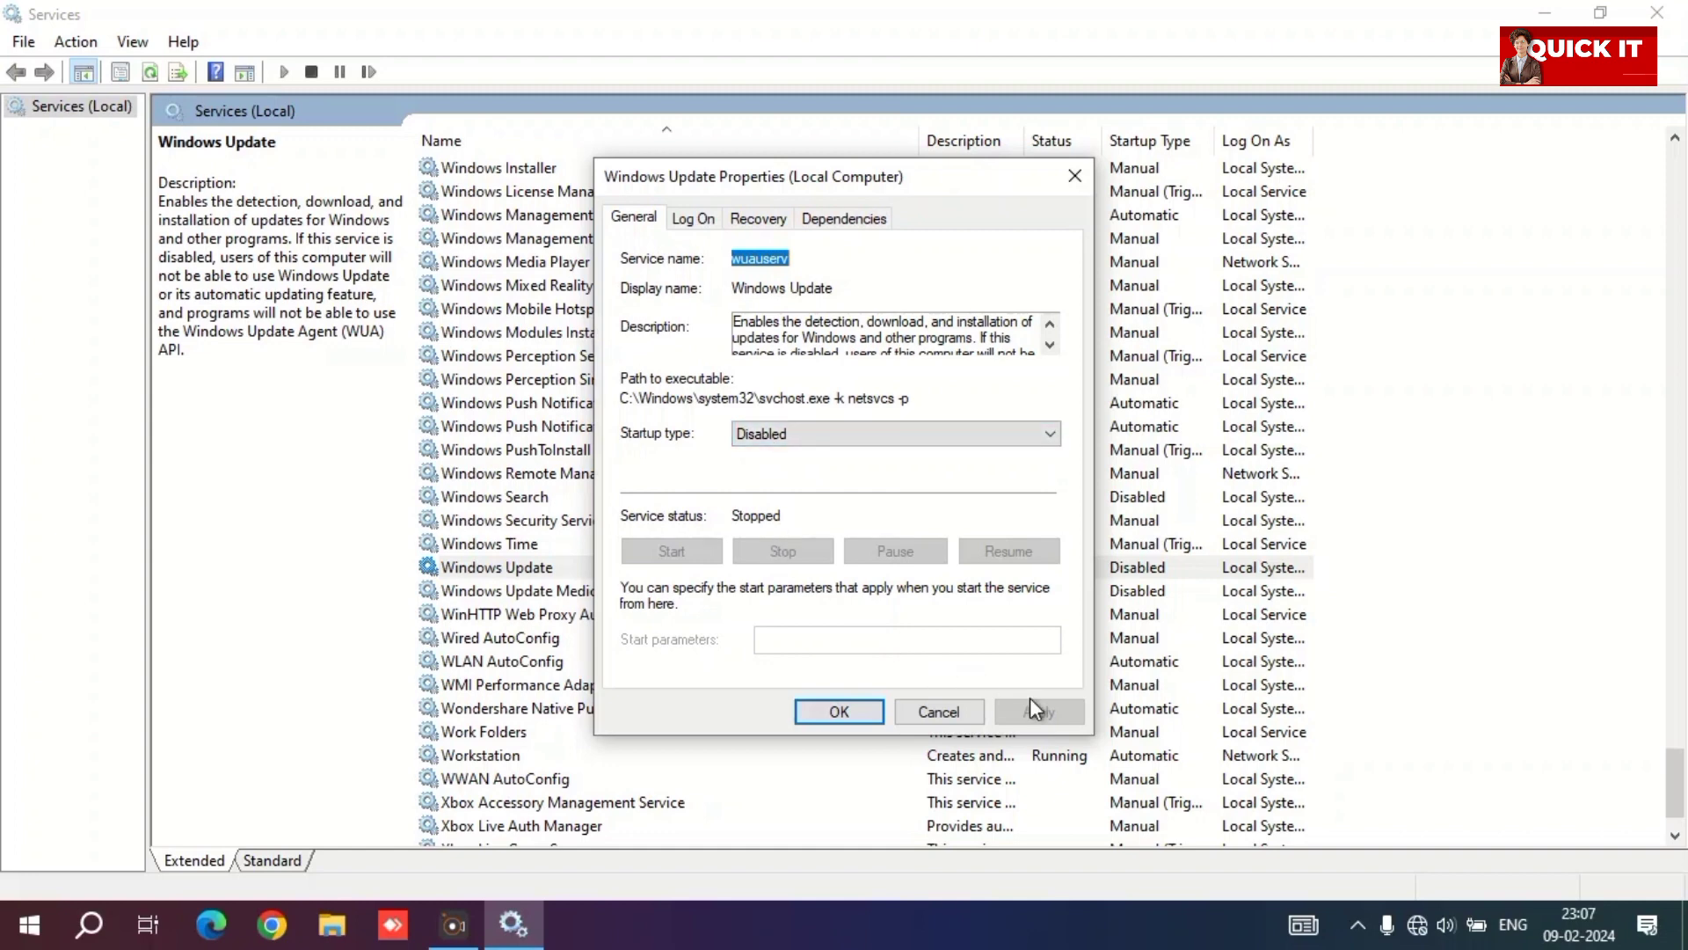
{"action": "left_click", "coordinate": [863, 708]}
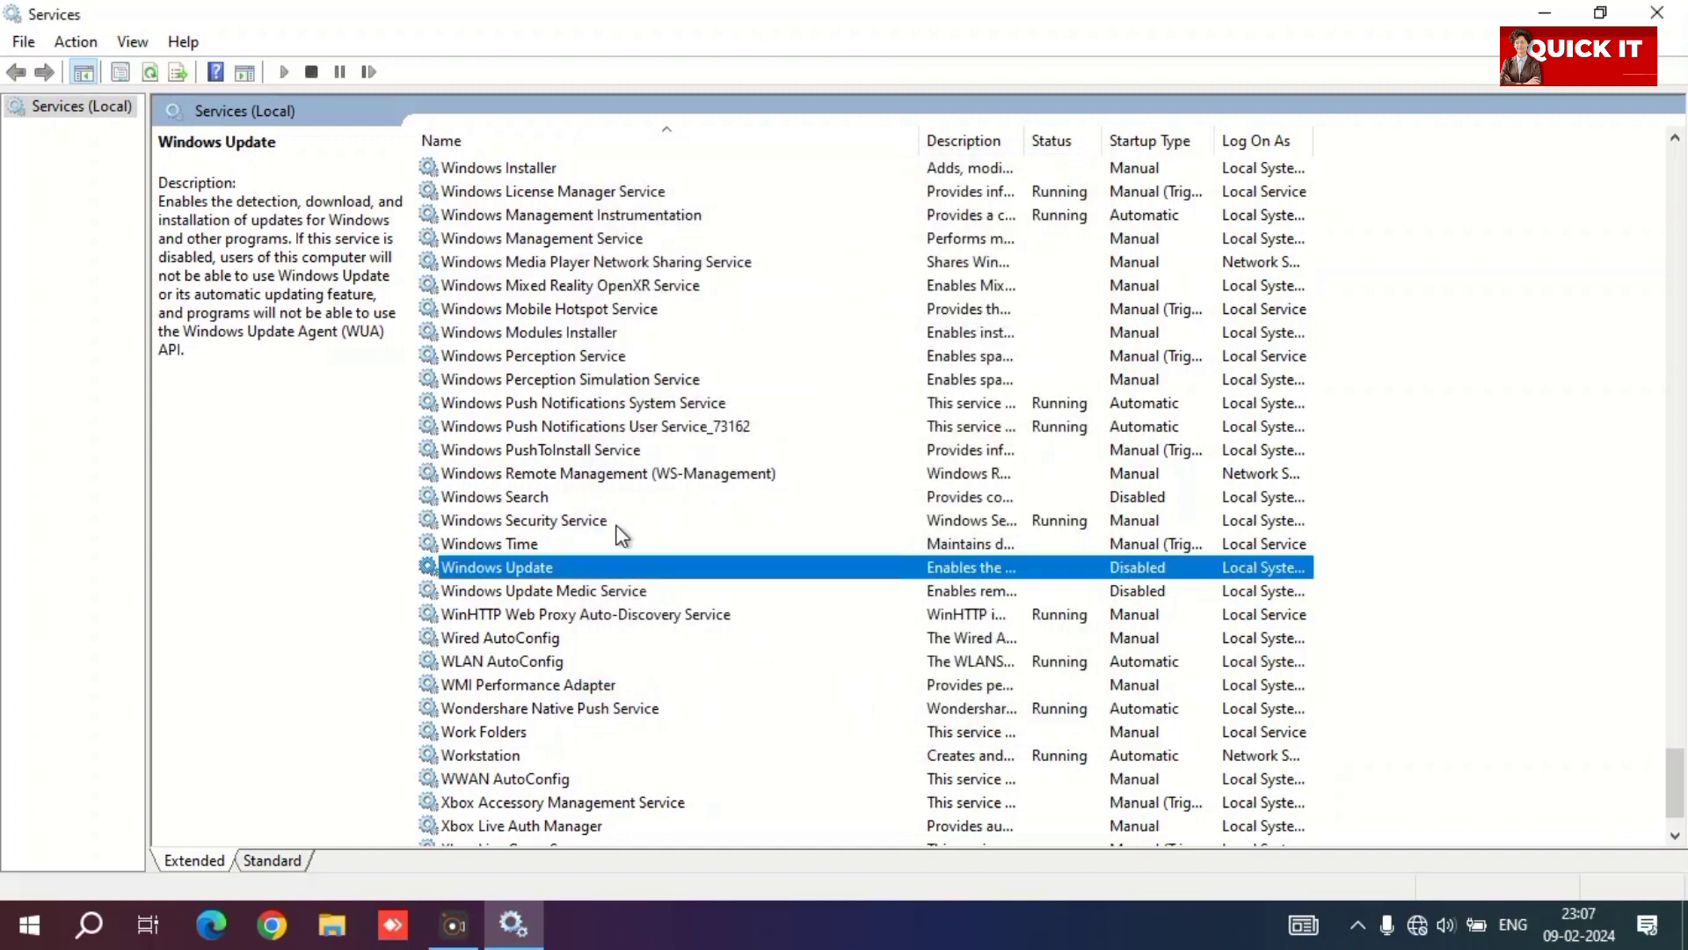
{"action": "scroll", "coordinate": [619, 360], "scroll_direction": "down", "scroll_amount": 1}
{"action": "left_click", "coordinate": [1657, 12]}
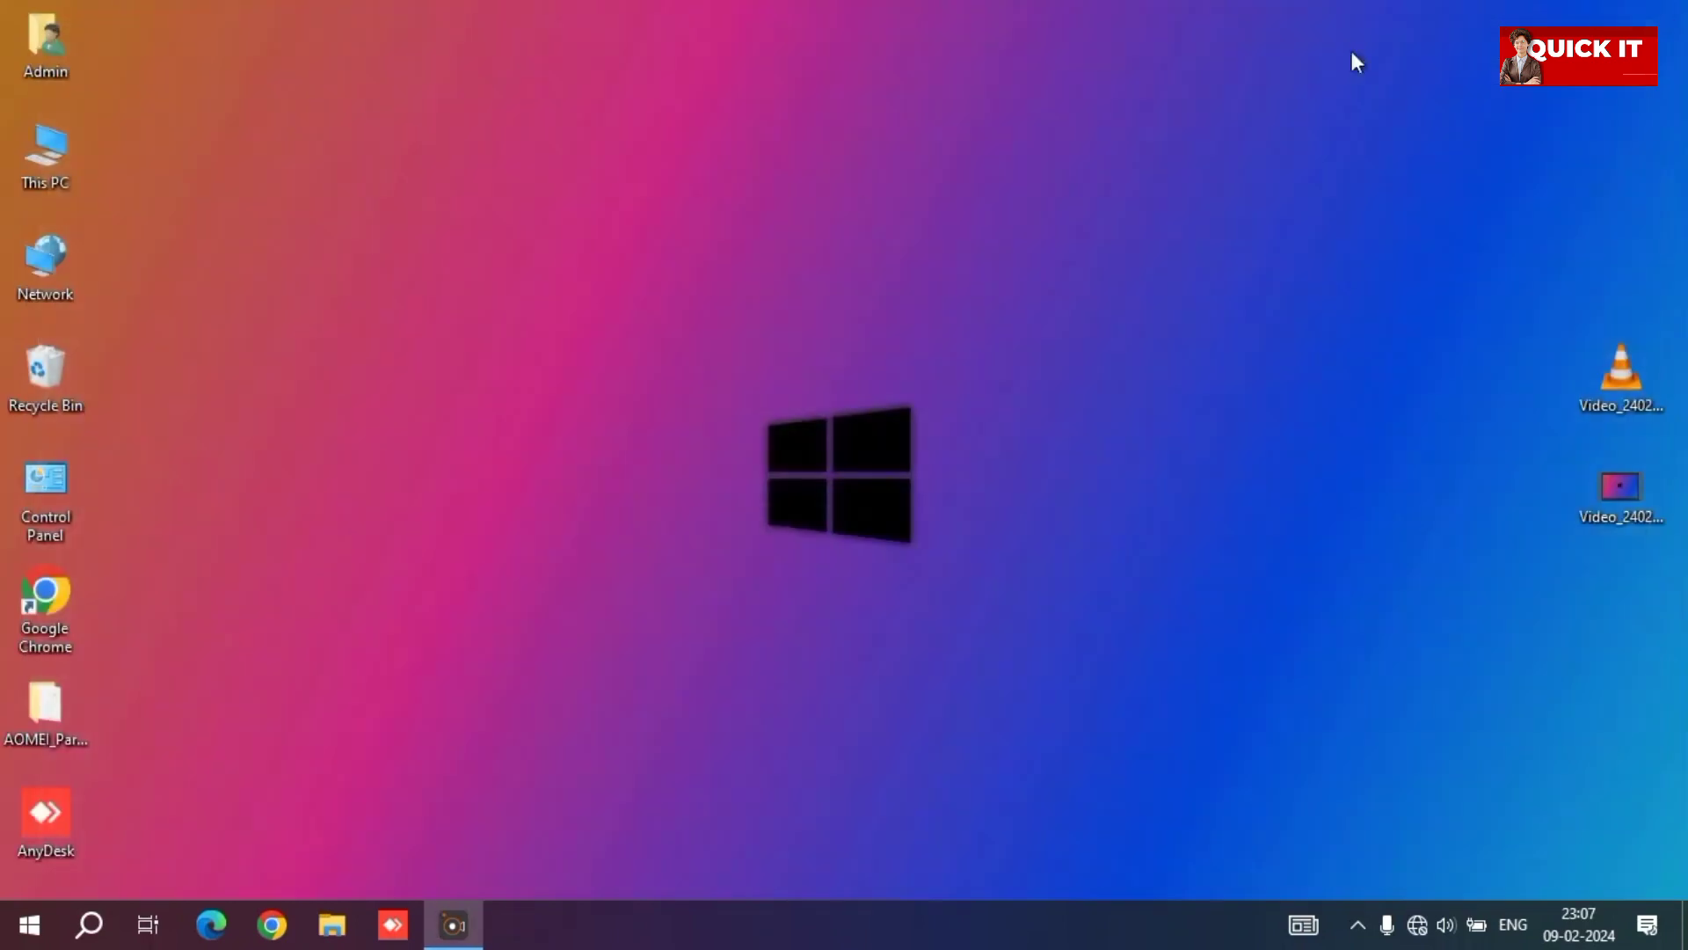
Step: Refresh the desktop and open Task Manager through a search for "task ma"
{"action": "right_click", "coordinate": [859, 199]}
{"action": "left_click", "coordinate": [899, 268]}
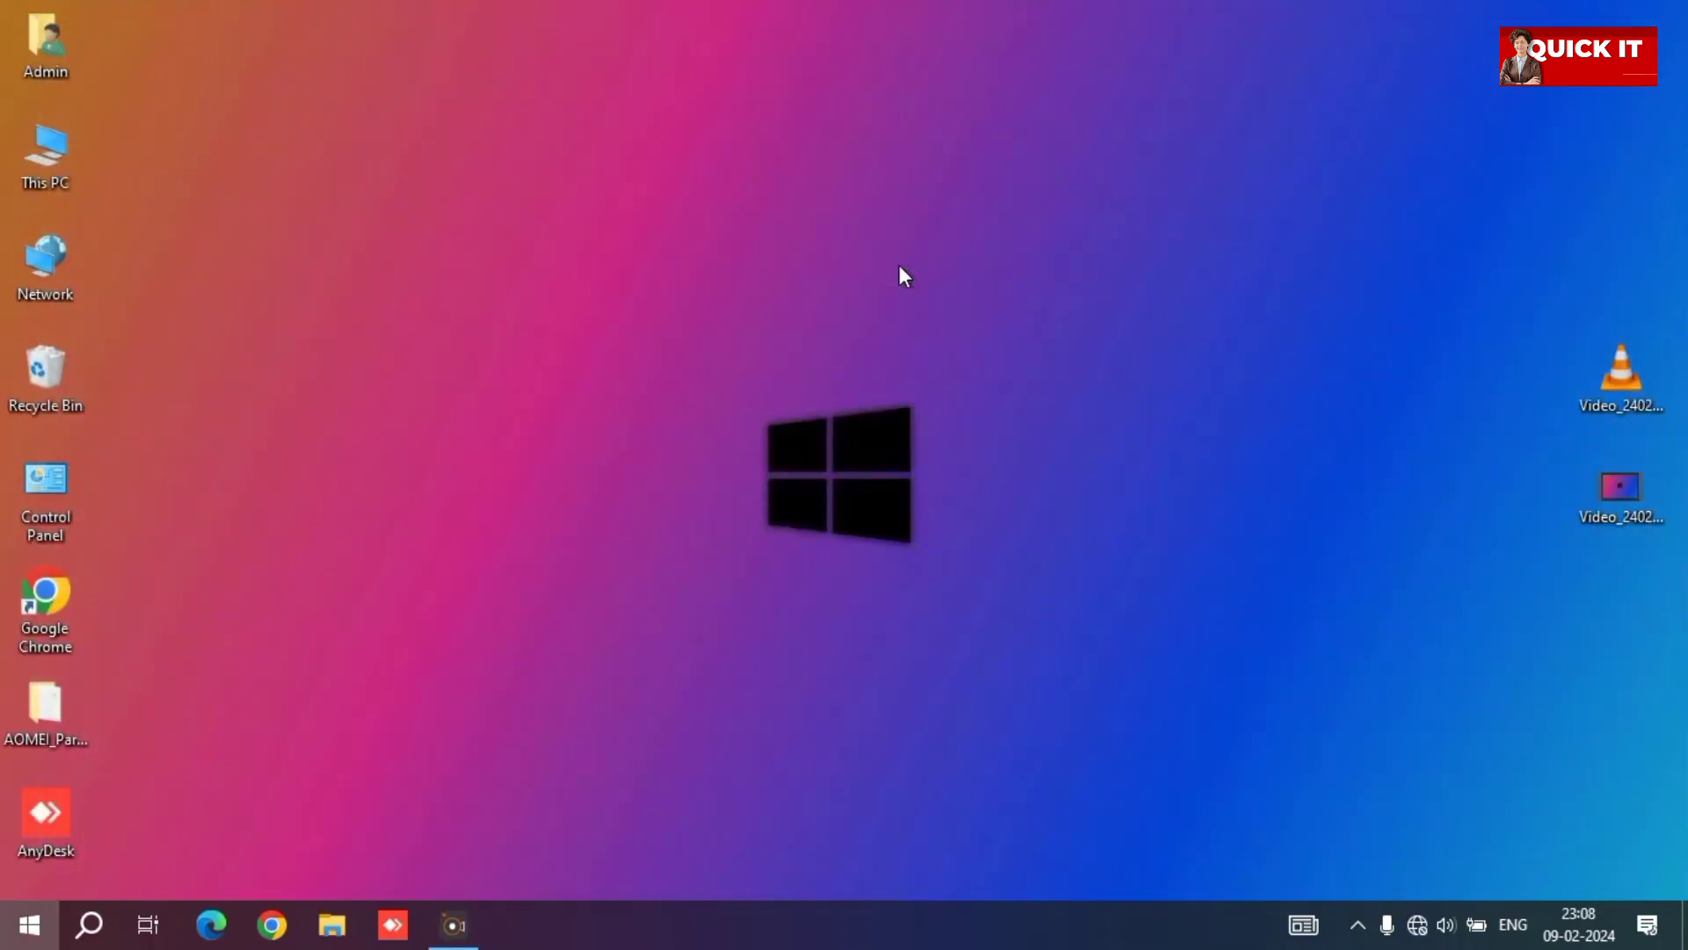
{"action": "key", "text": "super"}
{"action": "type", "text": "task ma"}
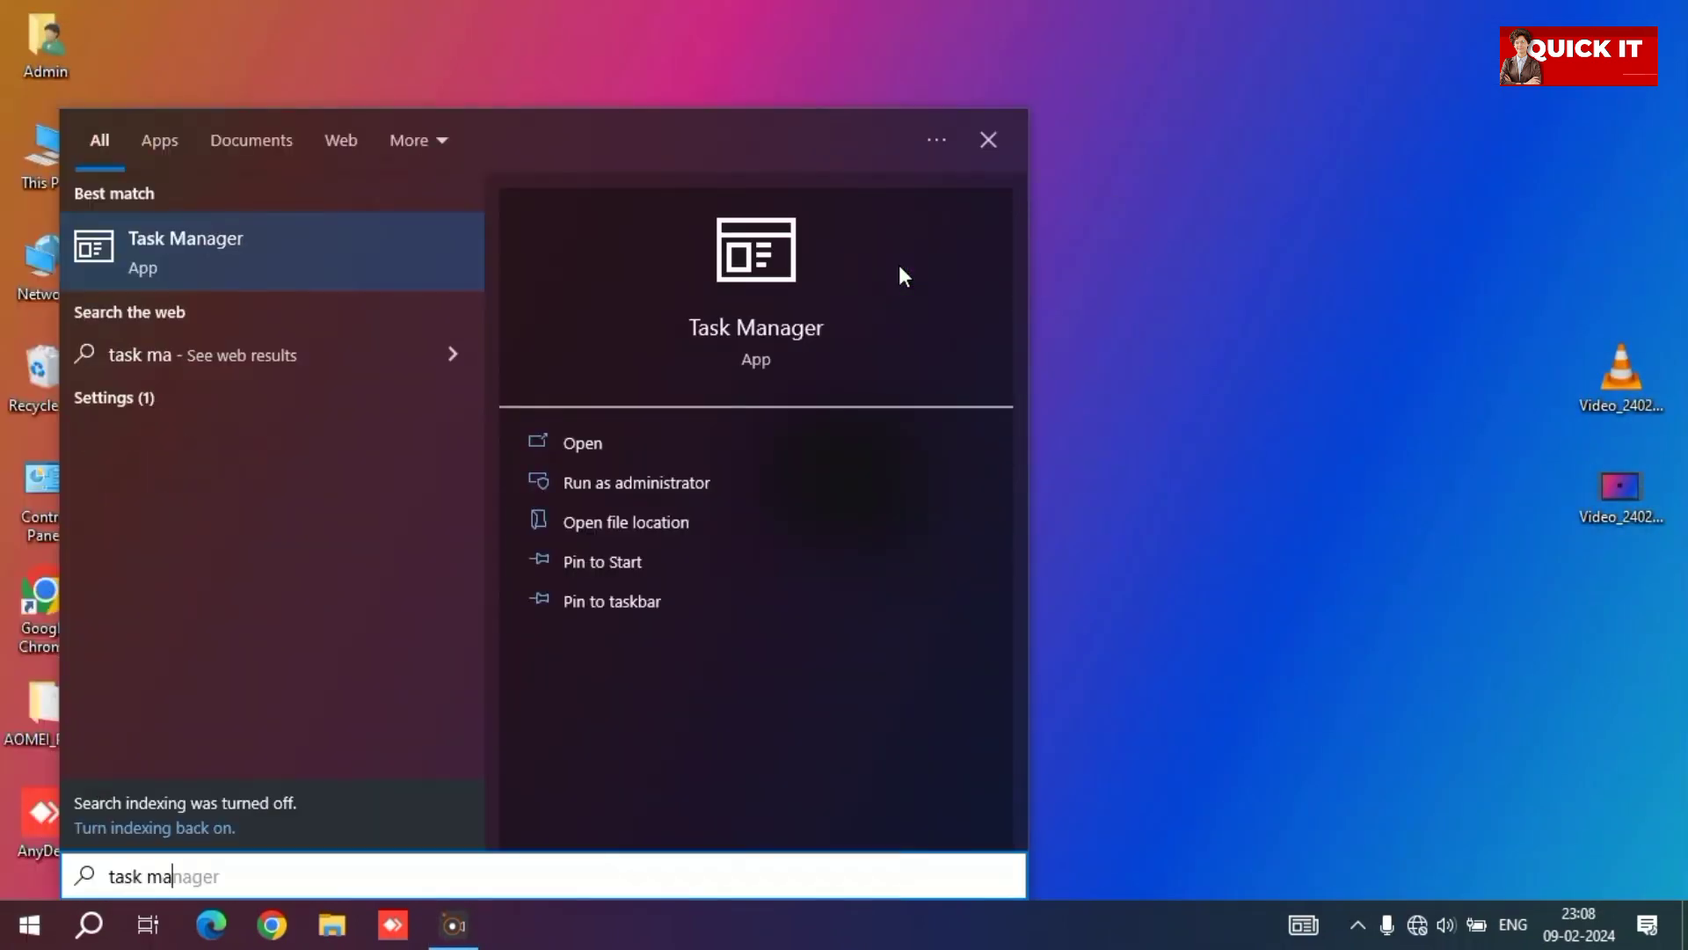
{"action": "key", "text": "Return"}
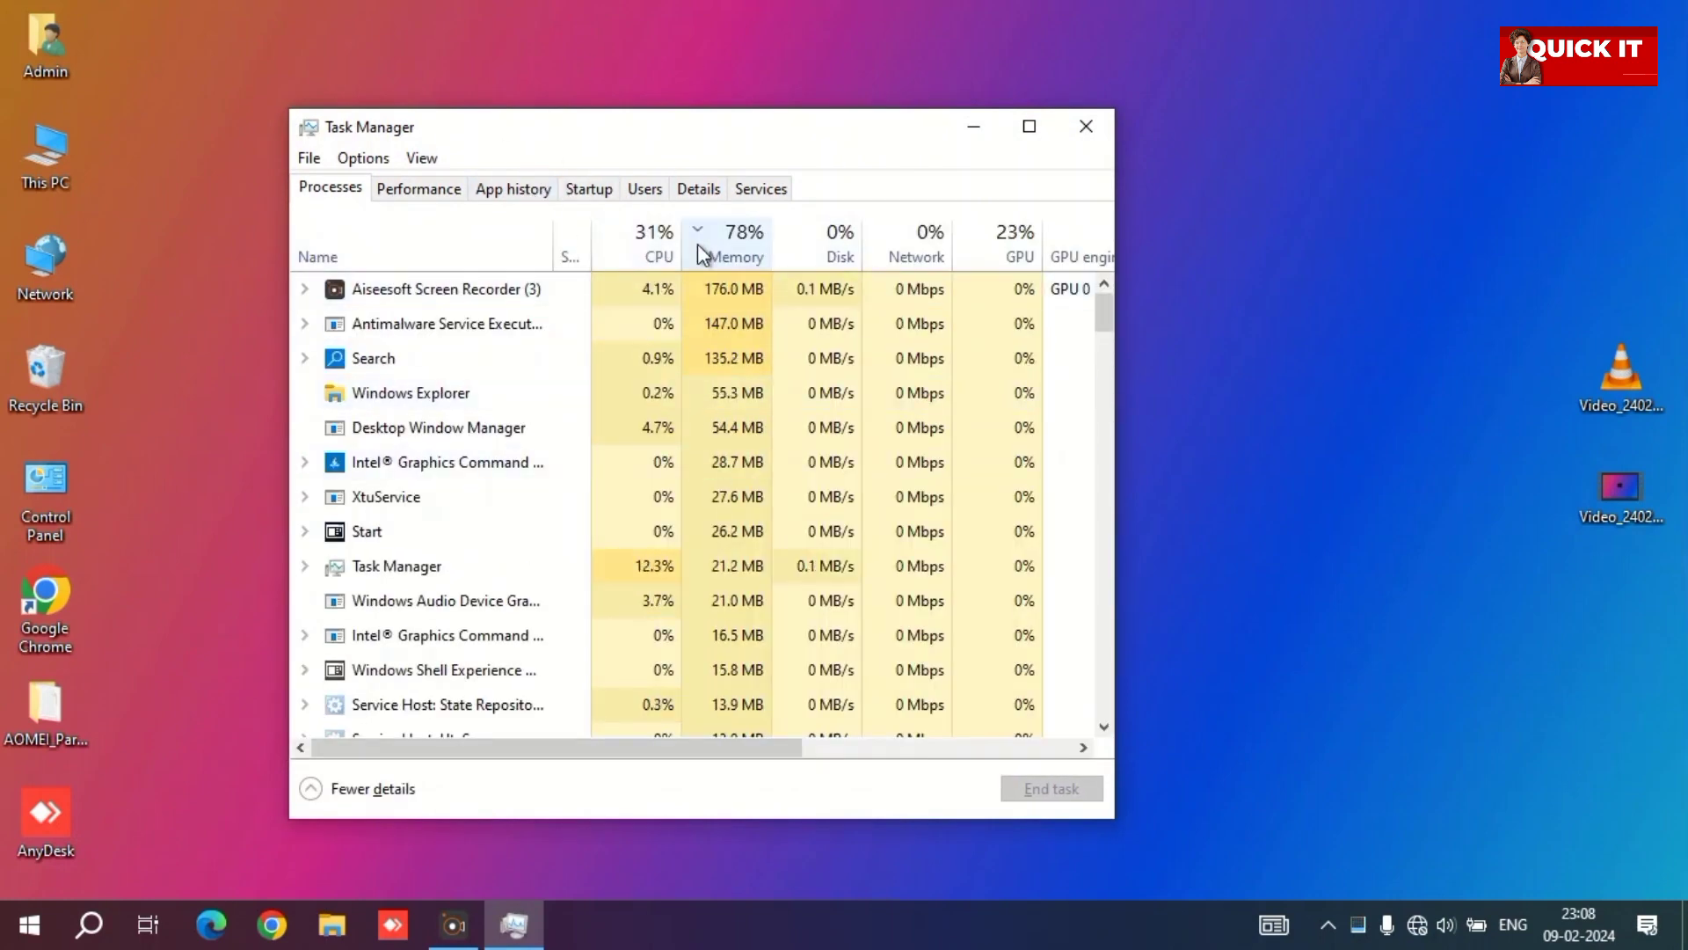
Step: Sort the running processes by CPU, memory and disk usage in turn to examine the resource load
{"action": "left_click", "coordinate": [611, 236]}
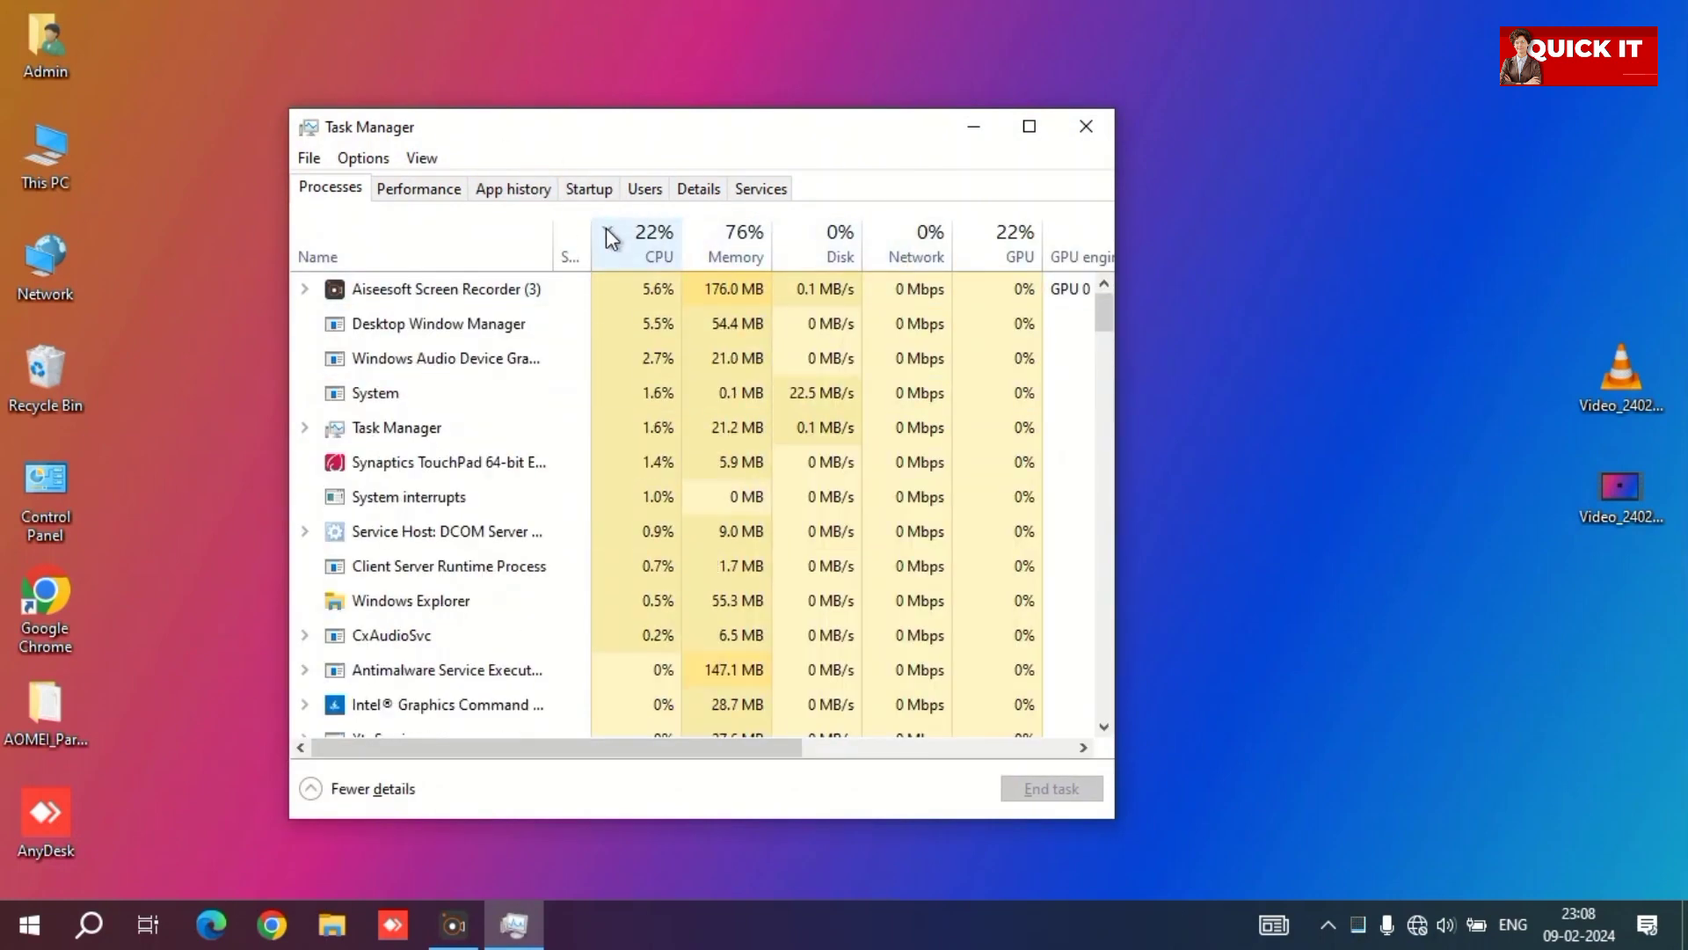
{"action": "left_click", "coordinate": [714, 232]}
{"action": "left_click", "coordinate": [798, 239]}
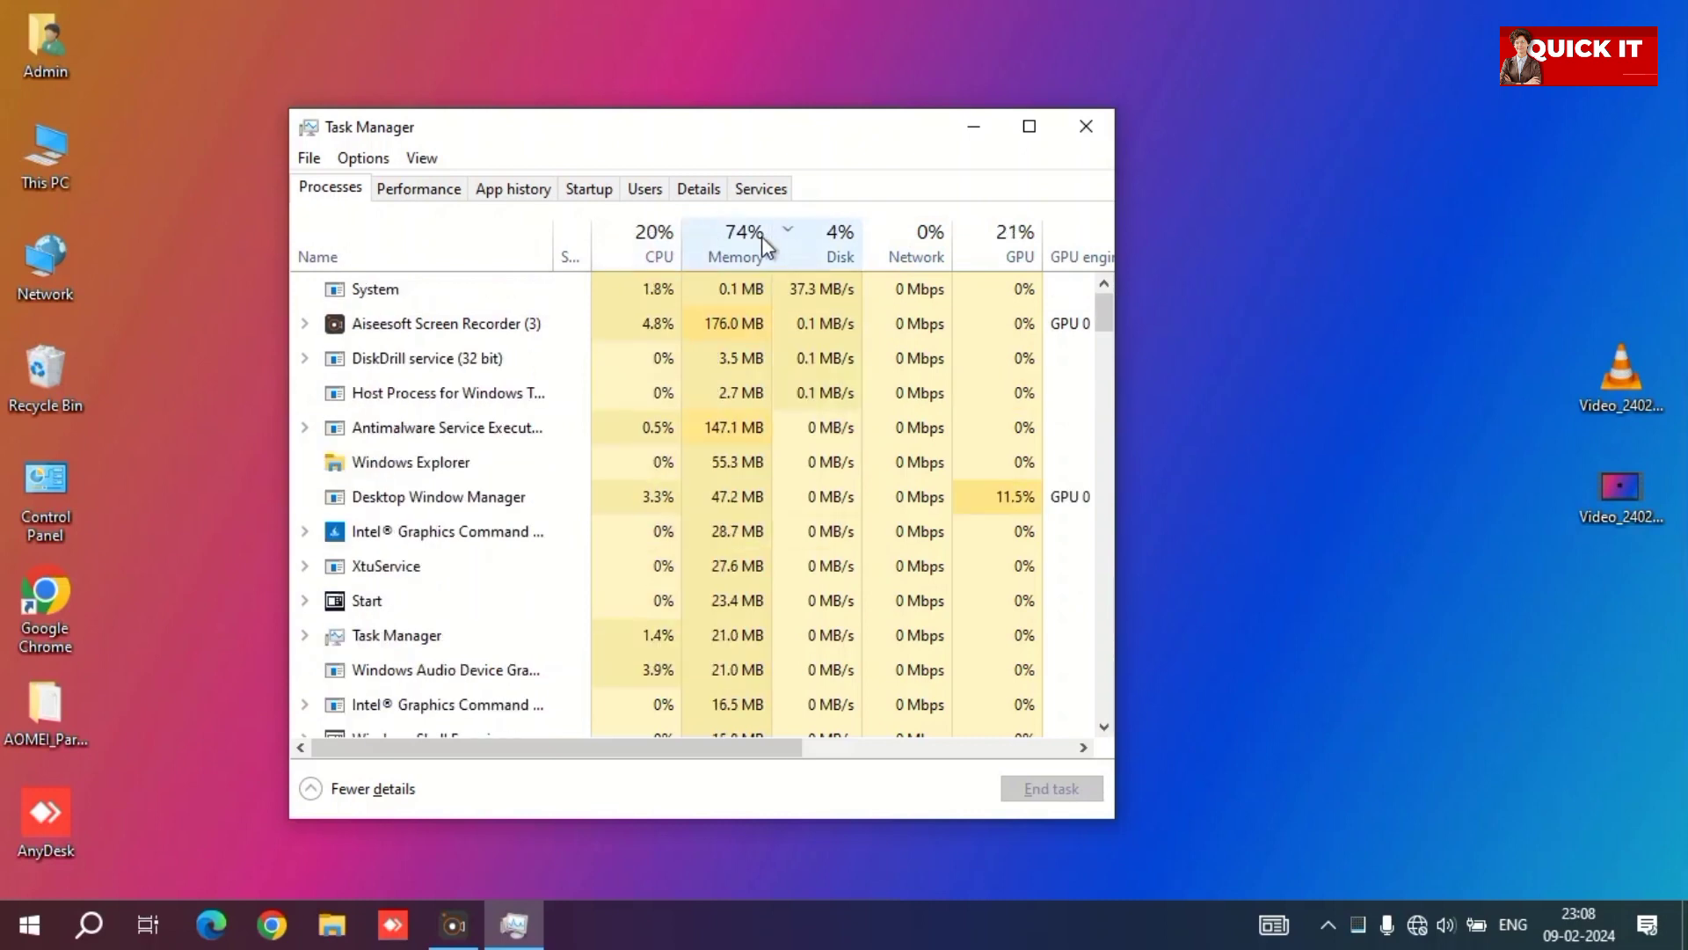
Step: Disable Cortana and Phone Link in Task Manager's list of startup apps
{"action": "left_click", "coordinate": [581, 191]}
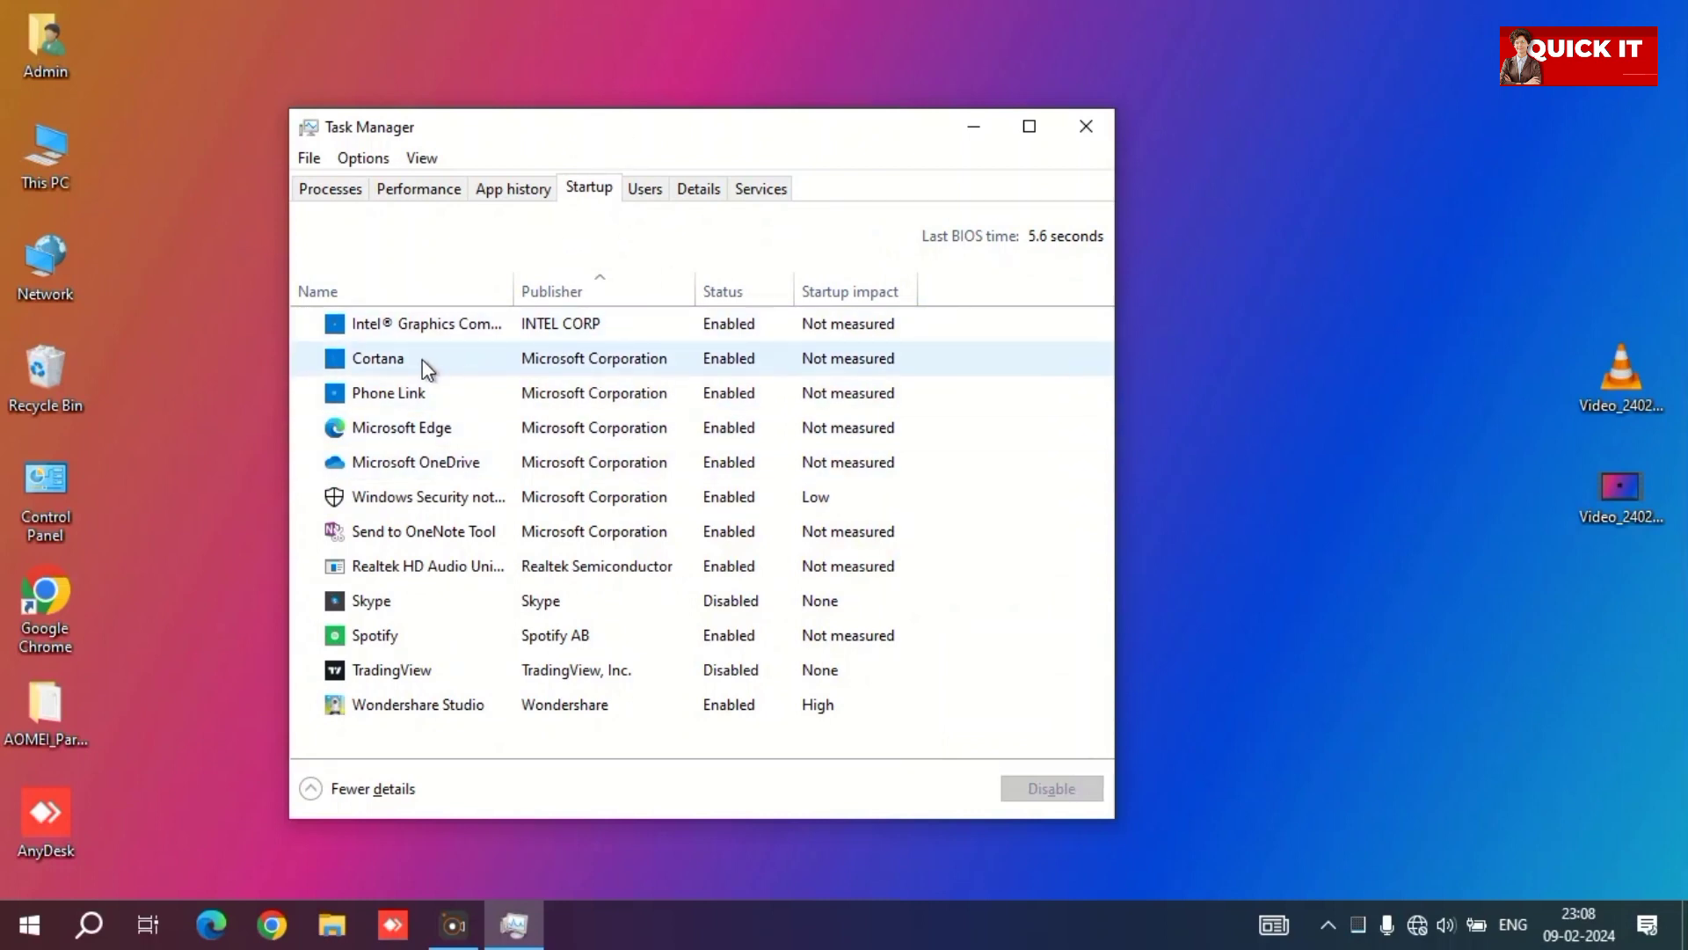
{"action": "left_click", "coordinate": [723, 365]}
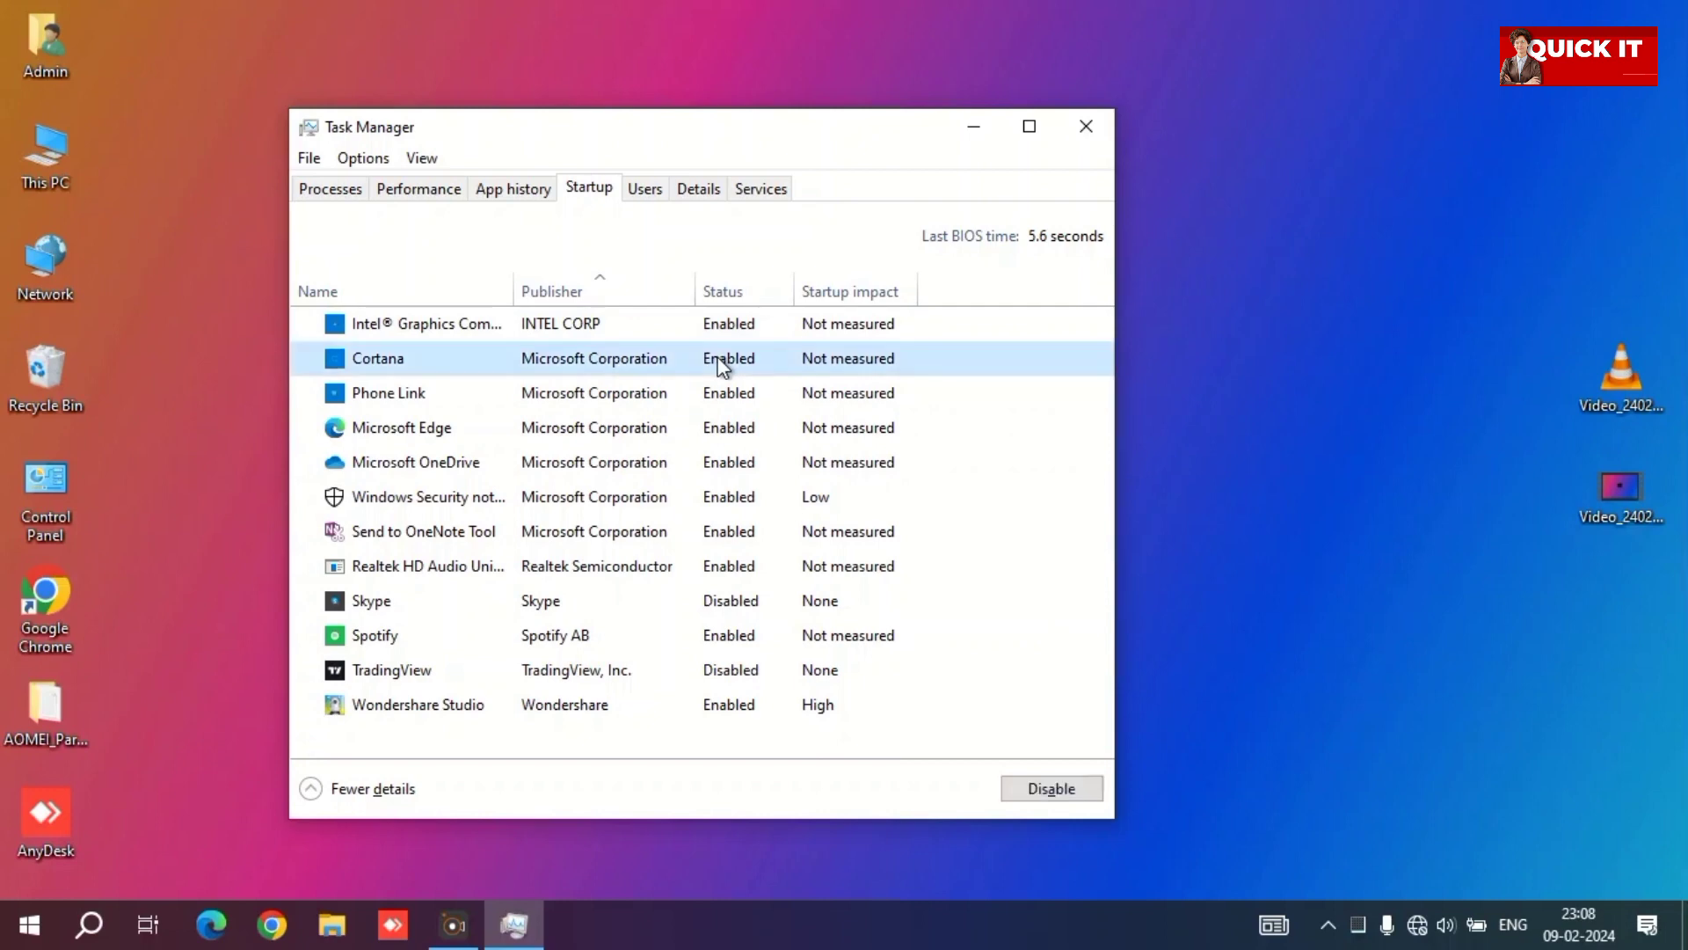
{"action": "right_click", "coordinate": [727, 366]}
{"action": "left_click", "coordinate": [736, 377]}
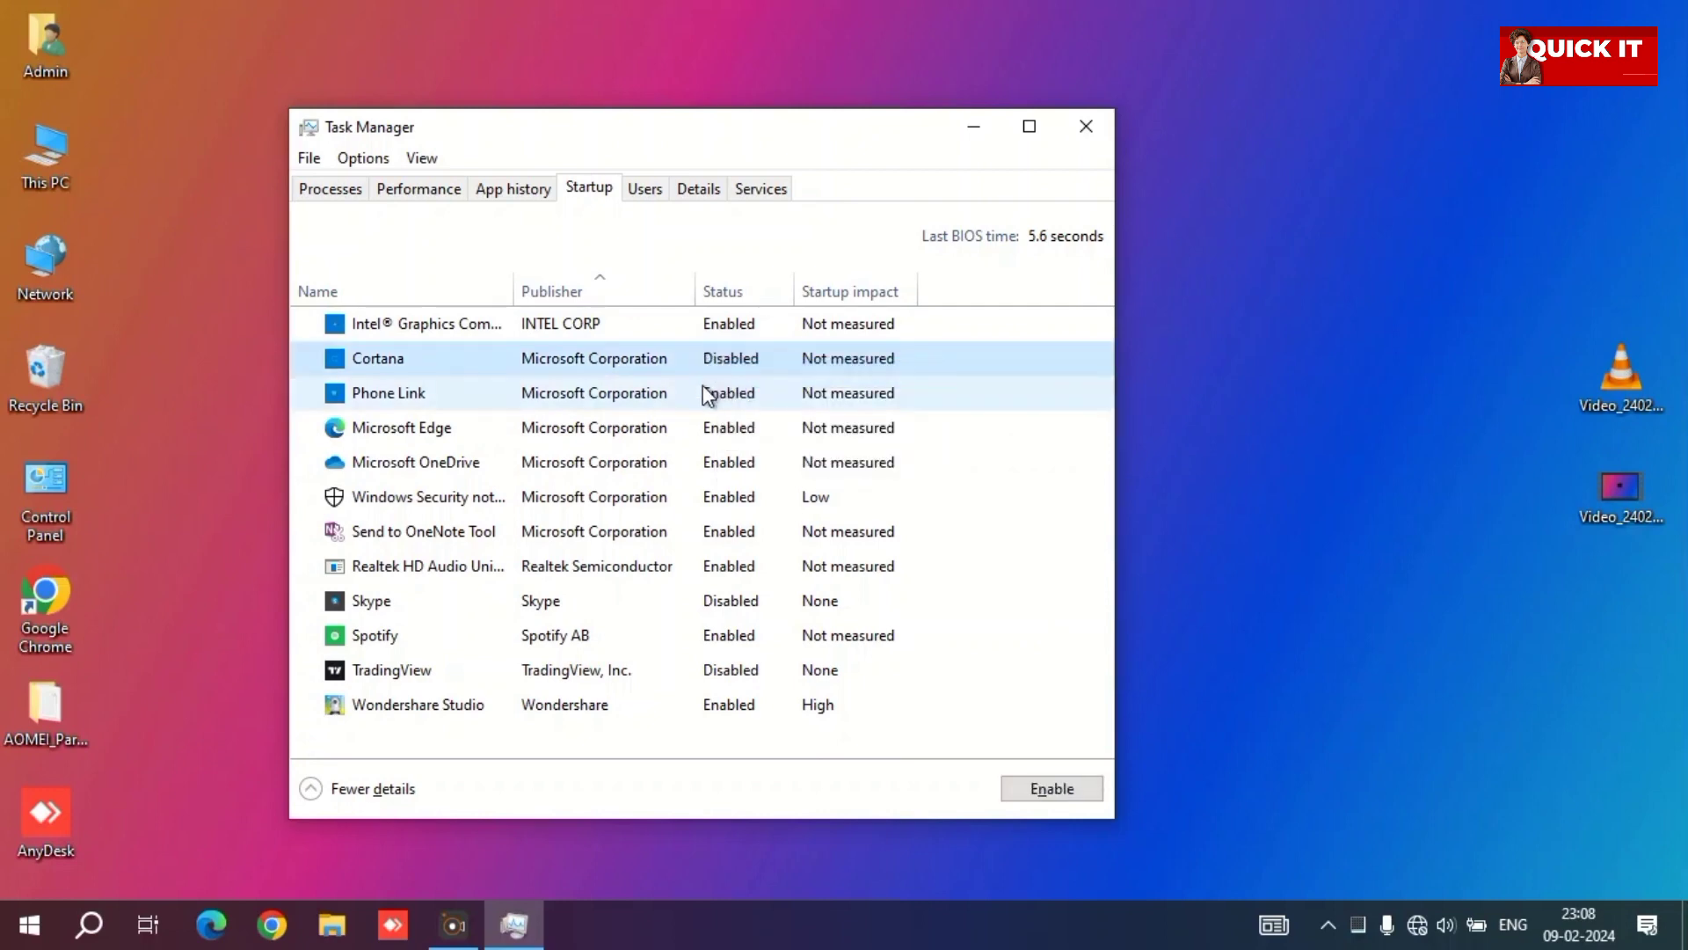
{"action": "left_click", "coordinate": [705, 384]}
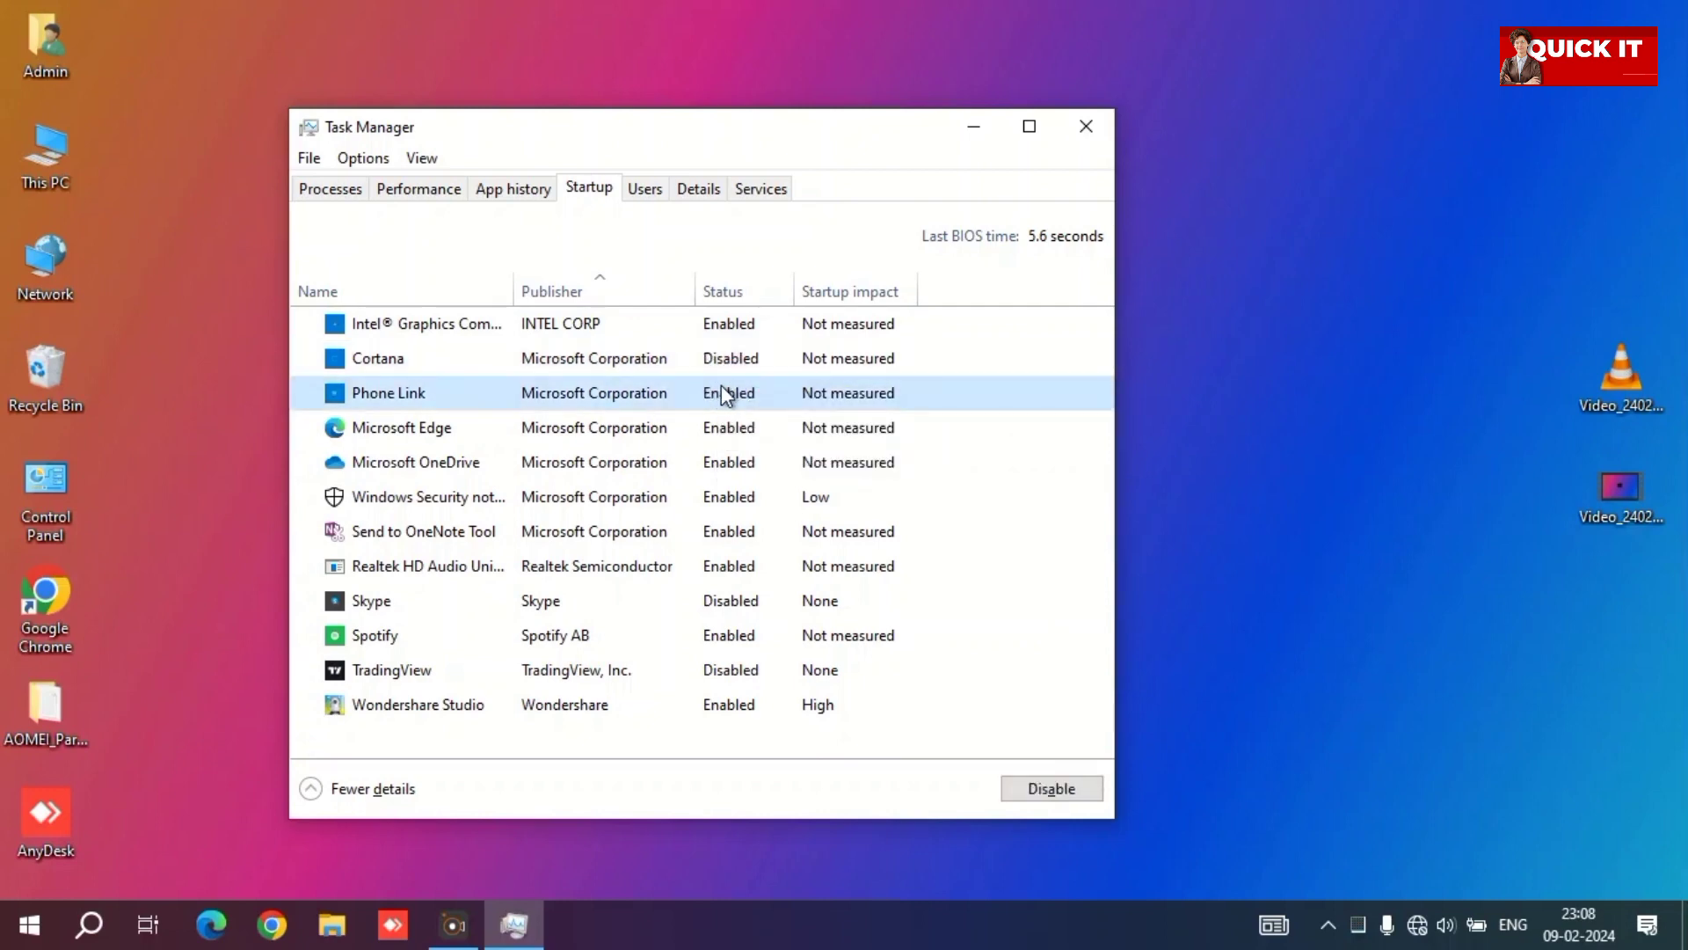
{"action": "right_click", "coordinate": [723, 390]}
{"action": "left_click", "coordinate": [754, 401]}
Step: Disable the startup entries for Microsoft Edge, Microsoft OneDrive and Spotify
{"action": "left_click", "coordinate": [728, 432]}
{"action": "right_click", "coordinate": [728, 432]}
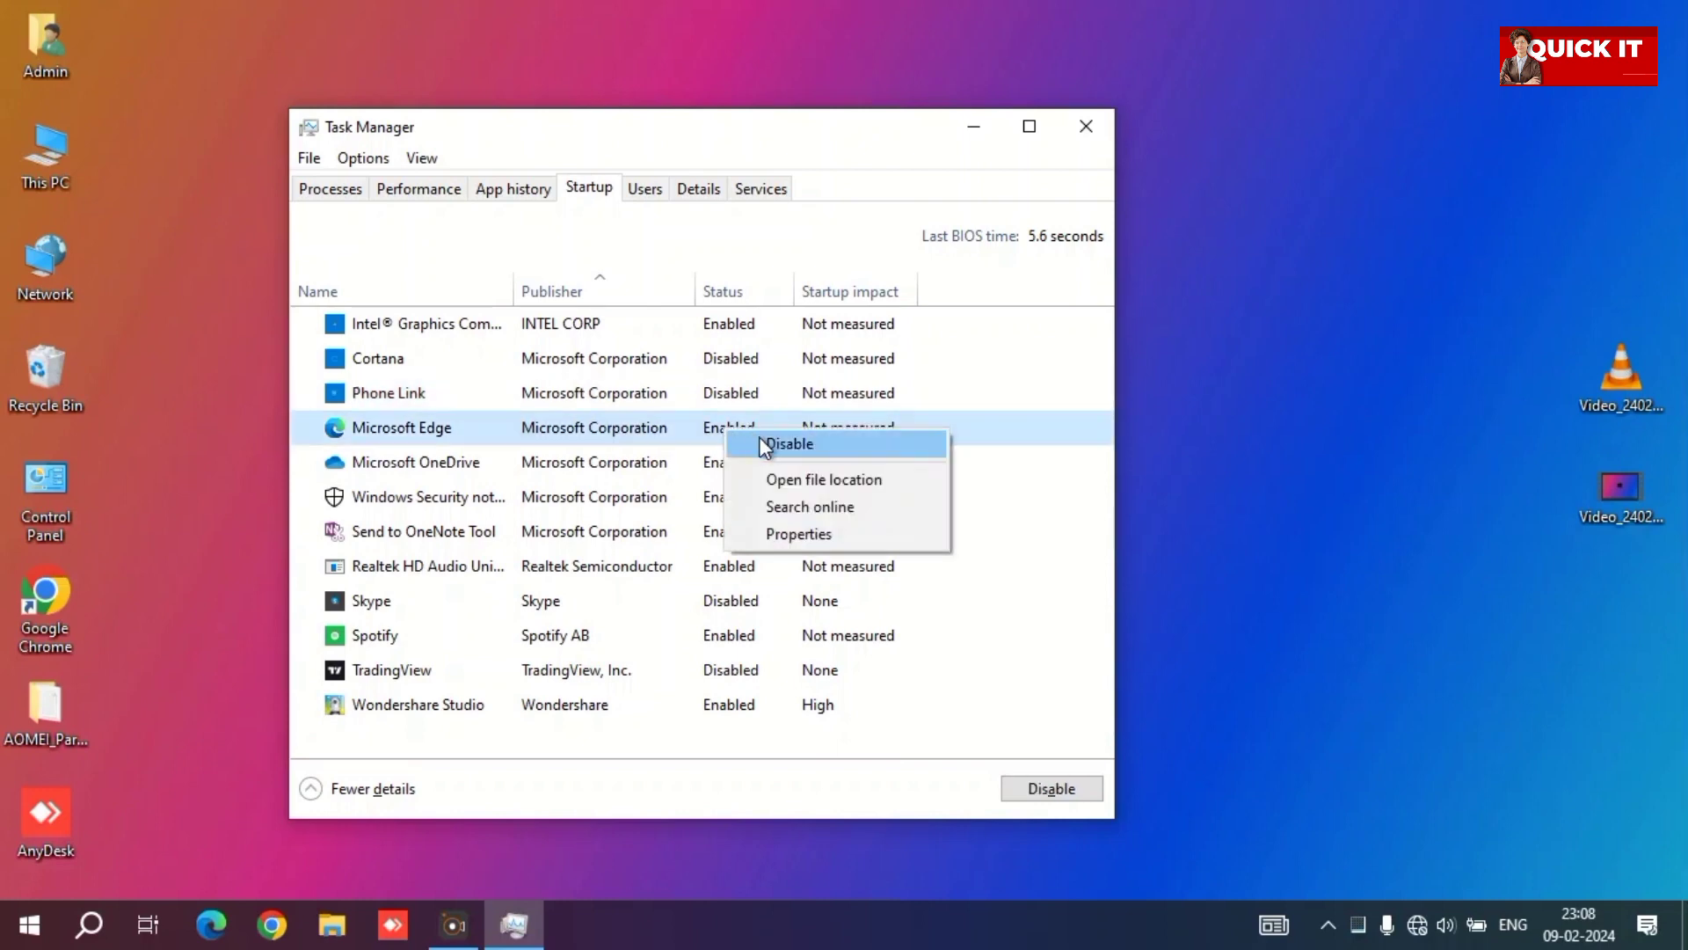
{"action": "left_click", "coordinate": [765, 444]}
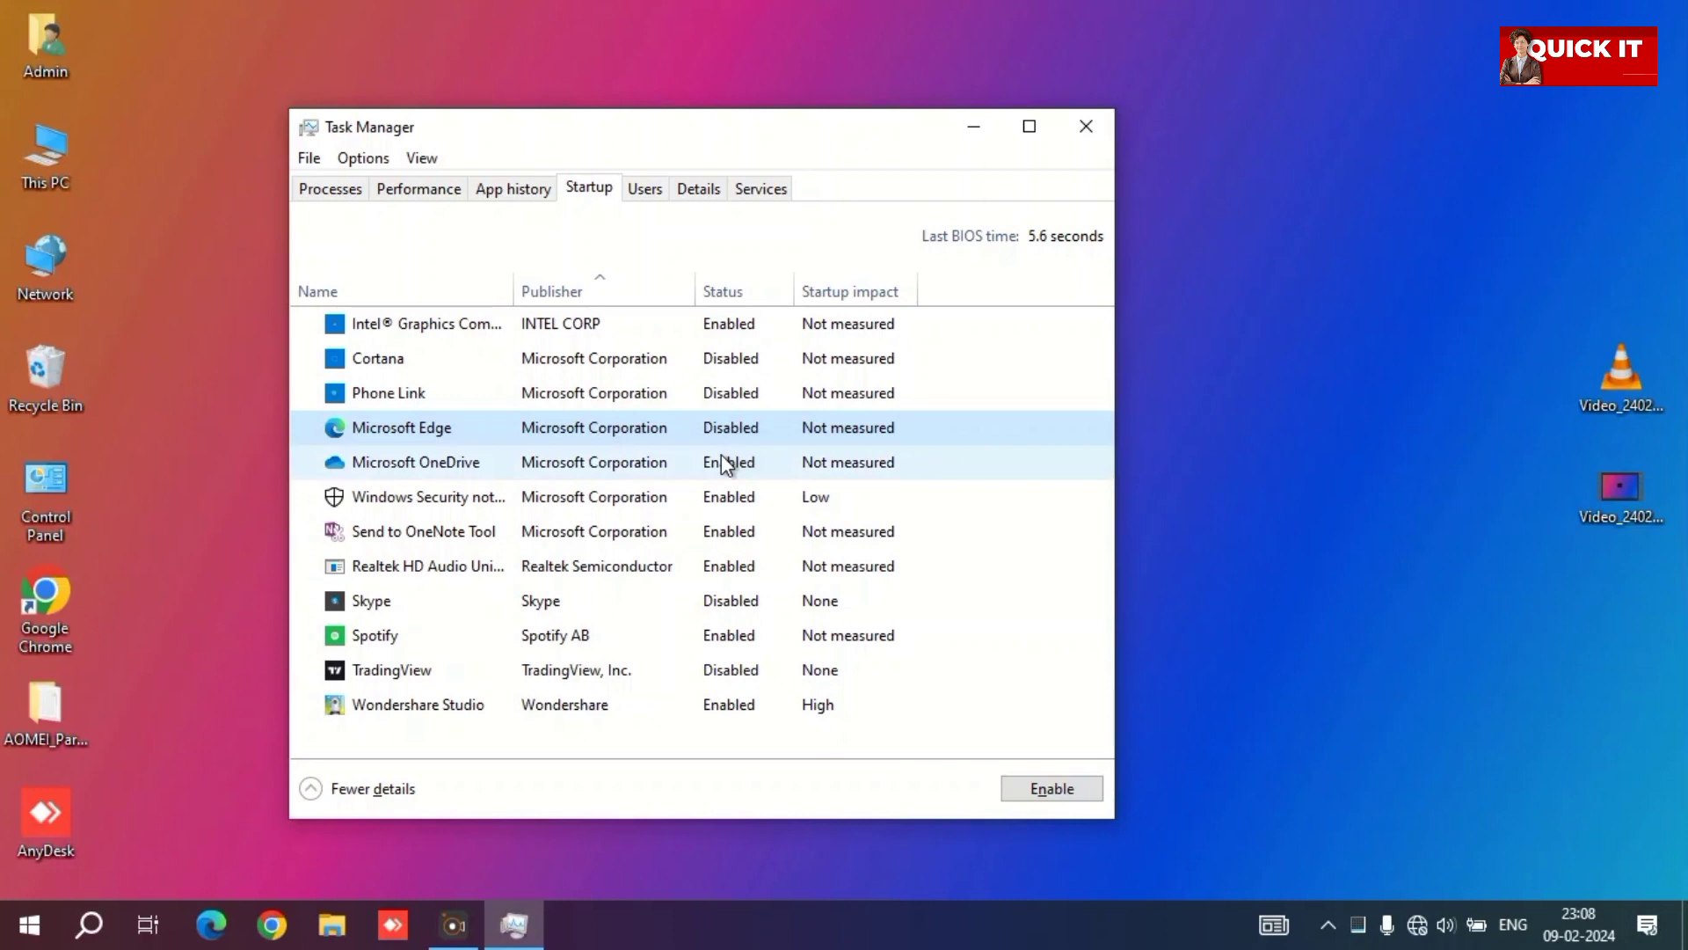
{"action": "right_click", "coordinate": [721, 455]}
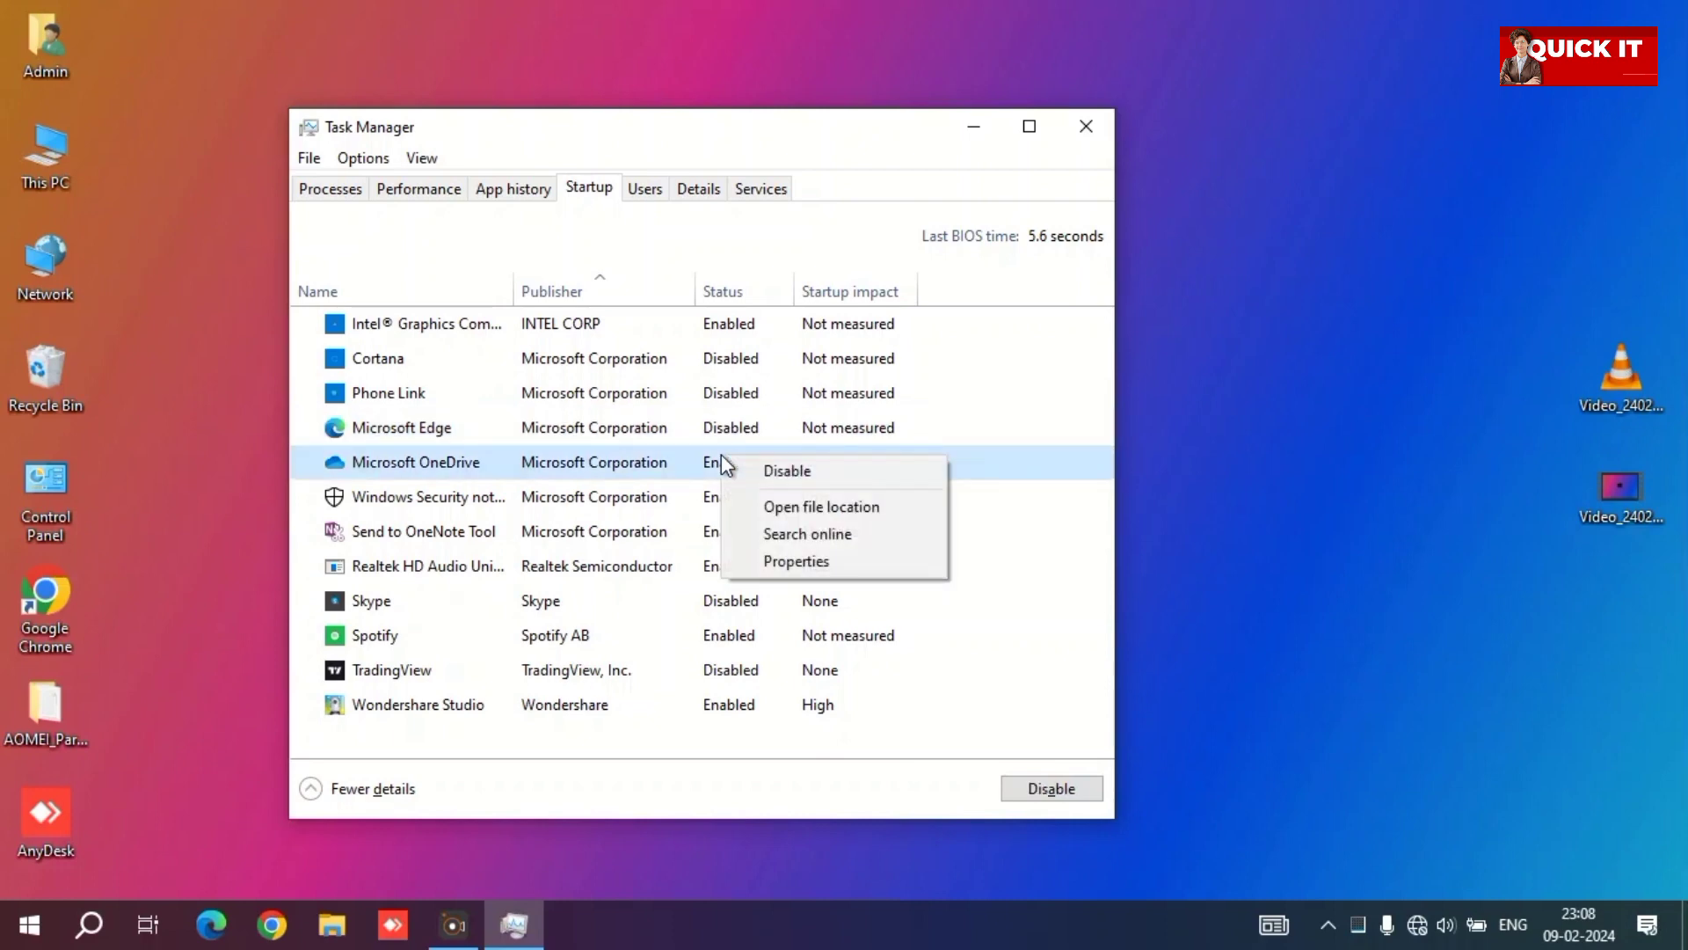
{"action": "left_click", "coordinate": [764, 473]}
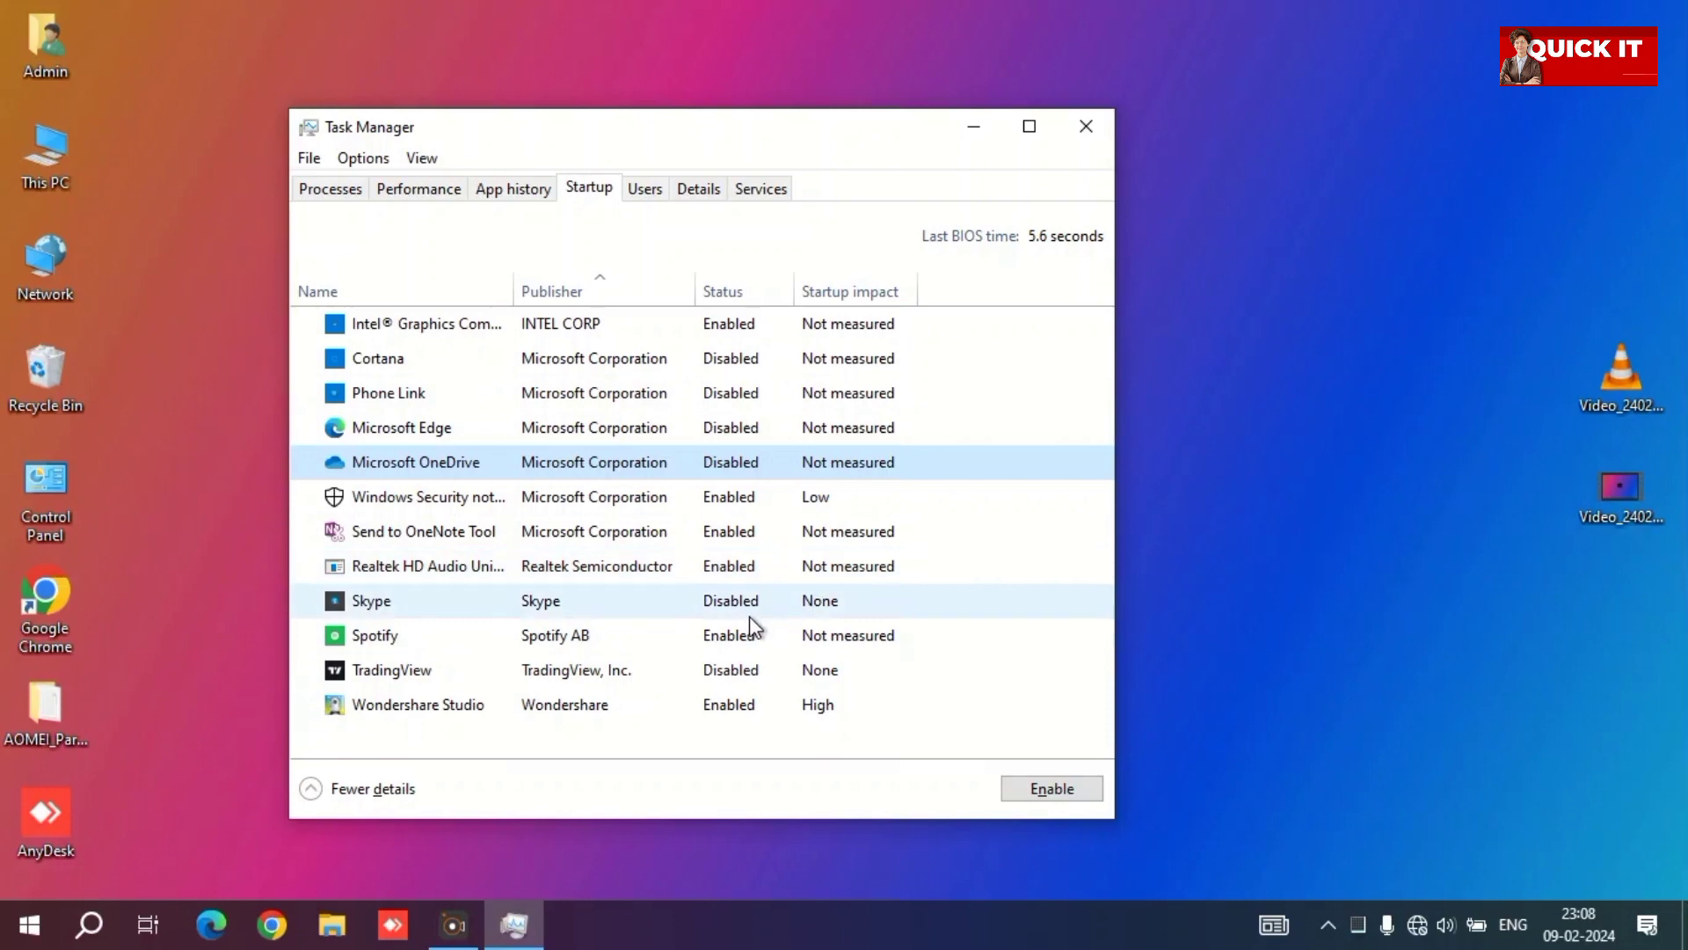
{"action": "right_click", "coordinate": [739, 647]}
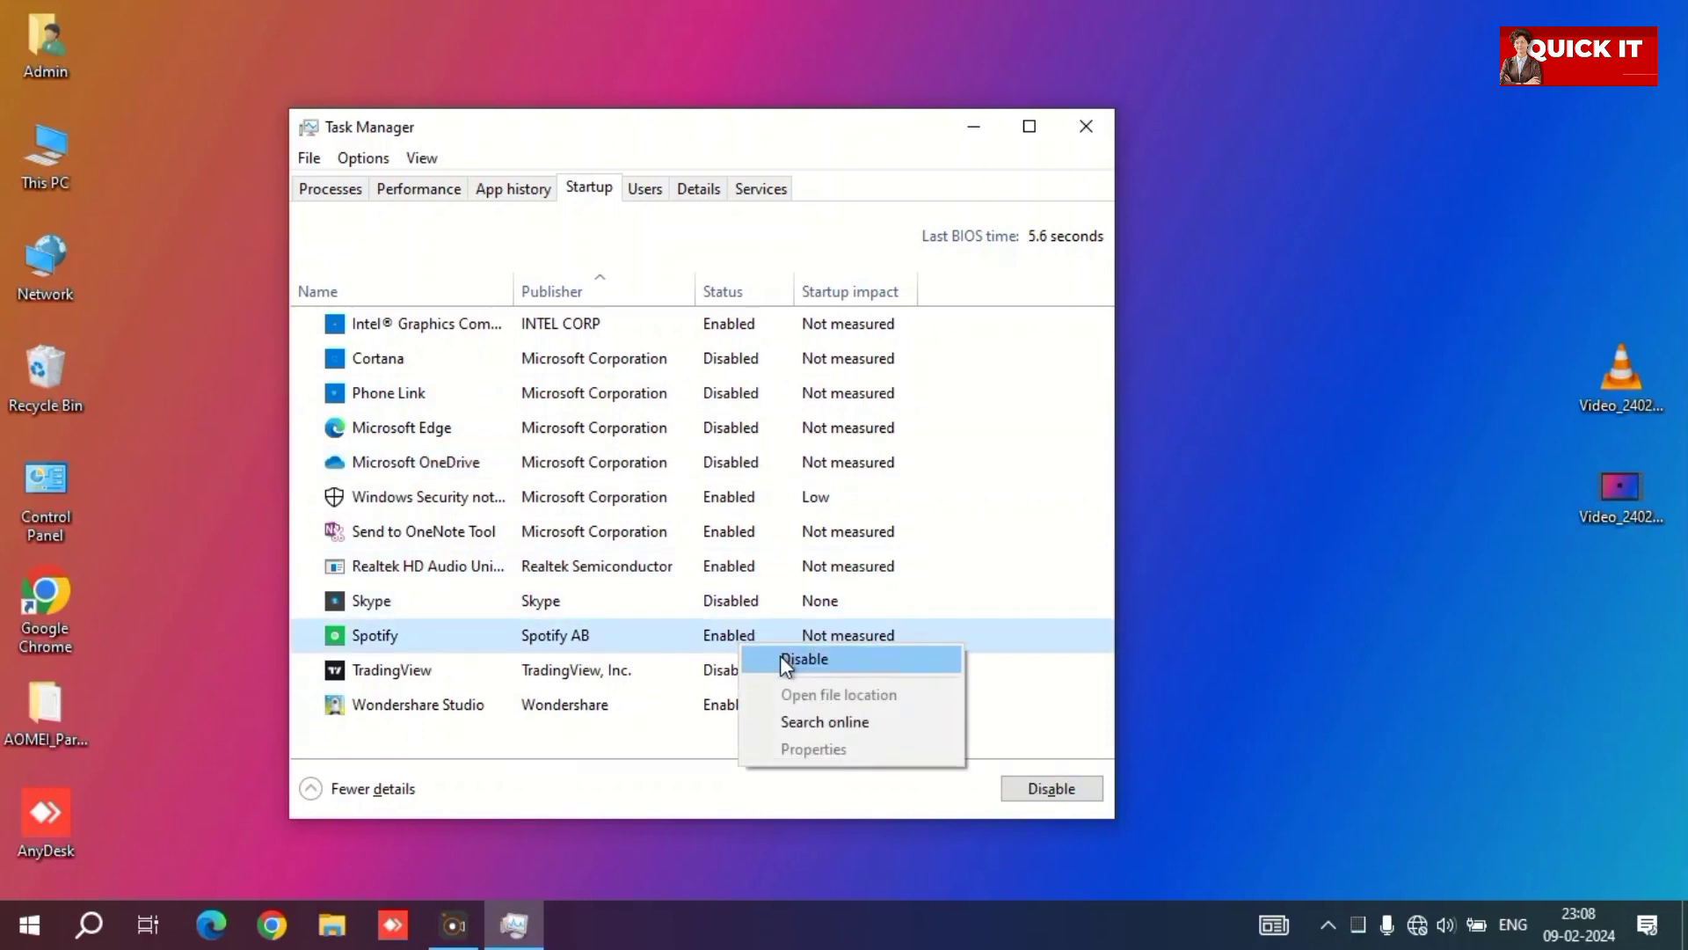
{"action": "left_click", "coordinate": [779, 658]}
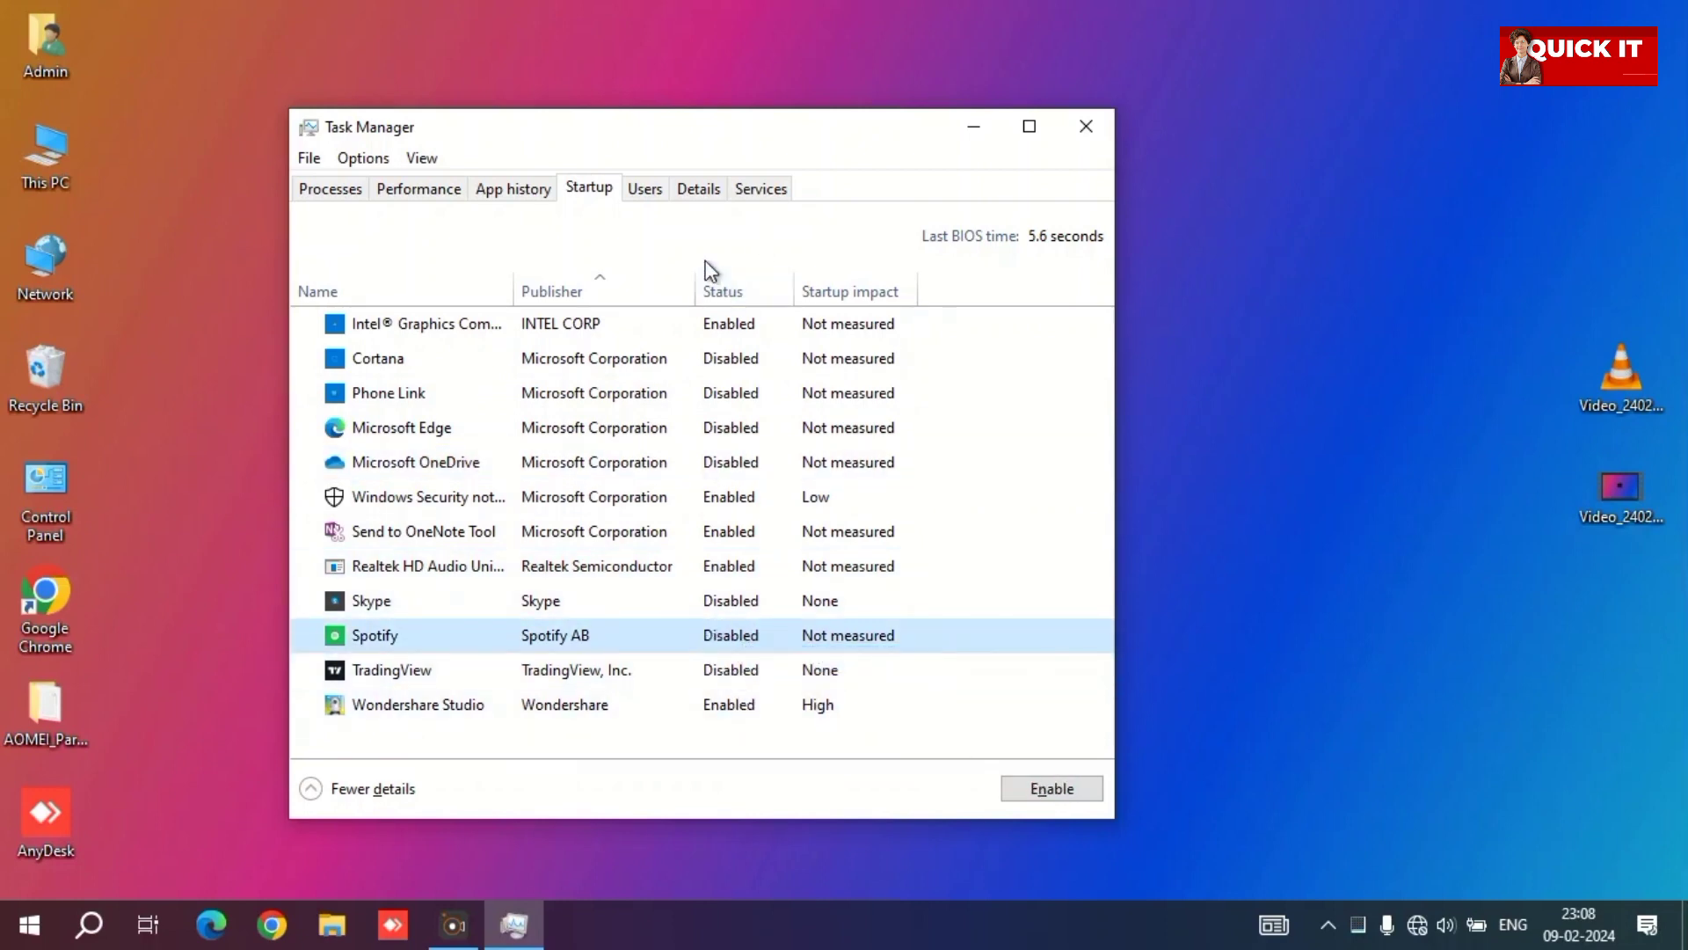
Step: Return to the running processes and sort them by memory usage to check the current consumption
{"action": "left_click", "coordinate": [398, 188]}
{"action": "left_click", "coordinate": [338, 197]}
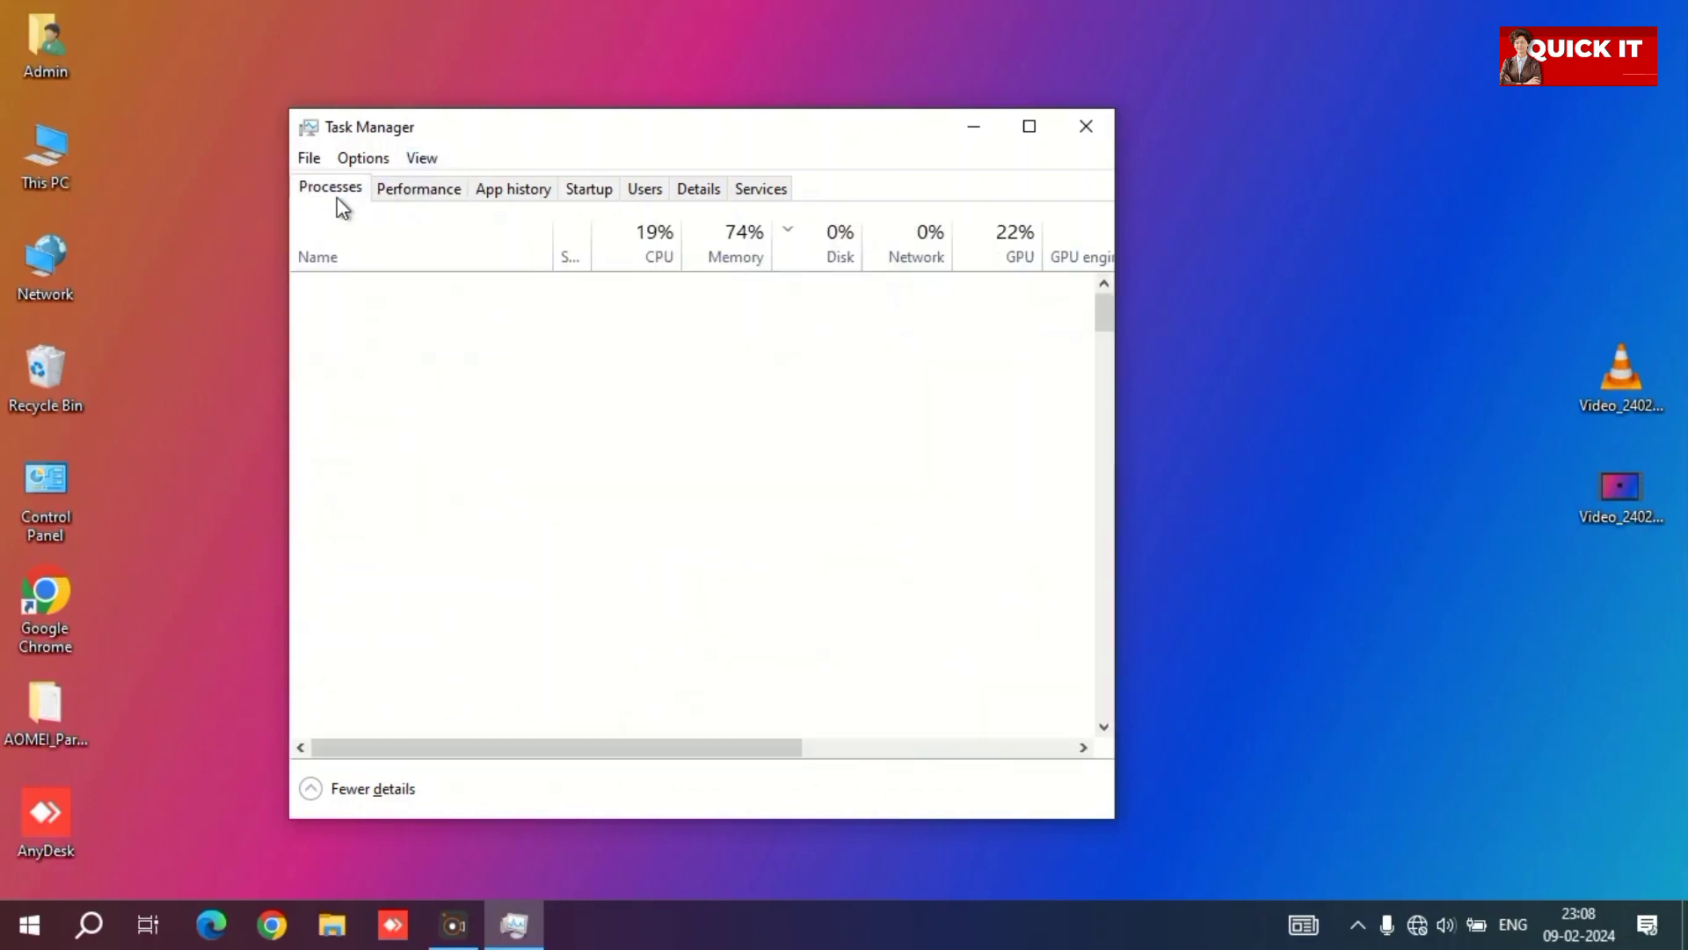
{"action": "left_click", "coordinate": [742, 234]}
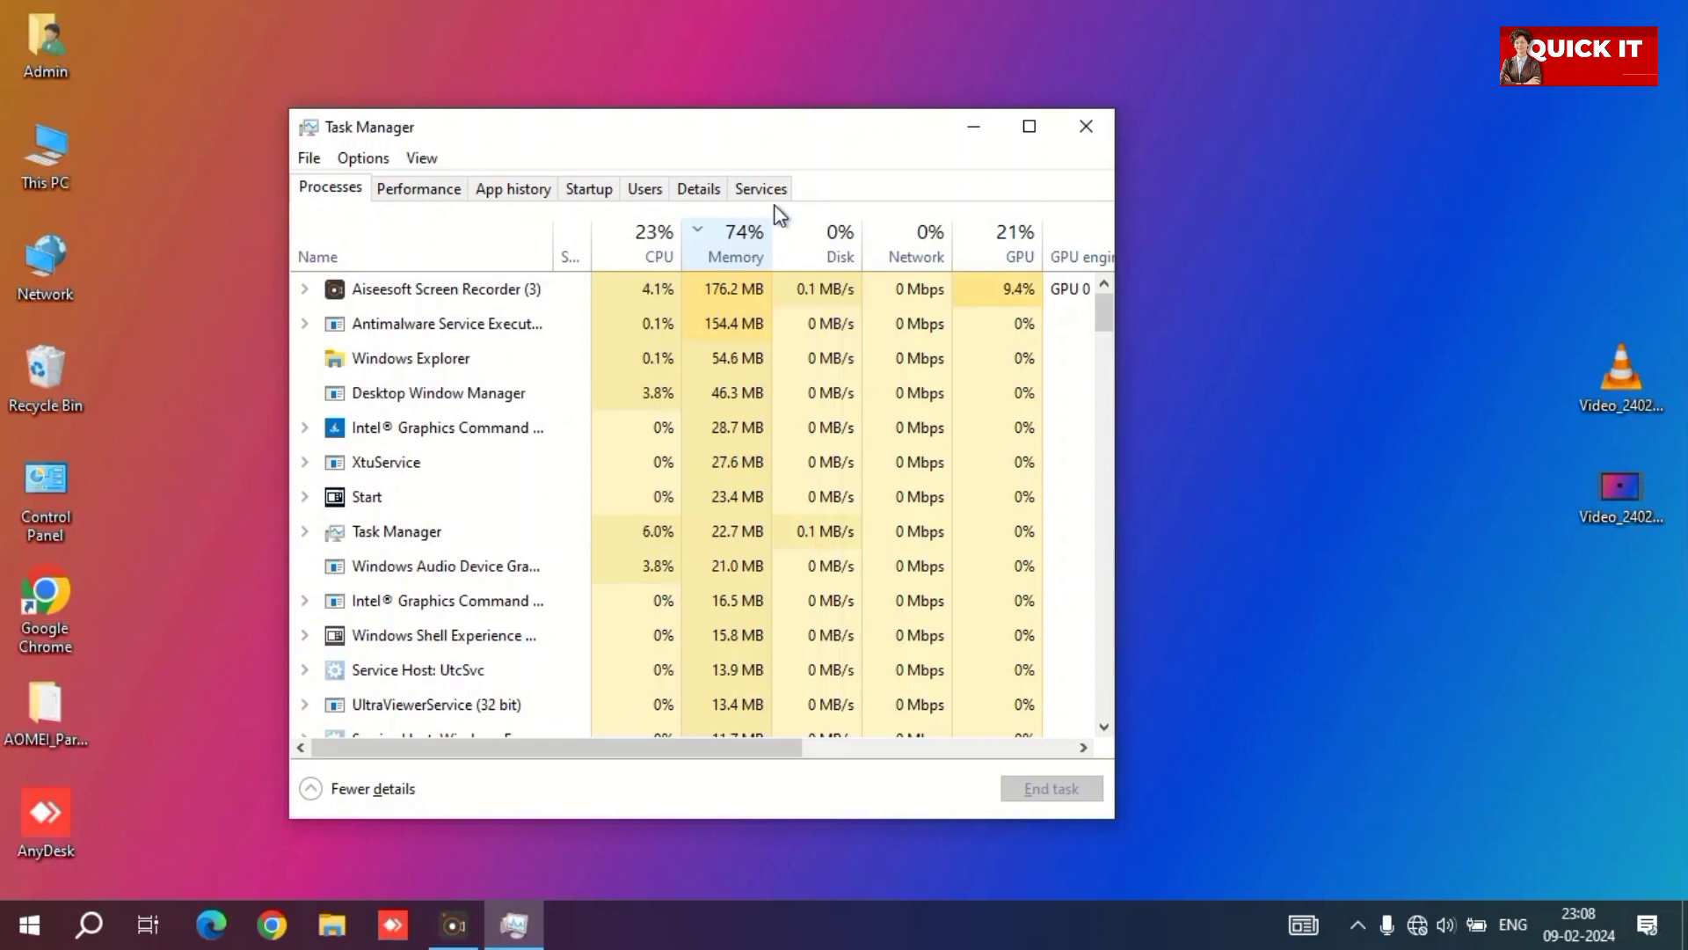